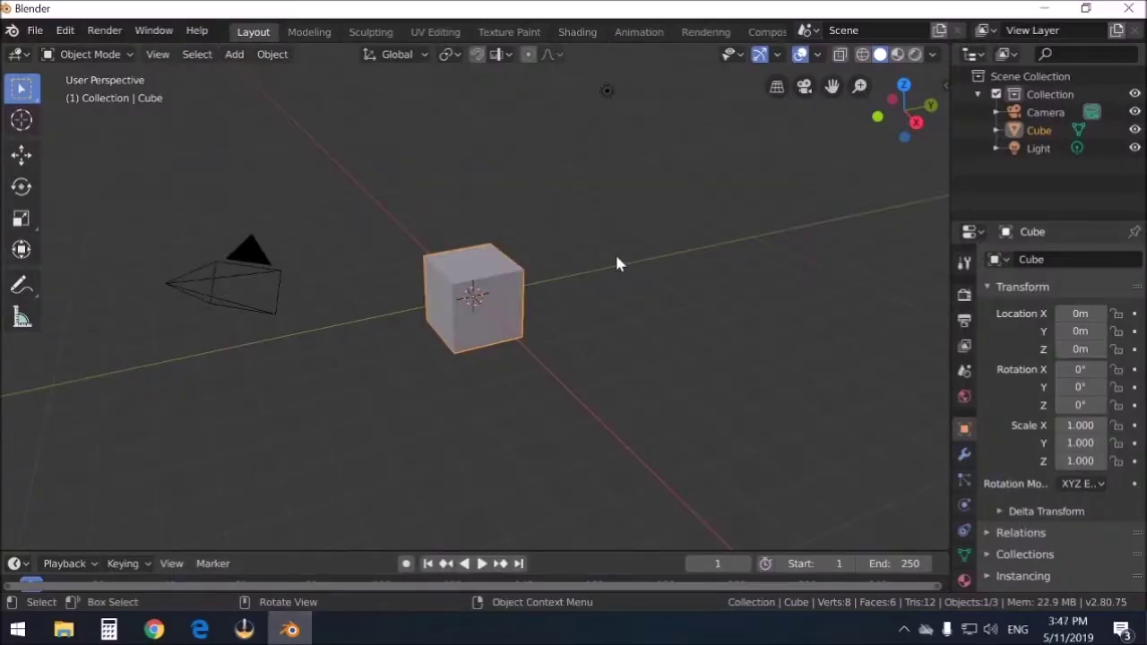
Delete the default cube and import Desktop/twitchlogo.svg as curve paths
right_click(484, 298)
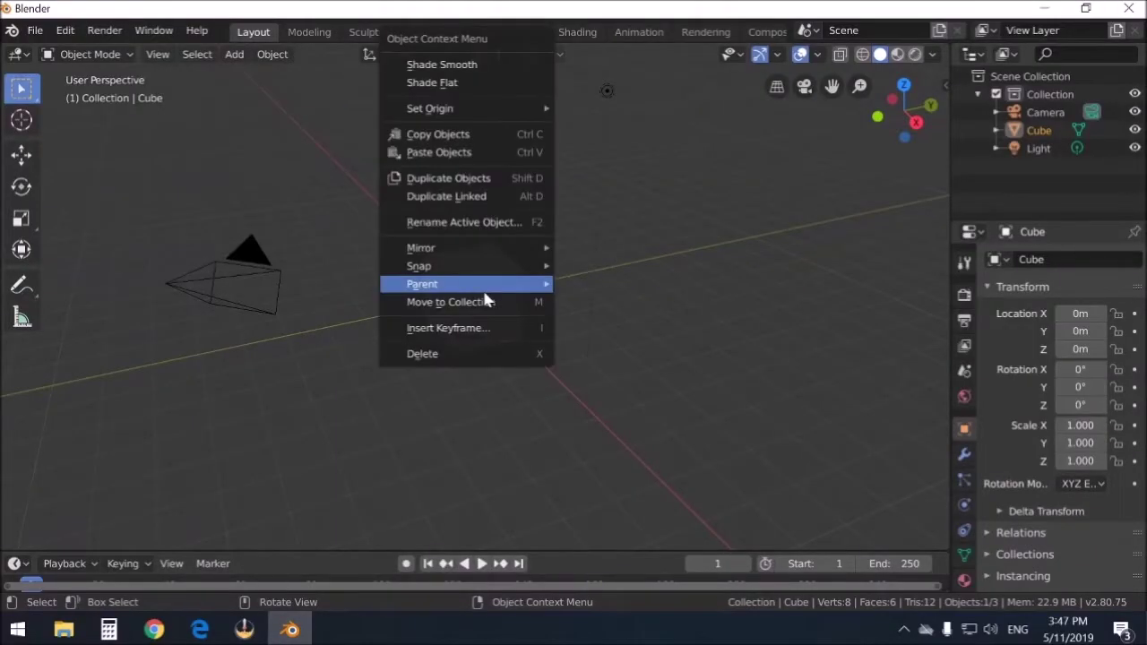
click(451, 360)
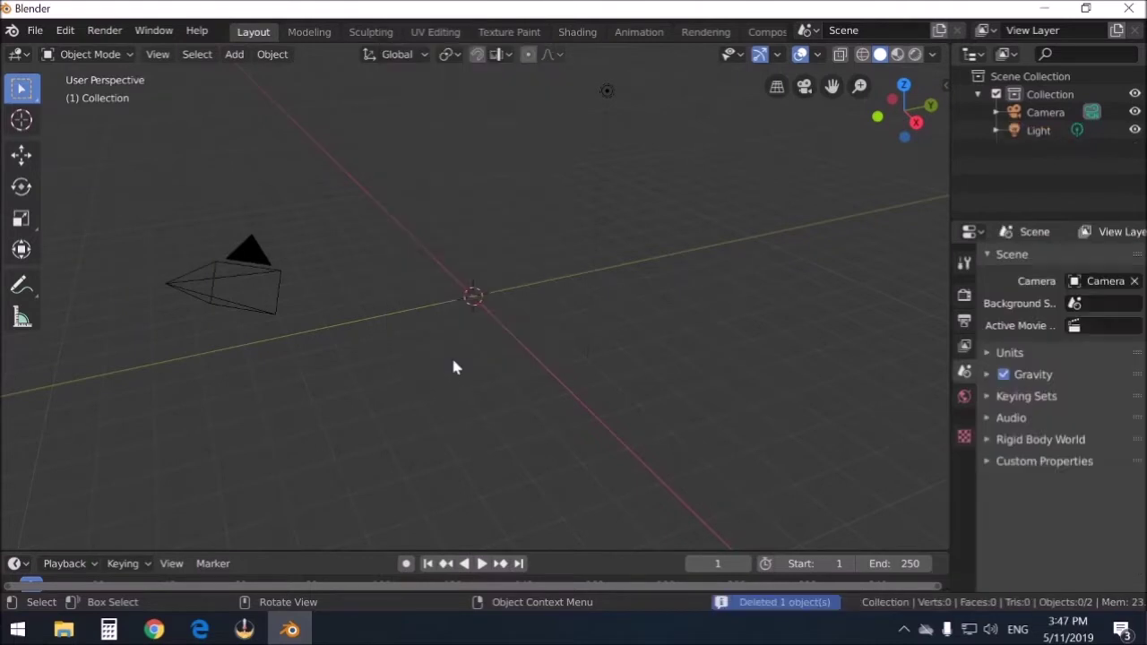
click(35, 30)
mouse_move(125, 278)
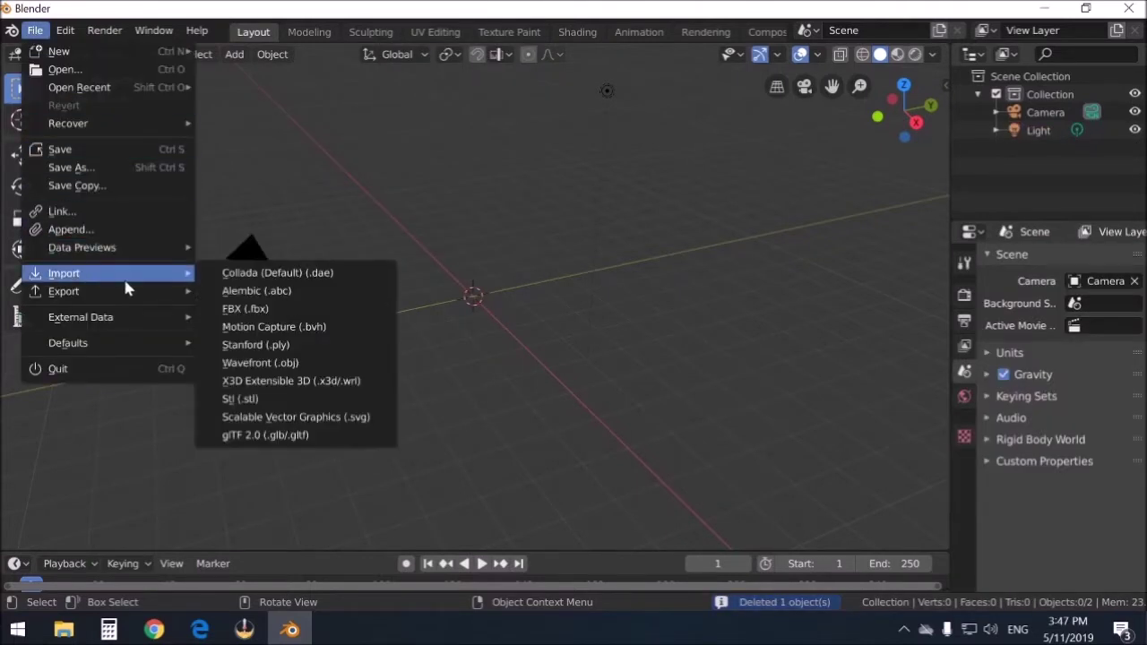
click(339, 429)
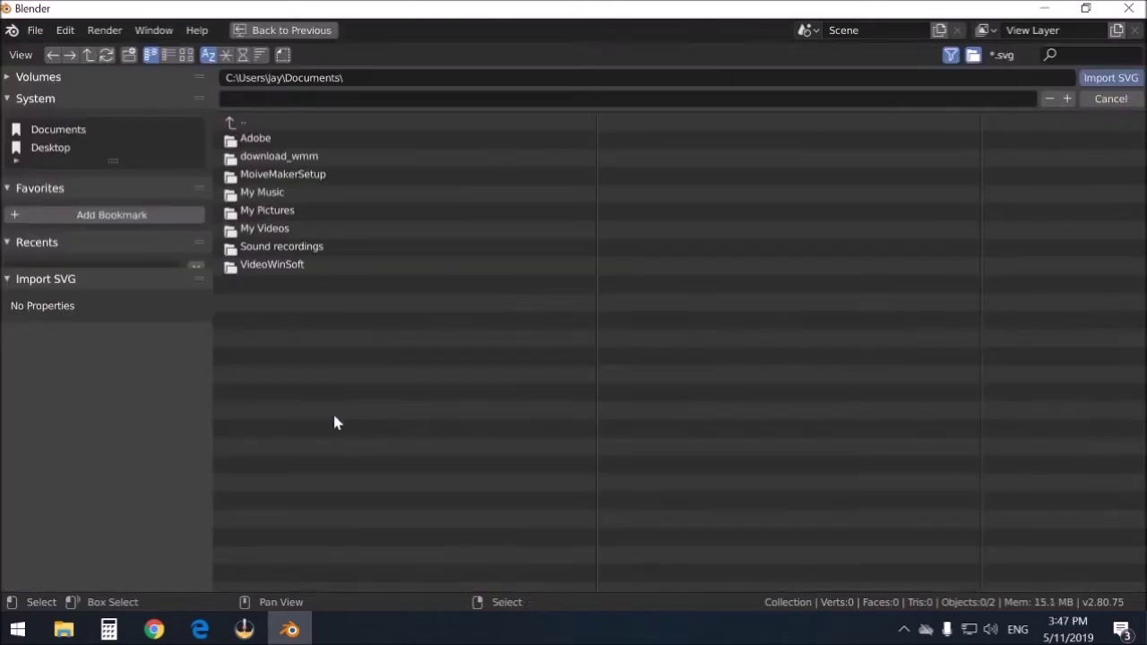
click(57, 143)
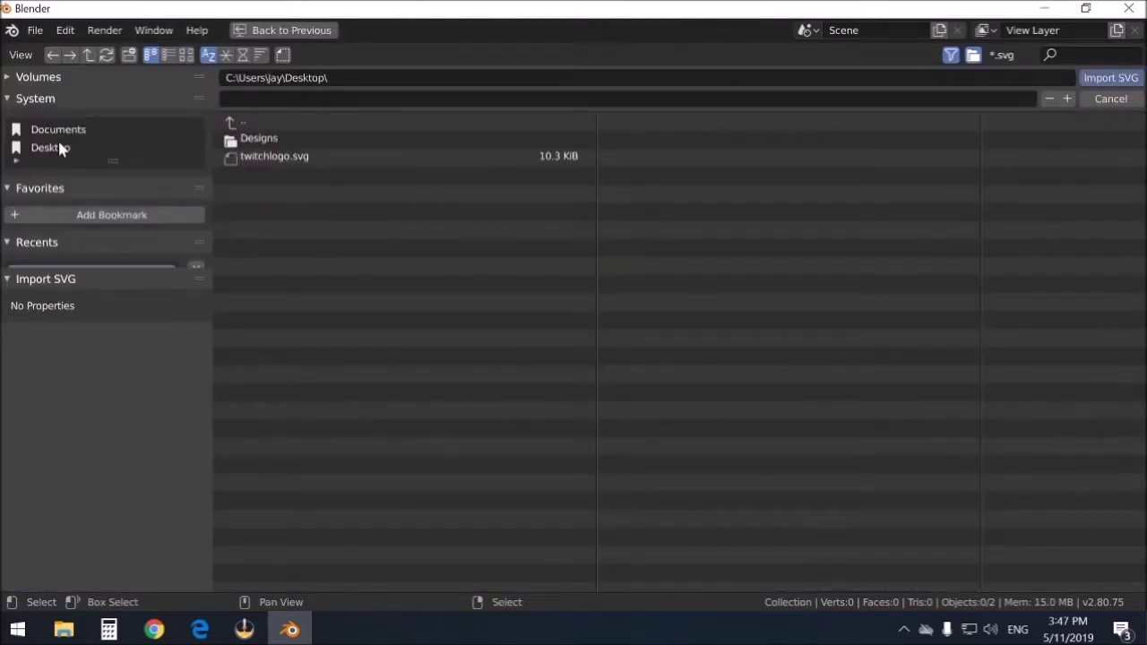
click(254, 160)
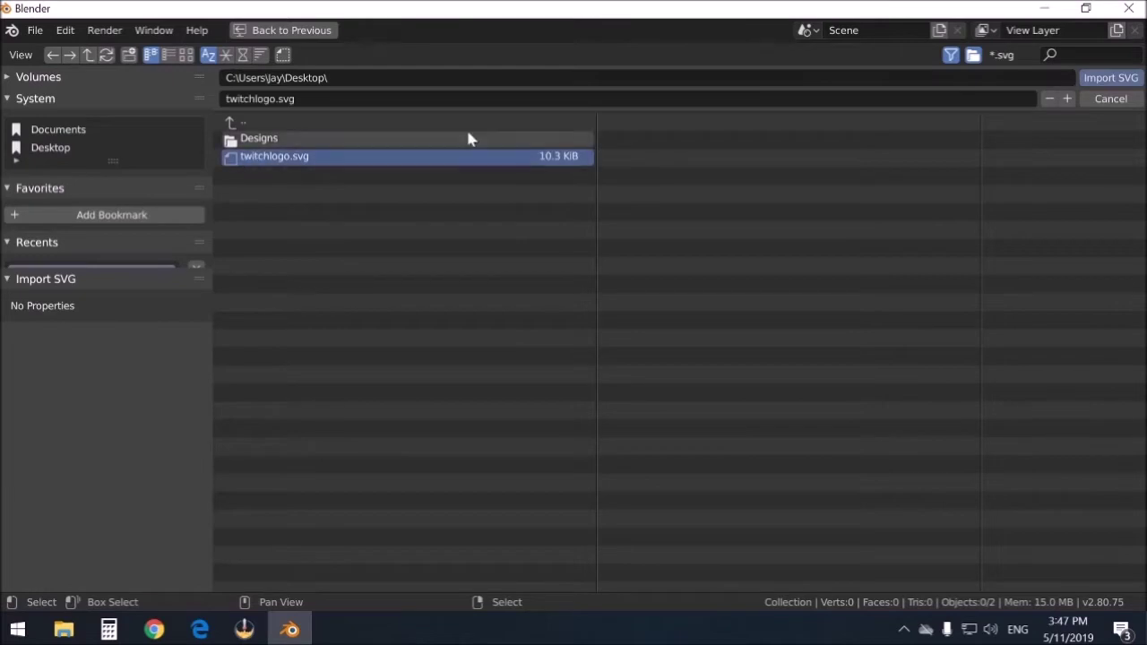
click(1116, 79)
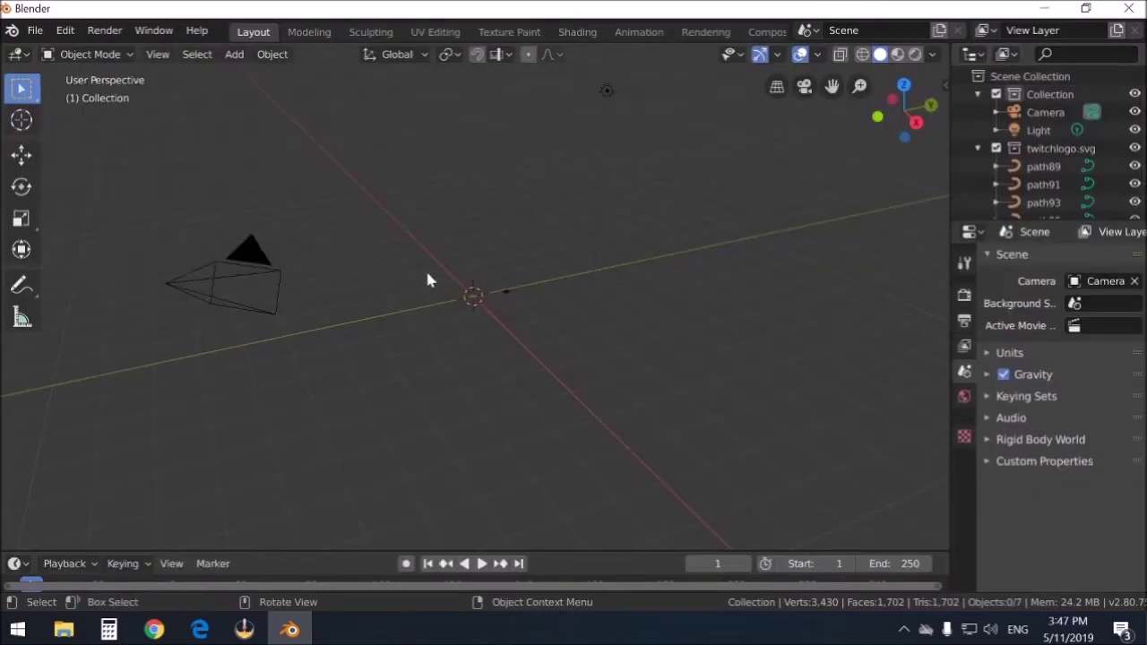
middle_drag(427, 277, 616, 100)
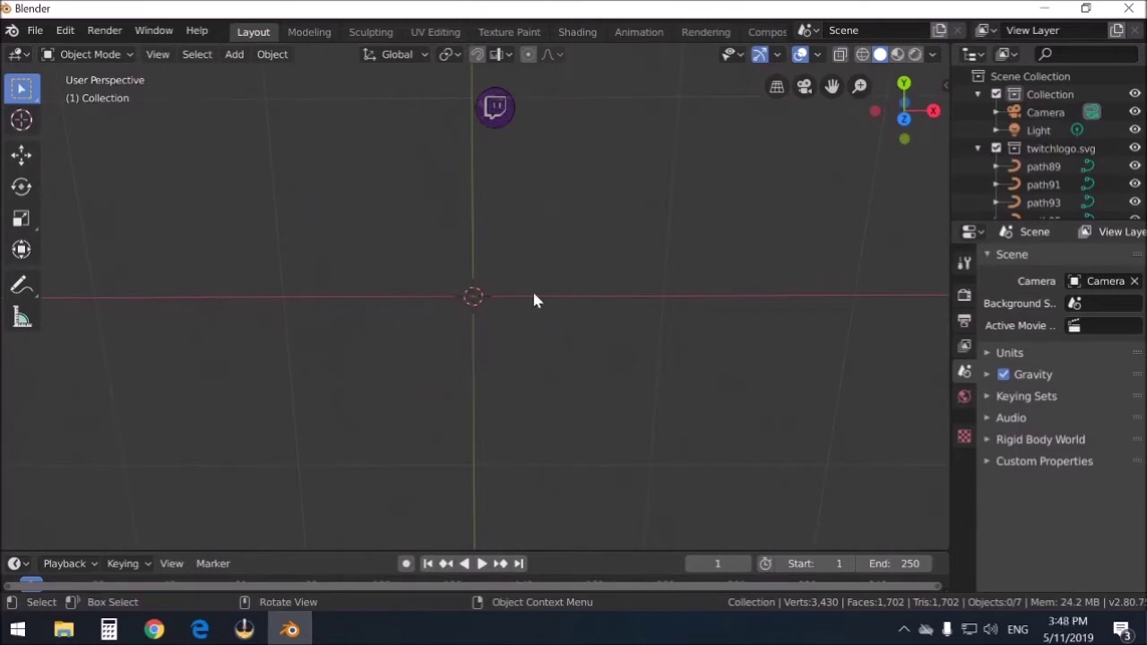
Apply Set Origin > Geometry to Origin to path89, path91 and path93
scroll(1055, 134, down, 2)
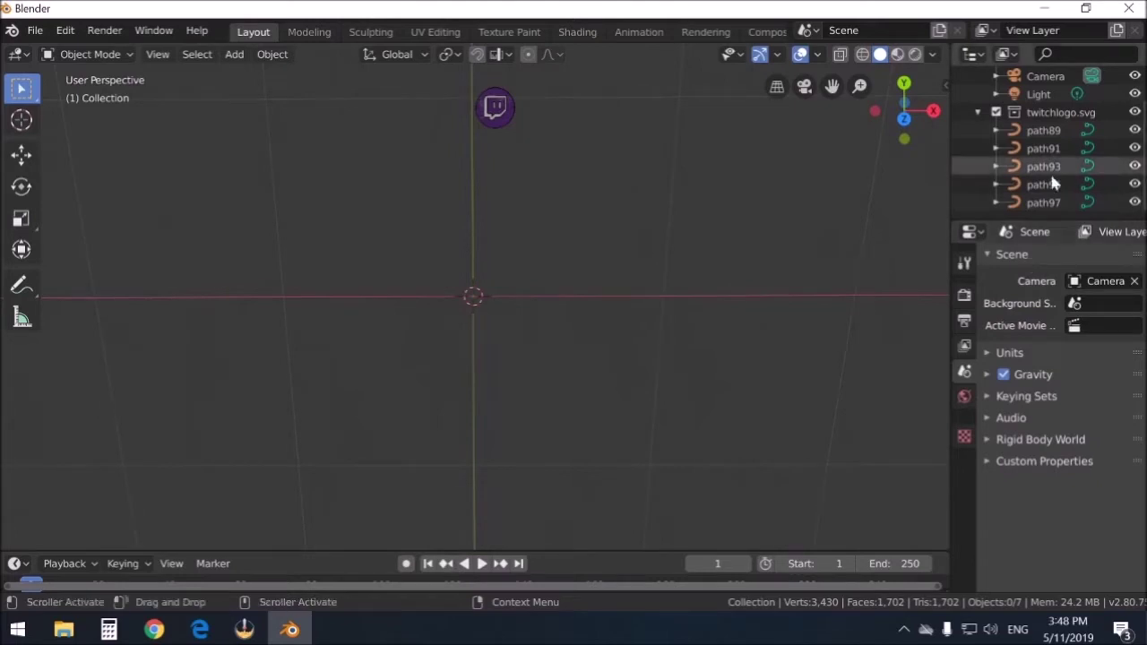
click(1044, 131)
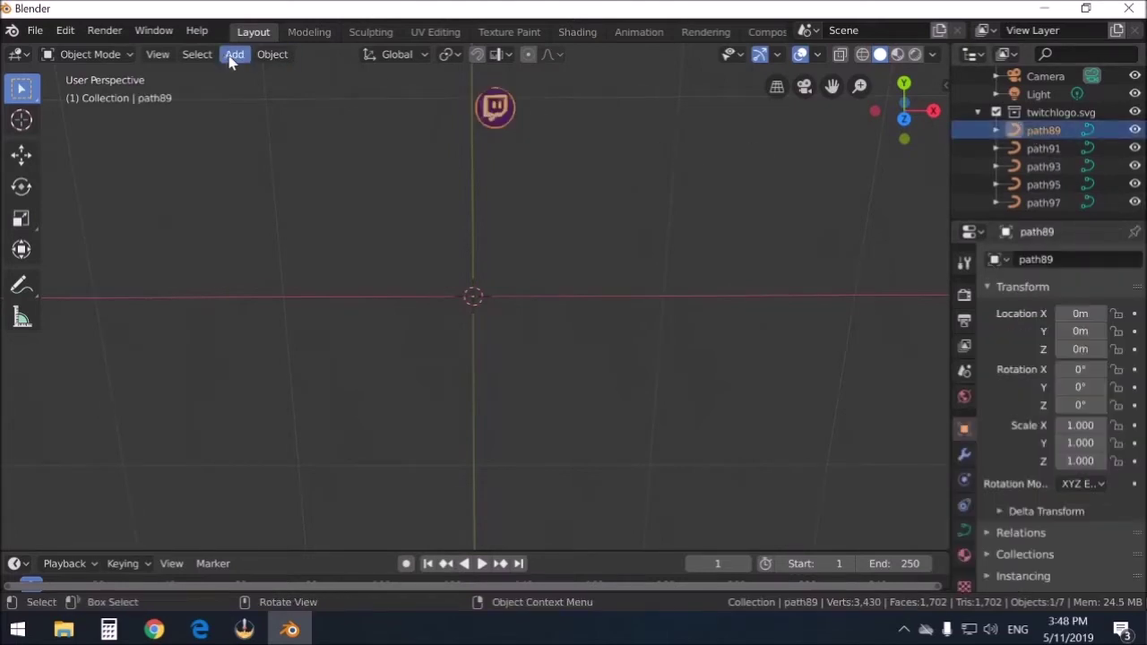
click(271, 54)
mouse_move(304, 95)
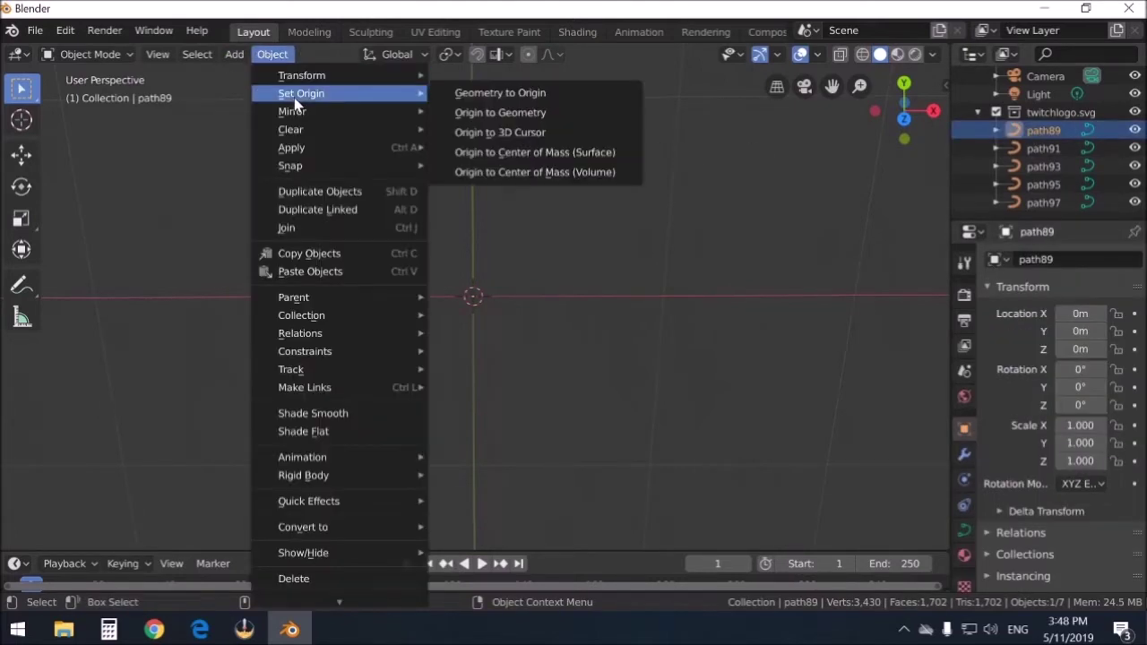
click(485, 100)
click(1043, 149)
click(272, 53)
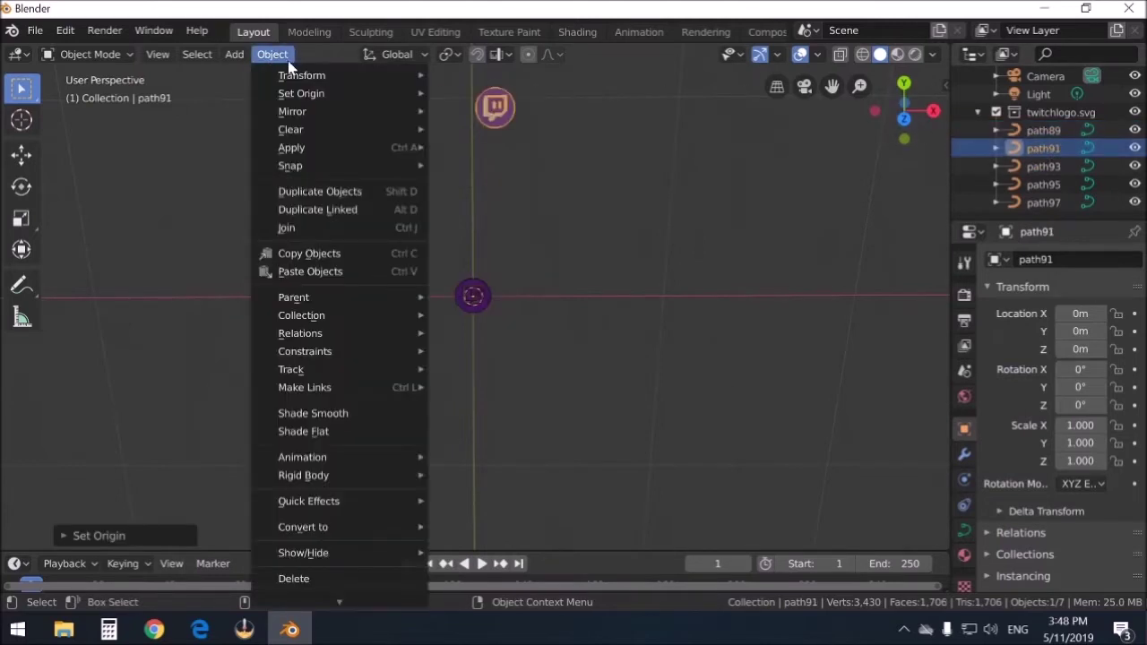
mouse_move(301, 93)
click(474, 95)
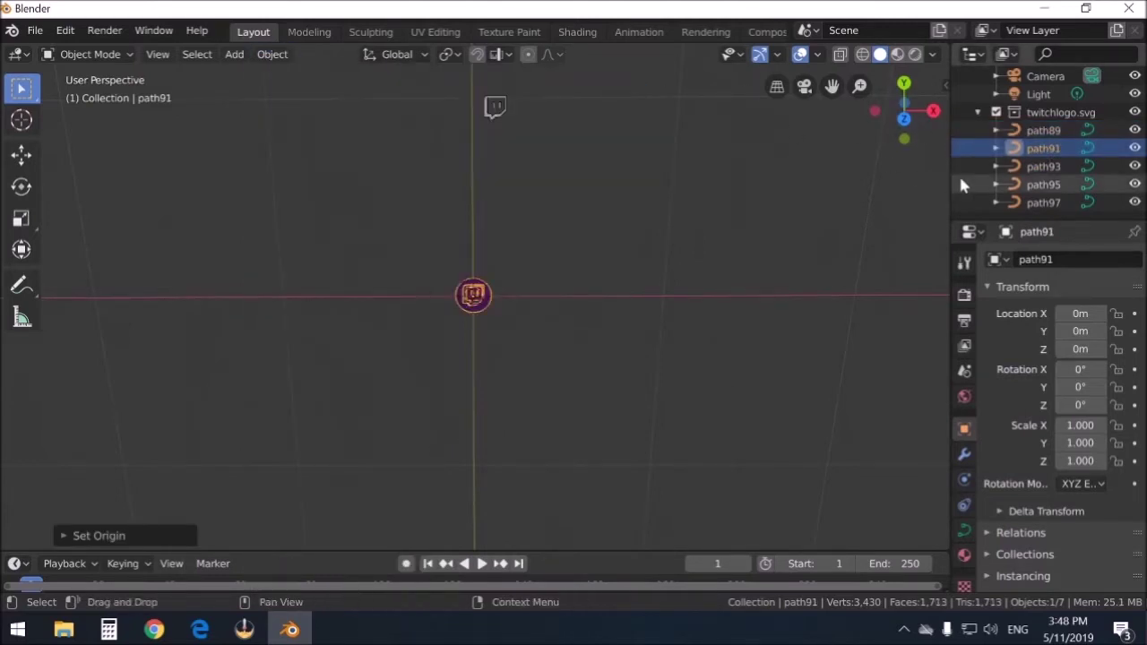
click(1055, 166)
click(272, 54)
mouse_move(303, 95)
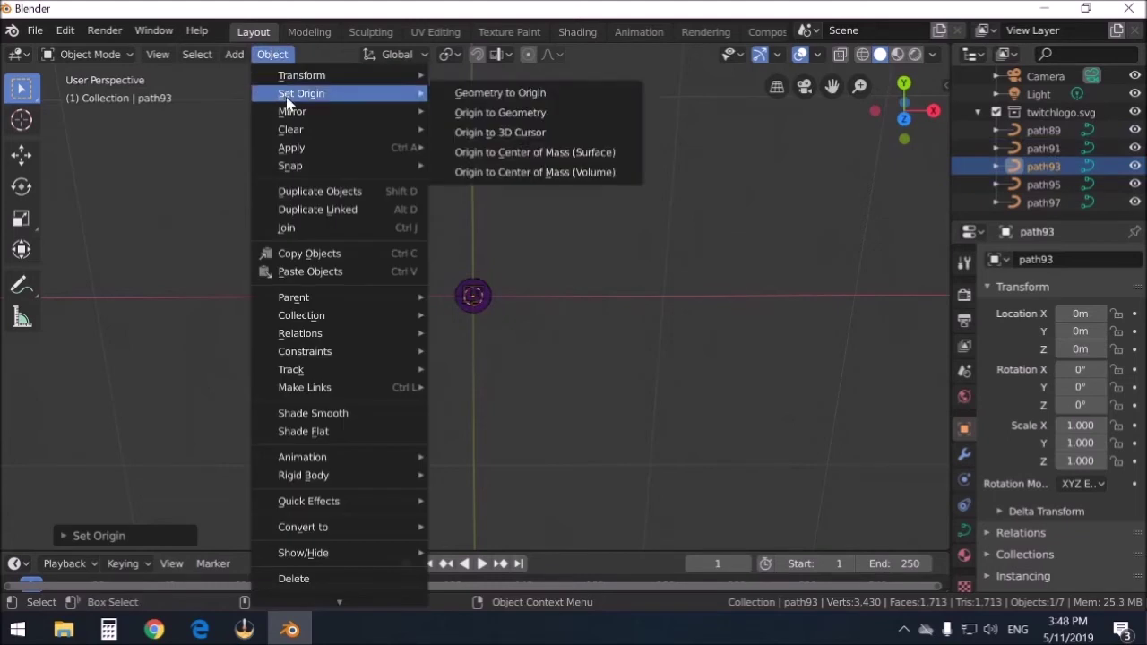
click(467, 95)
Apply Geometry to Origin to path95 and path97 as well
click(1044, 184)
click(272, 54)
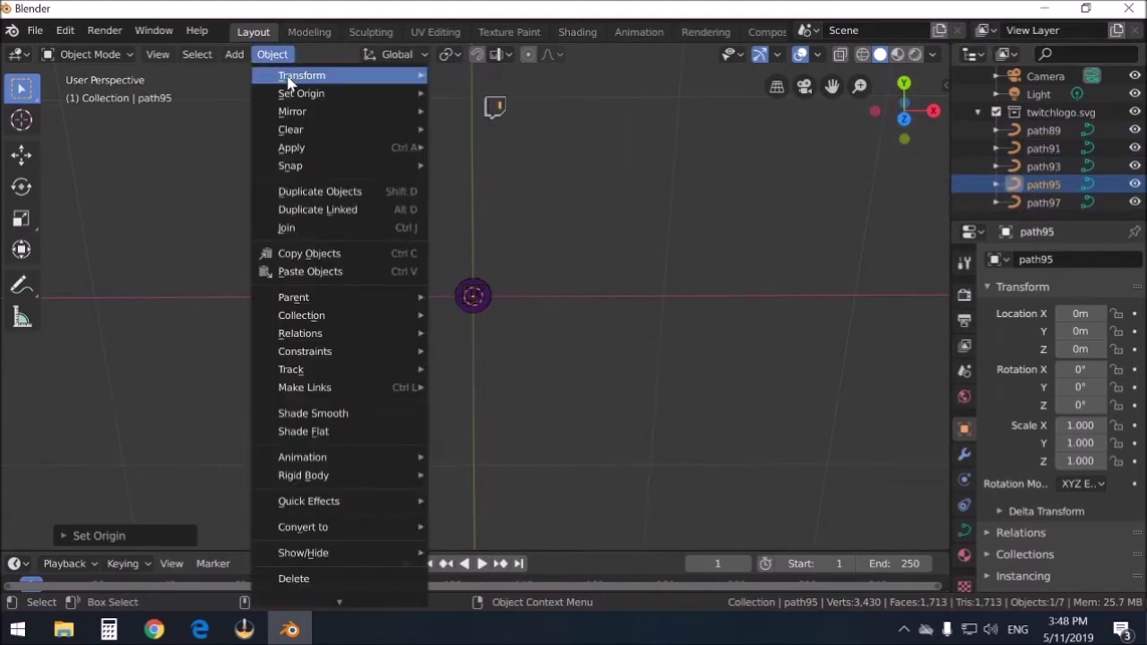
mouse_move(301, 93)
click(473, 93)
click(1031, 200)
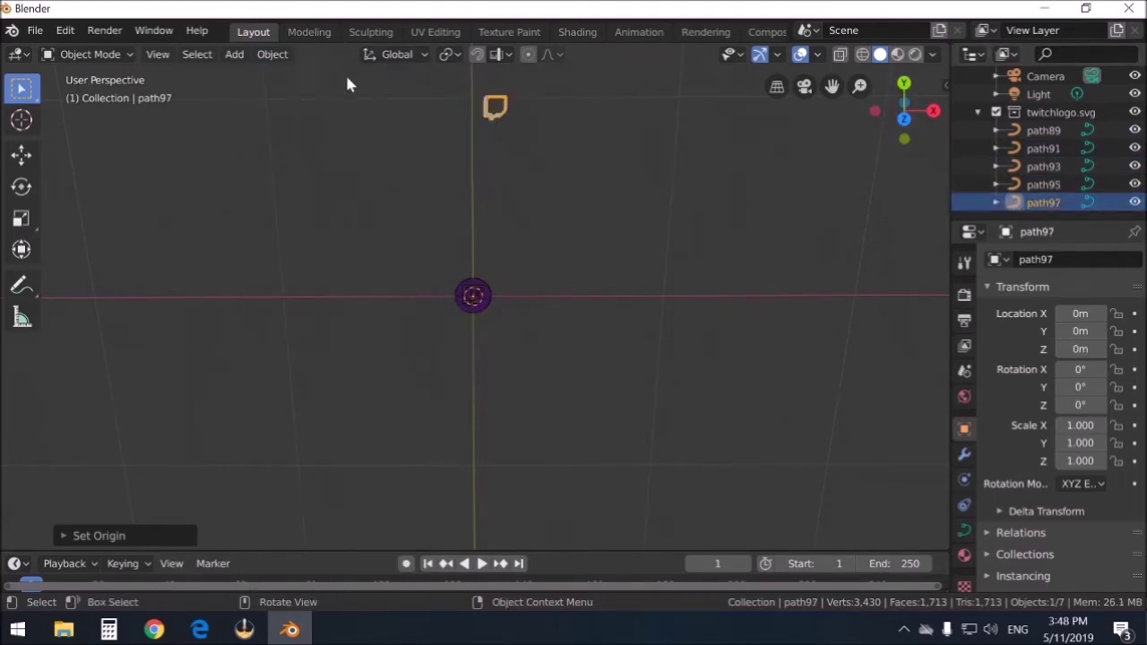
click(273, 54)
mouse_move(301, 94)
click(484, 93)
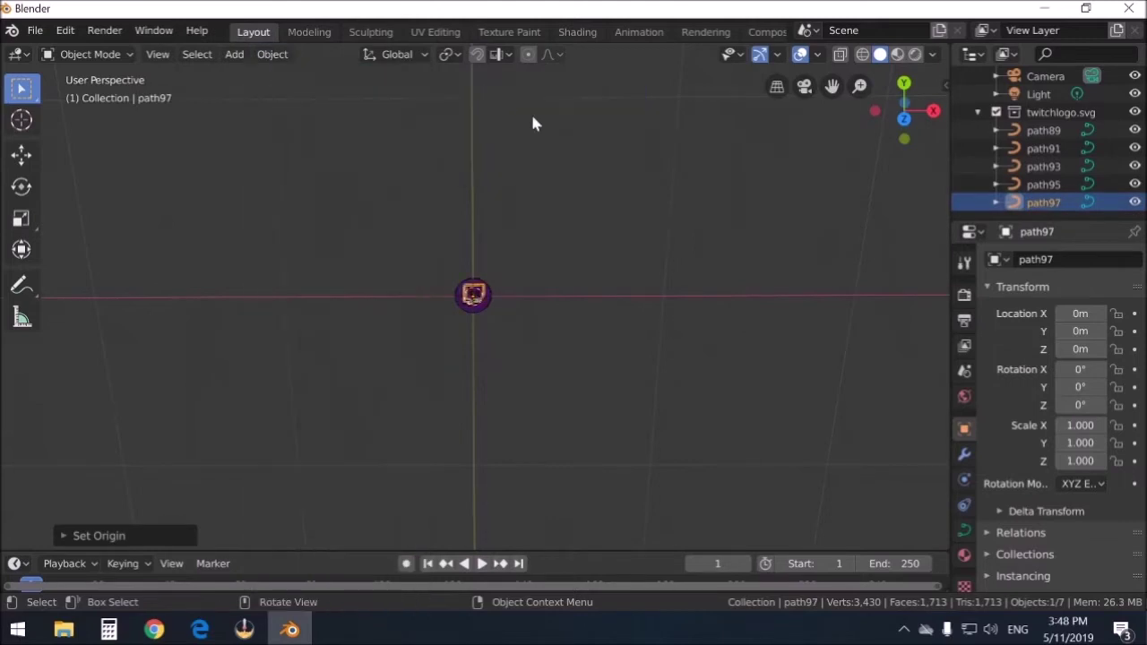
scroll(541, 182, up, 10)
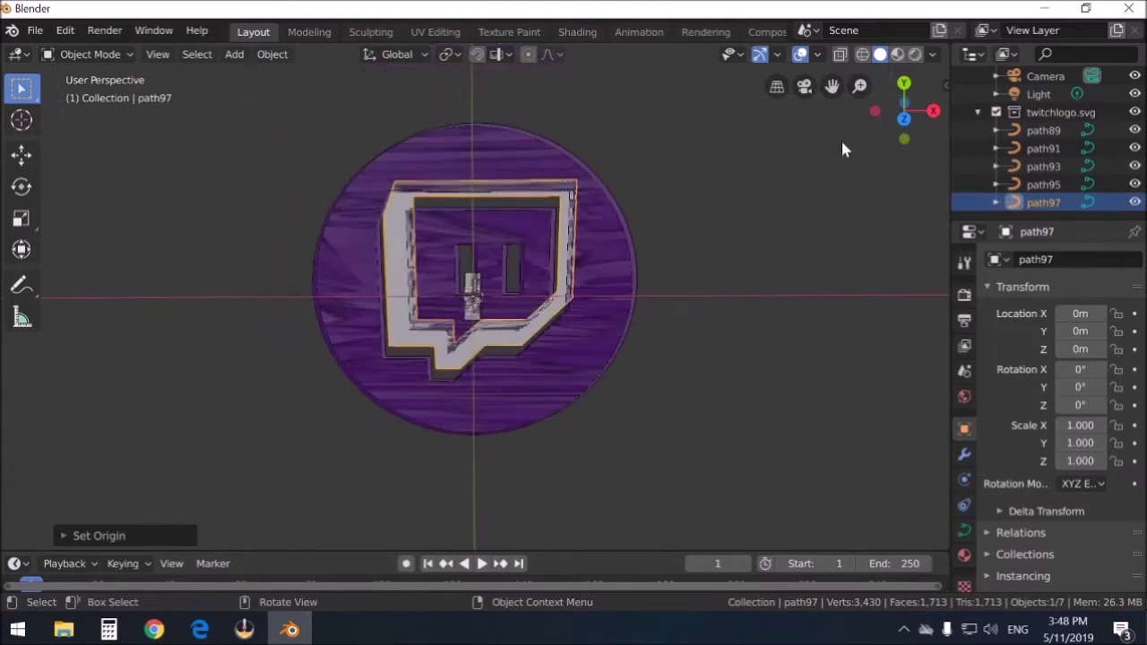
Nudge path89 and path93 into alignment with the Move tool
click(1038, 132)
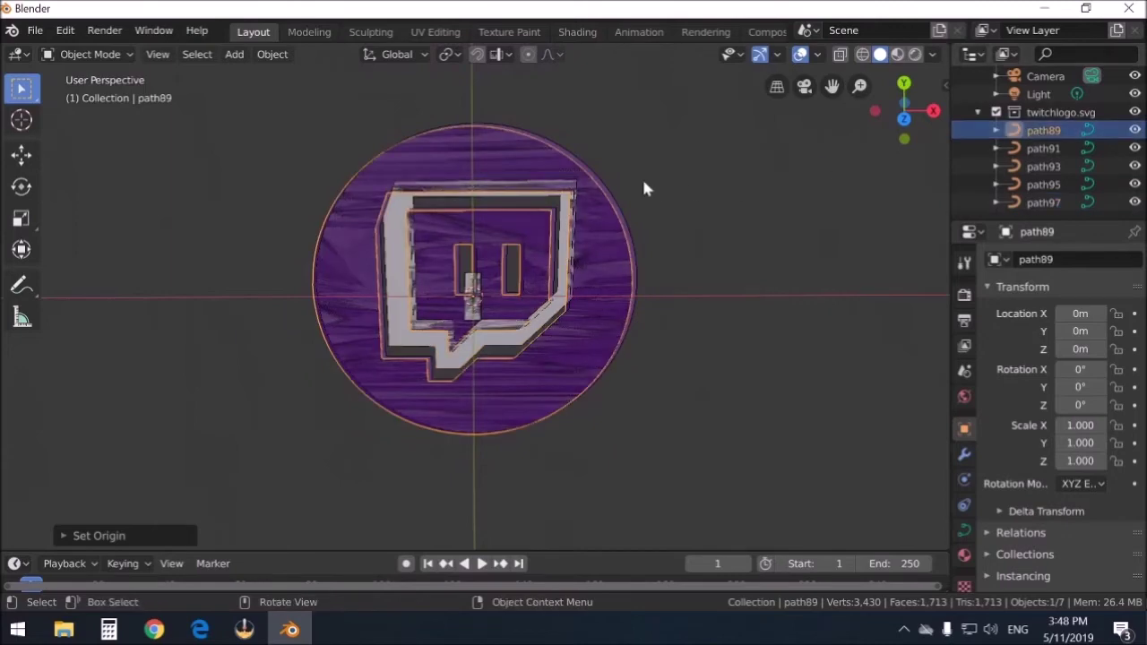
shift+click(531, 162)
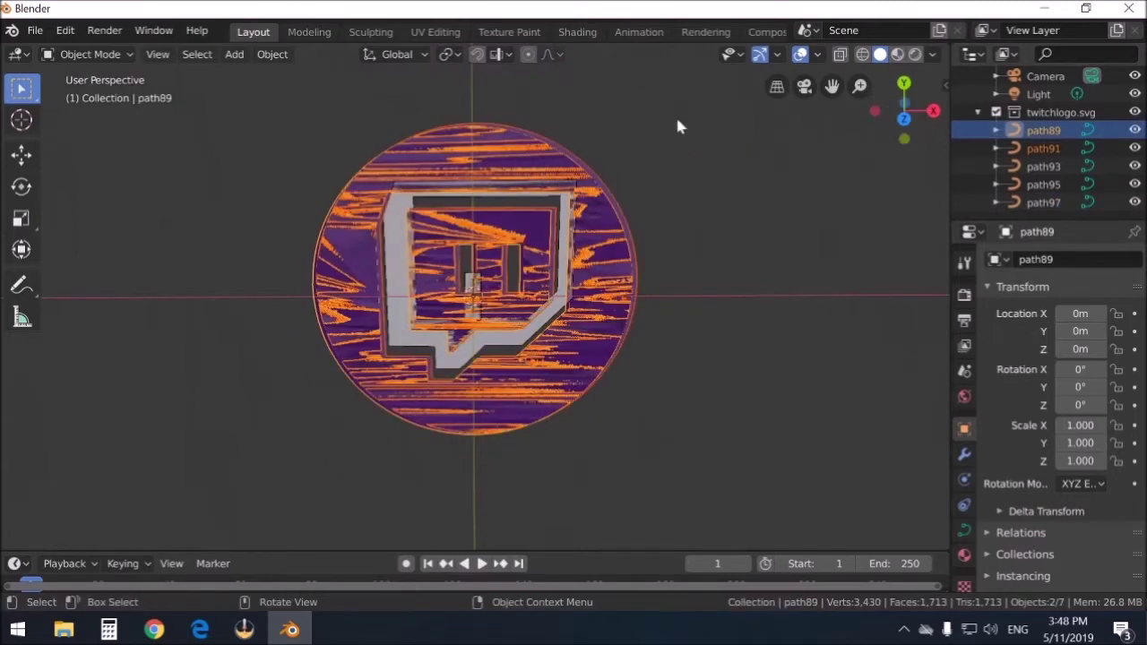
click(21, 156)
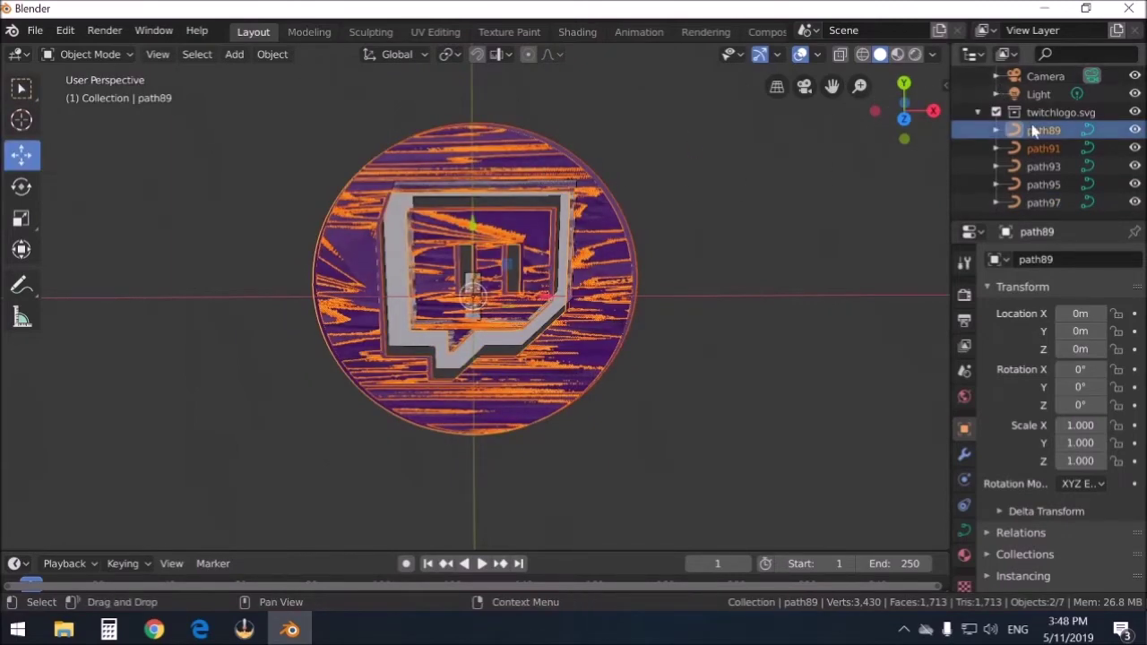
click(1046, 135)
drag(477, 165, 480, 155)
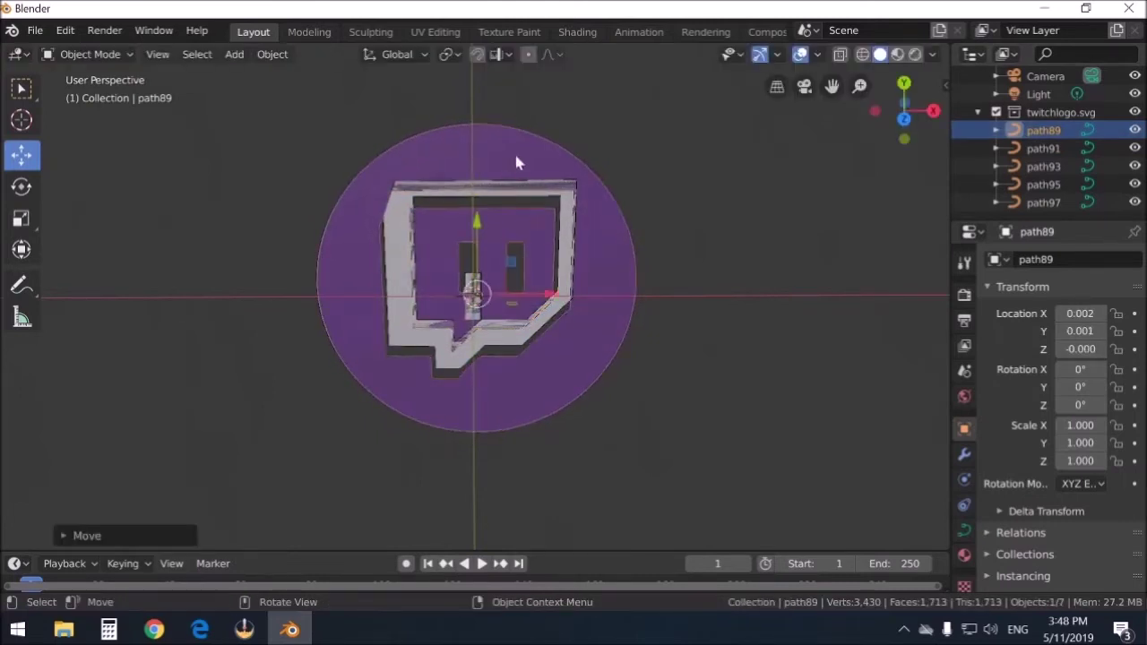
click(1040, 150)
click(1043, 167)
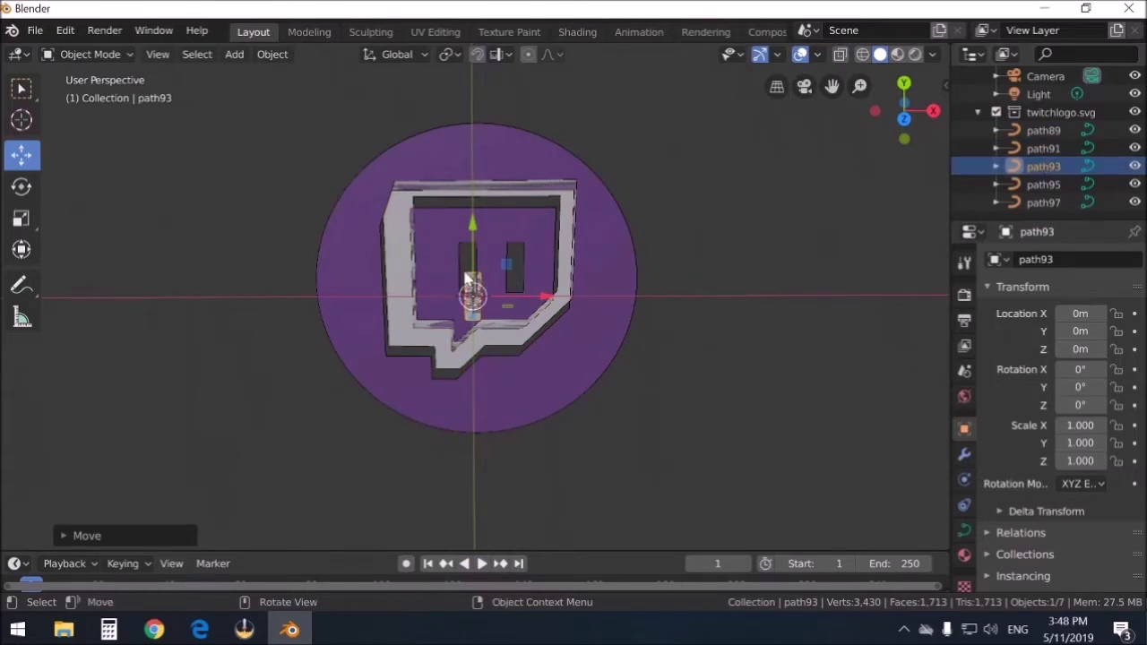
drag(468, 274, 456, 242)
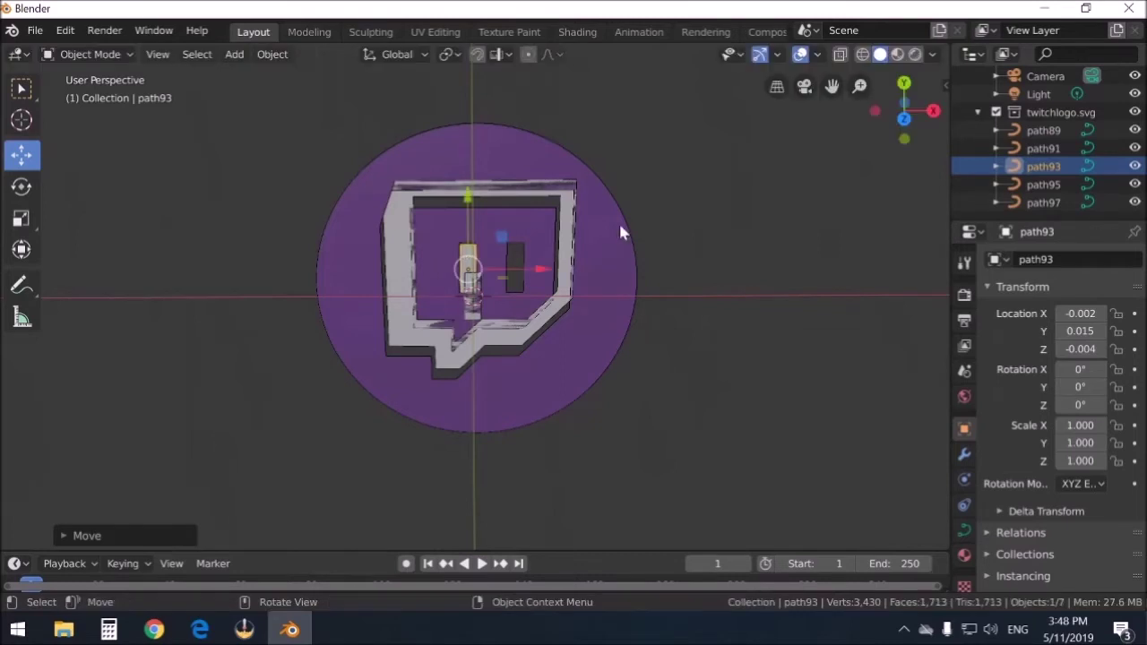
Lower path95 to Z -0.025, shift it into place, and nudge path97 to align
click(622, 261)
key(g)
key(z)
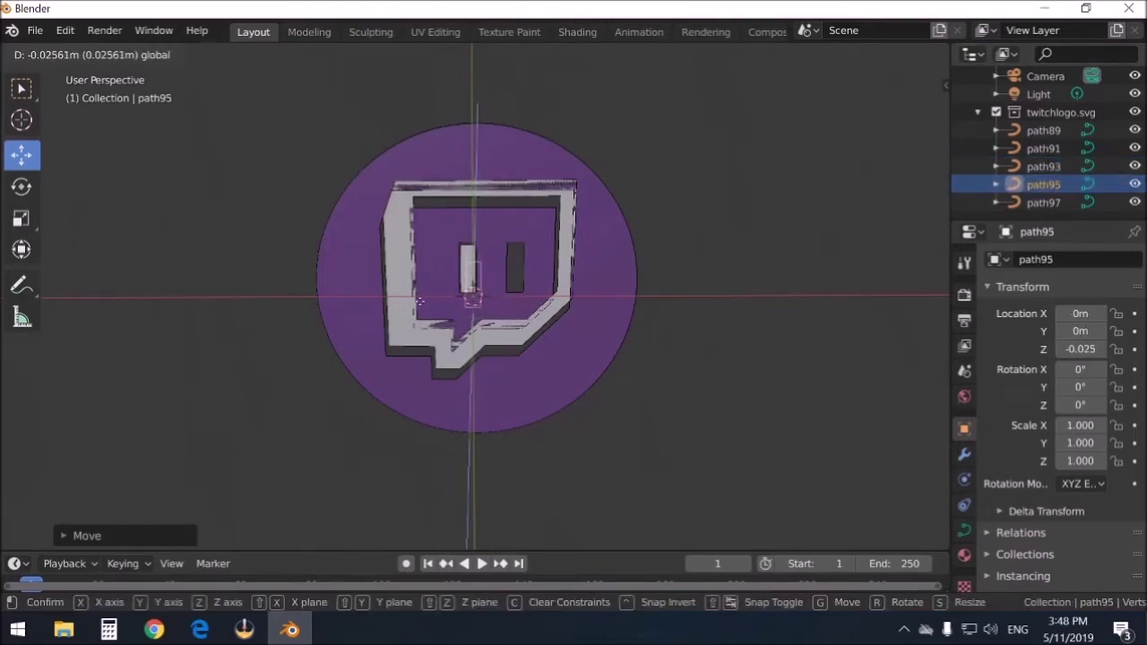
click(475, 291)
drag(477, 276, 515, 263)
click(1041, 202)
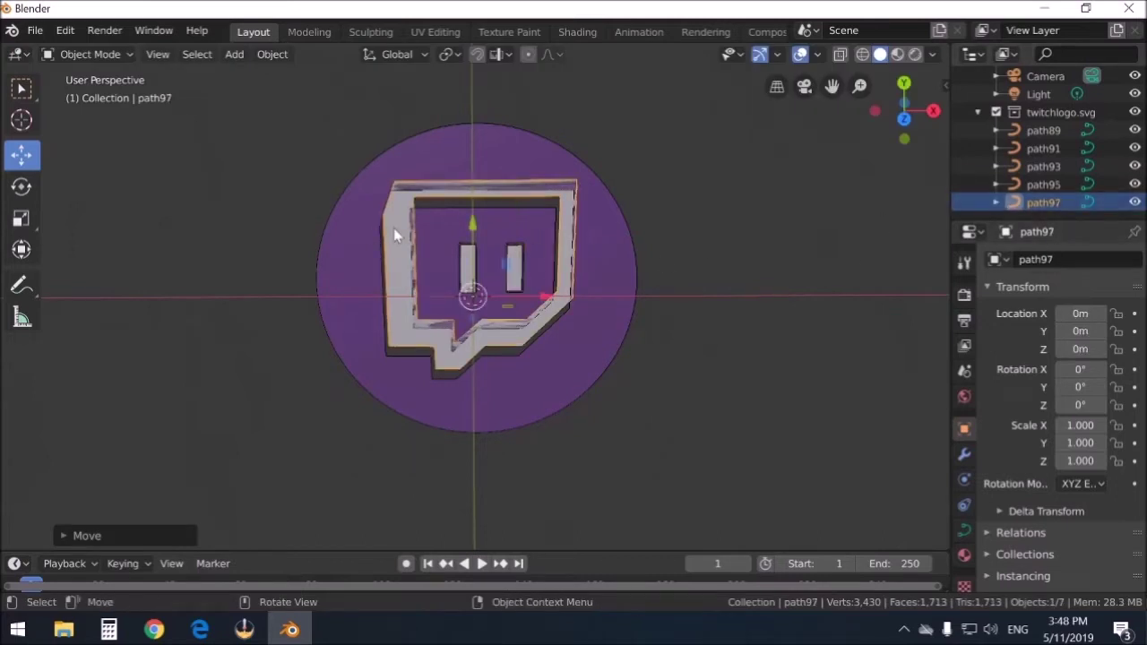
drag(394, 233, 390, 238)
Set Location Z to 0 for path97, path95 and path93
click(1082, 349)
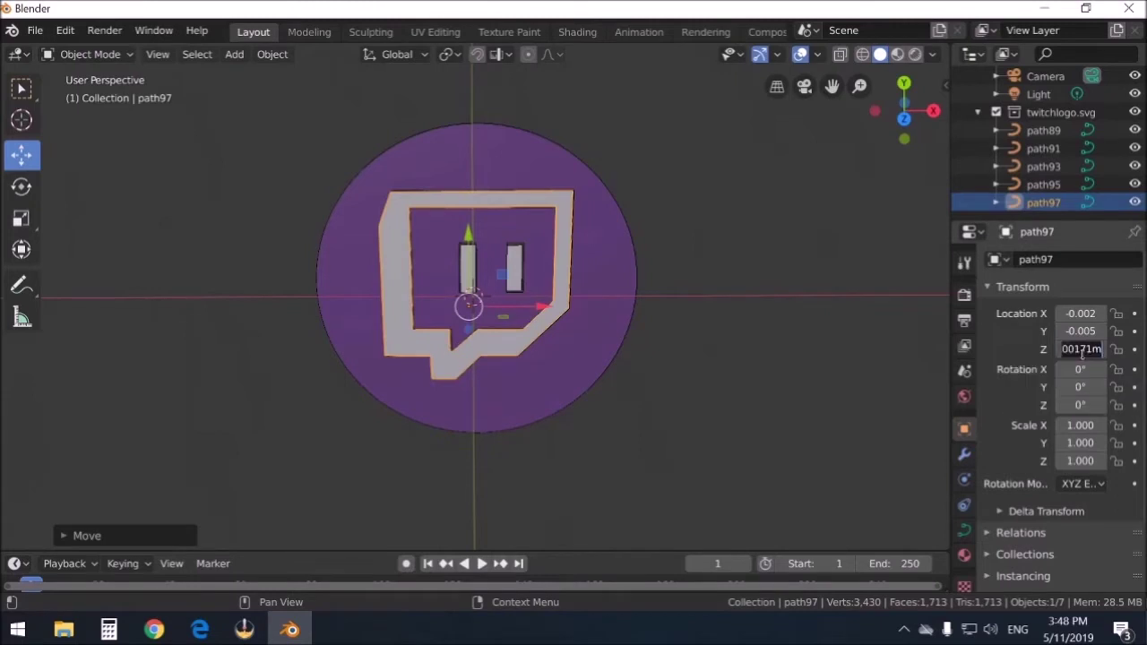
text(0)
key(Return)
click(1043, 184)
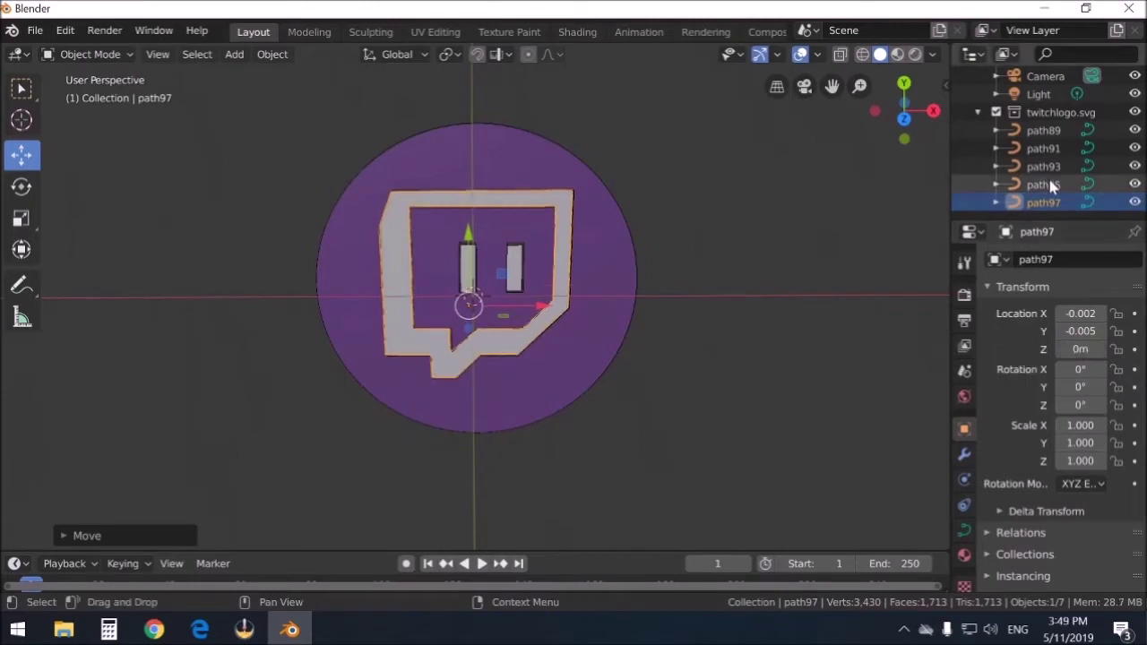
click(1082, 350)
text(0)
key(Return)
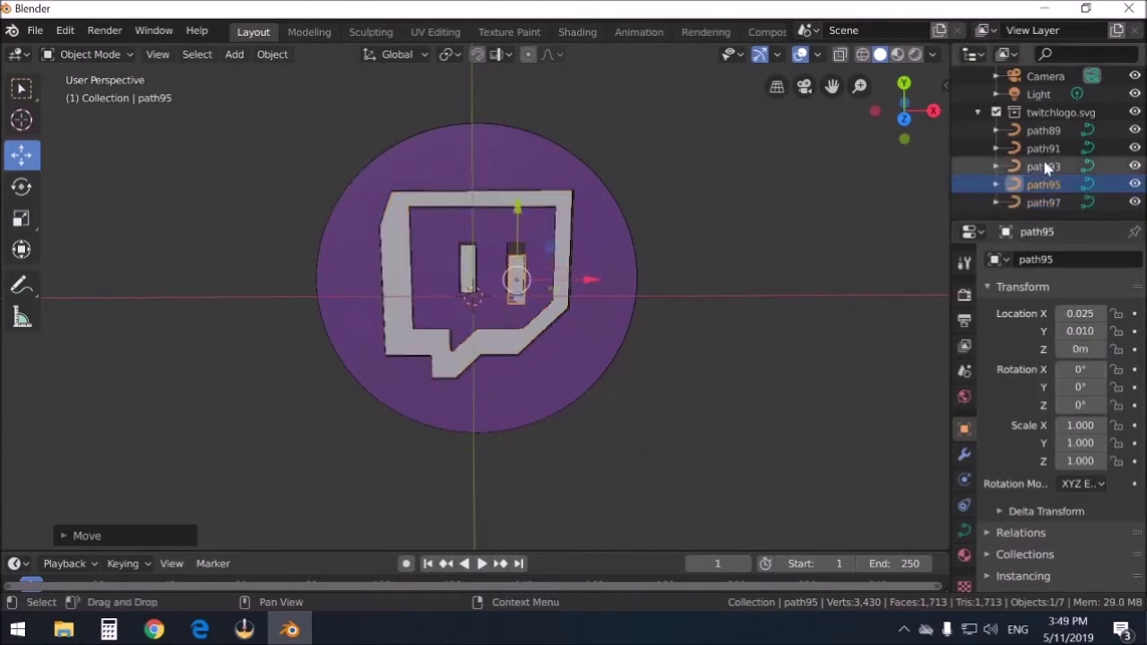
click(1043, 166)
click(1082, 349)
text(0)
key(Return)
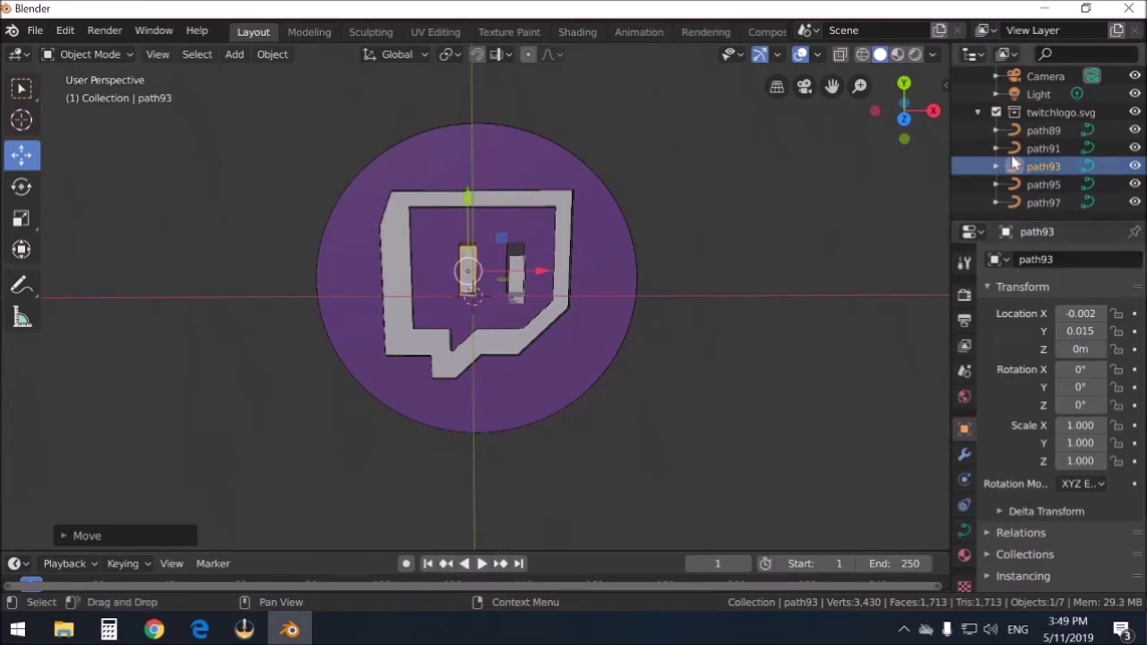
click(1044, 148)
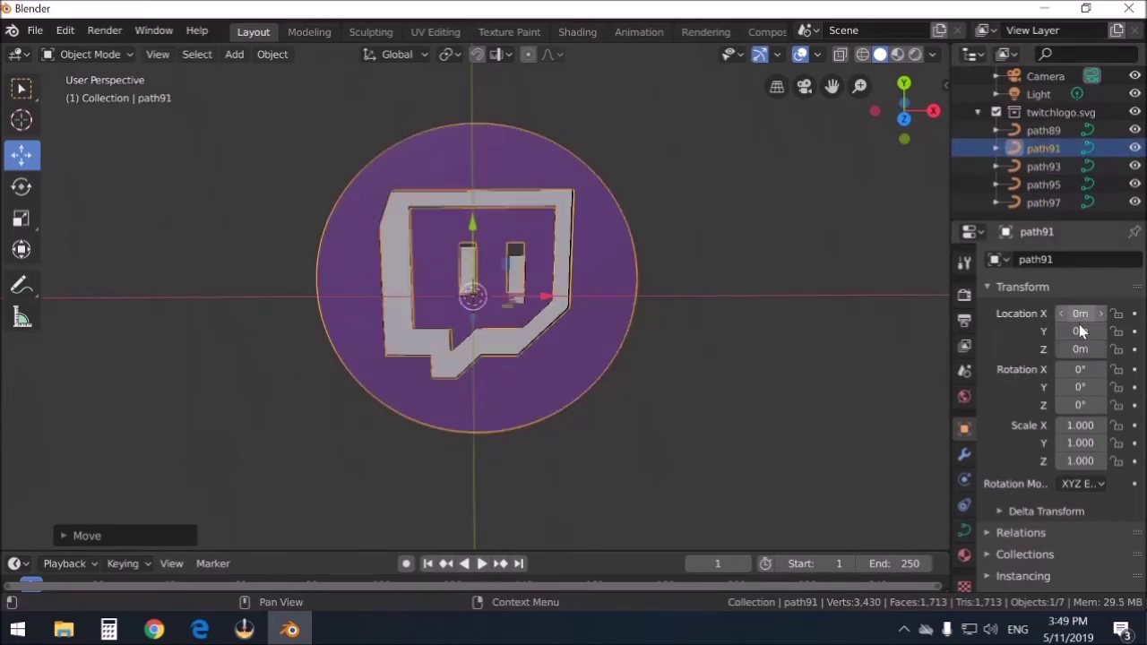
click(1058, 133)
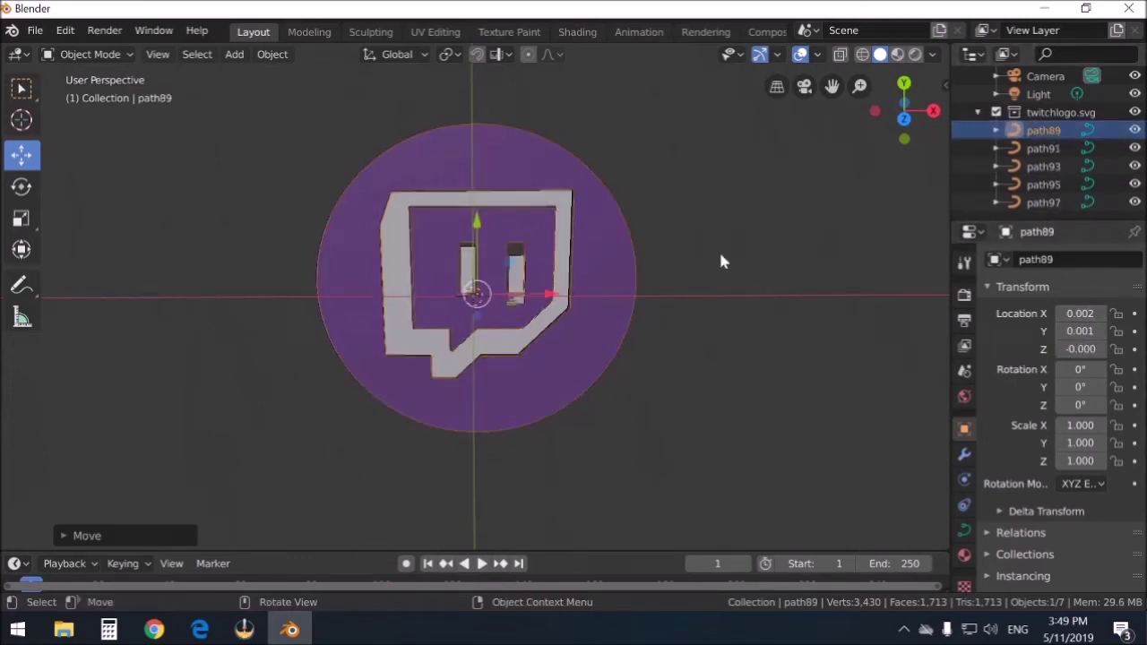
Raise the right eye bar (path95) and left eye bar (path93) along Y
click(517, 273)
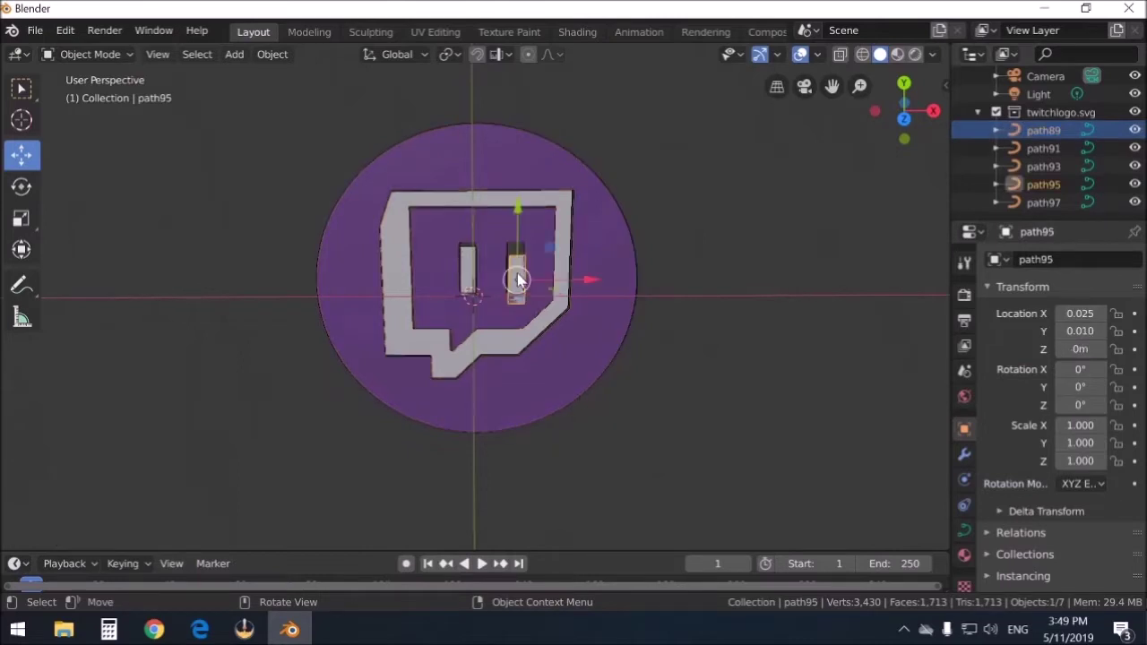
key(g)
key(y)
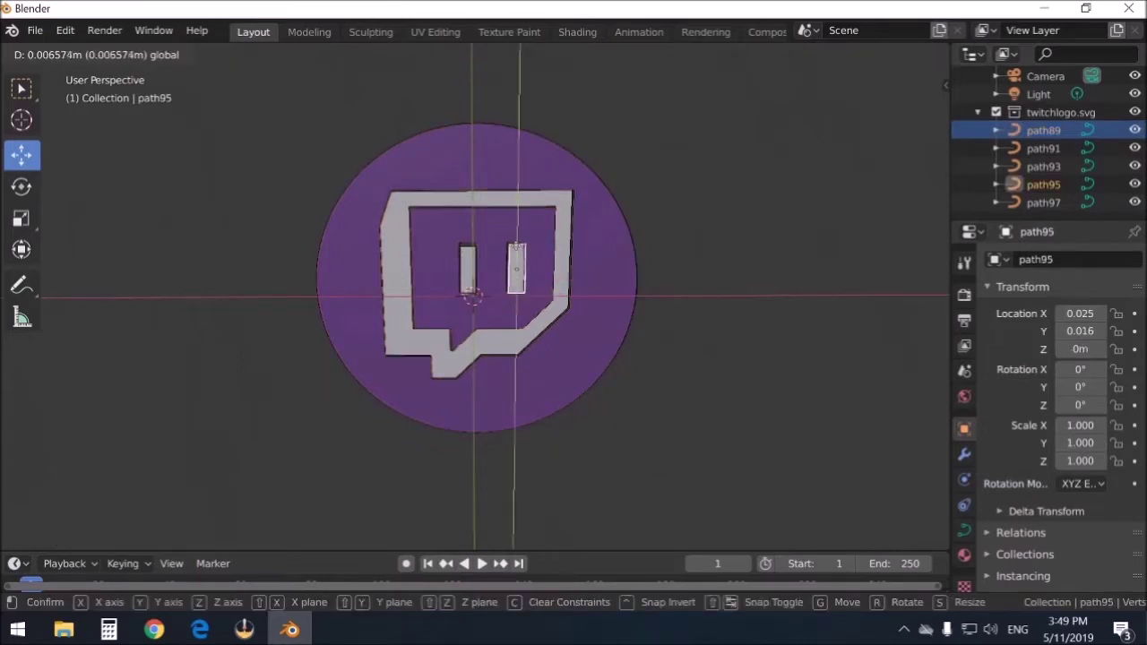
click(516, 247)
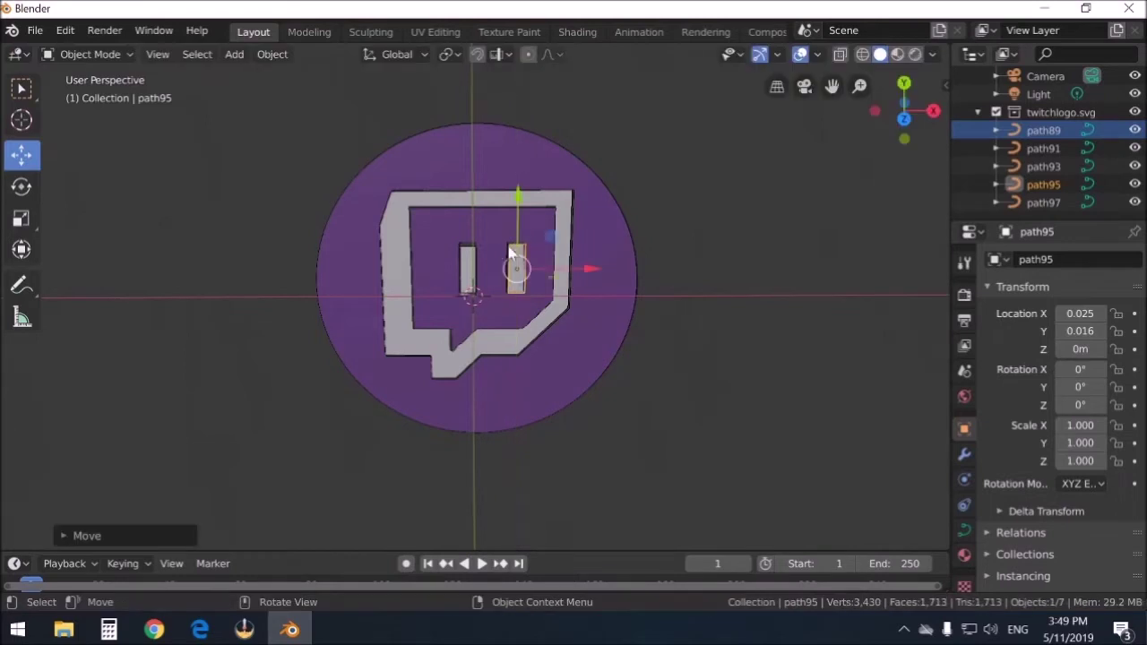
key(g)
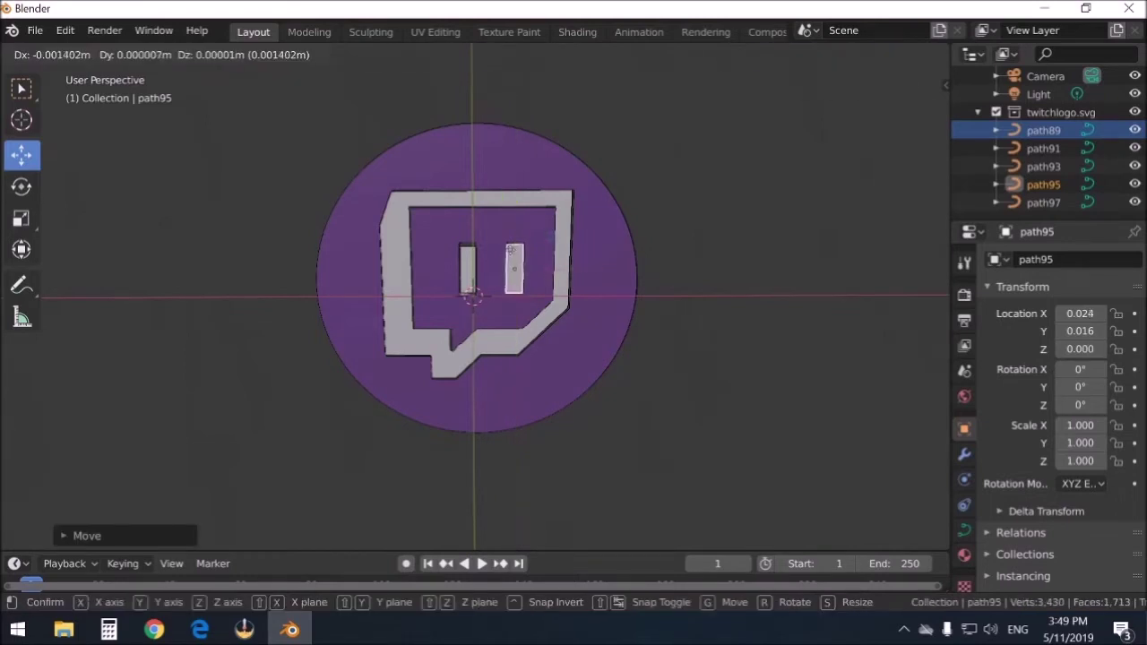
click(511, 249)
click(467, 265)
drag(469, 201, 469, 195)
click(516, 262)
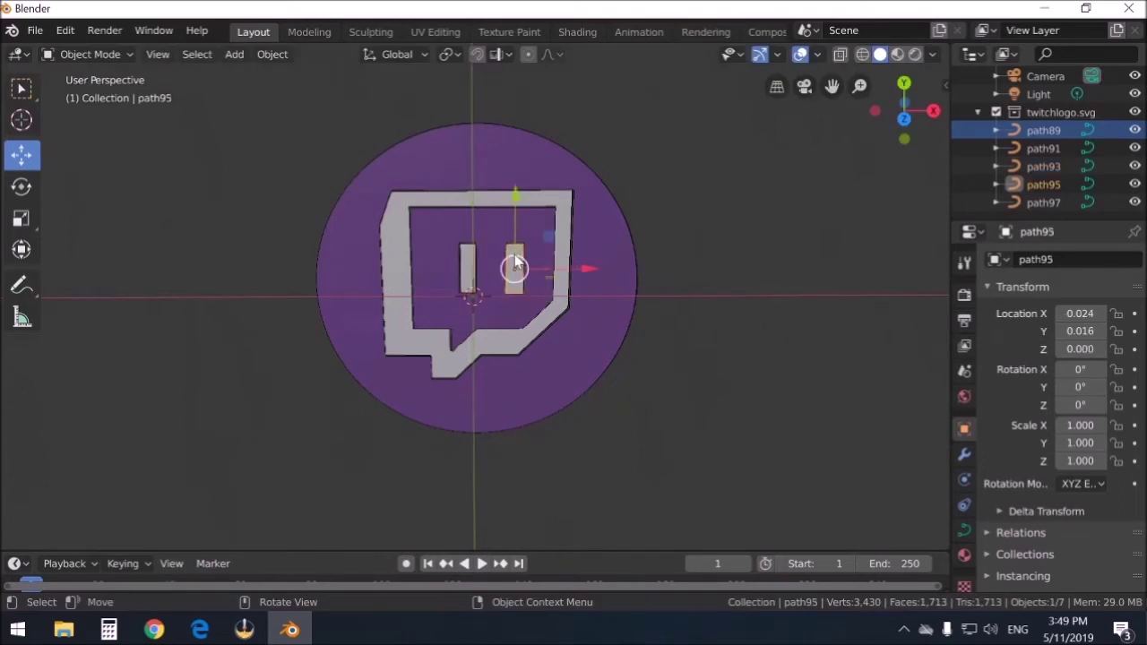
drag(516, 260, 516, 258)
Select all five logo paths, path89 through path97
click(778, 208)
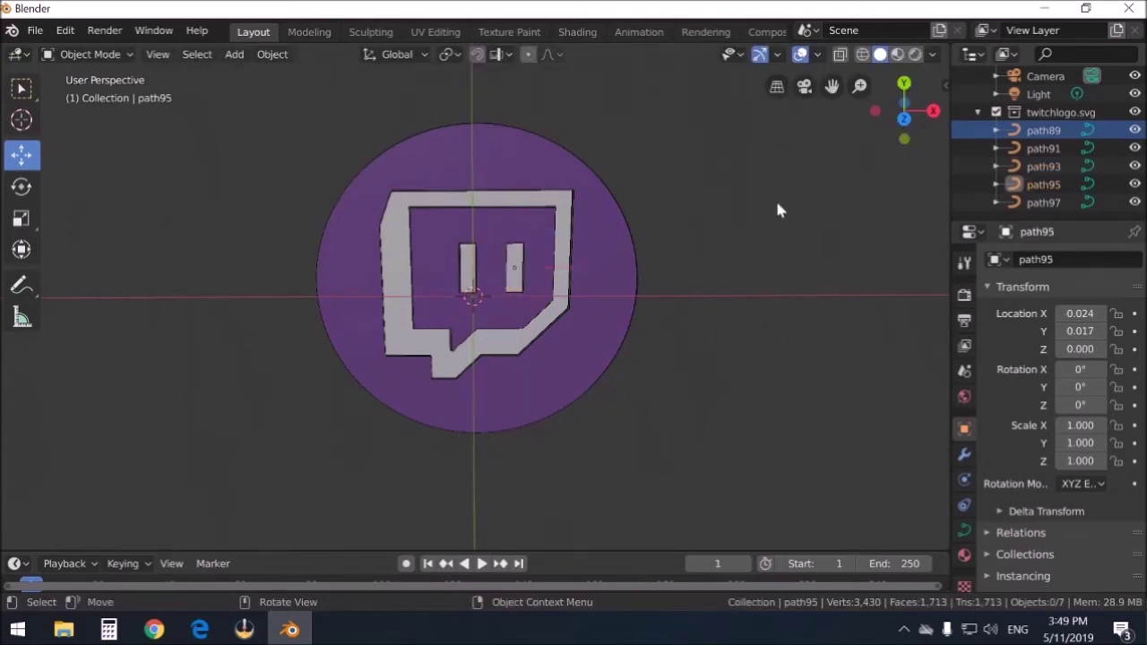
scroll(604, 318, down, 2)
scroll(605, 320, up, 3)
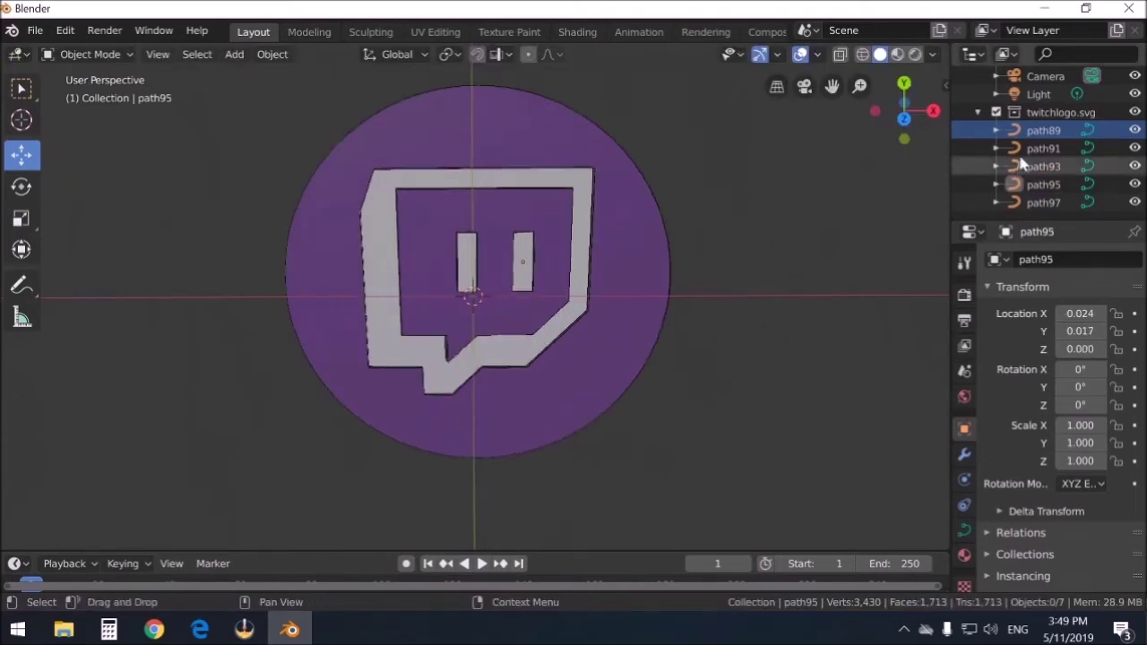
click(1042, 132)
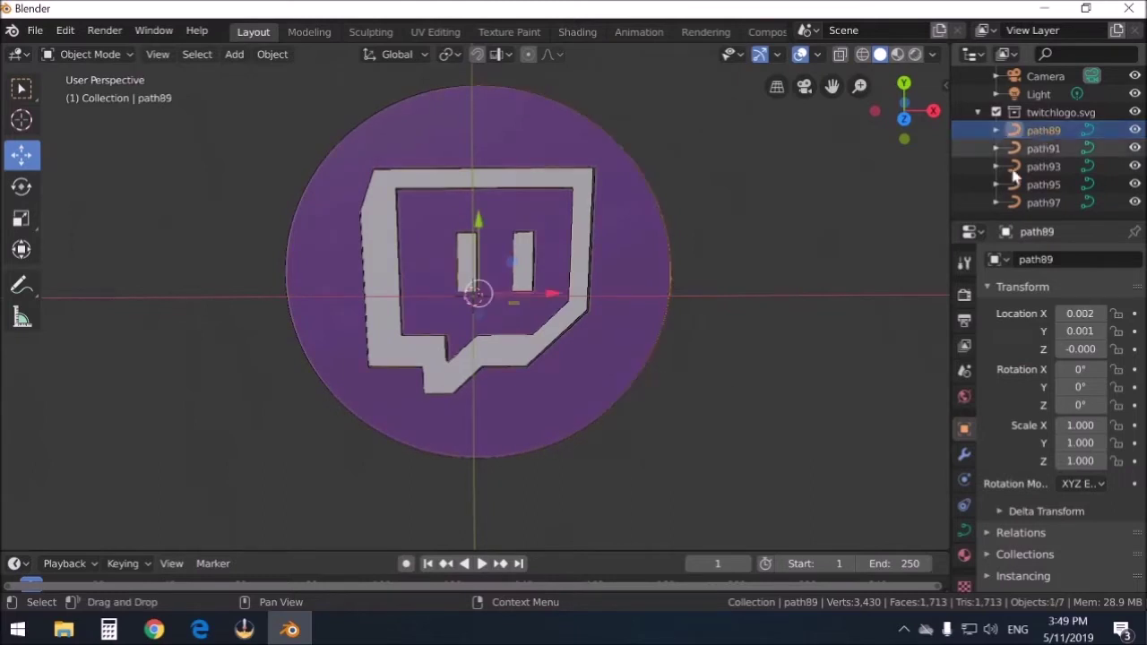
ctrl+click(1043, 149)
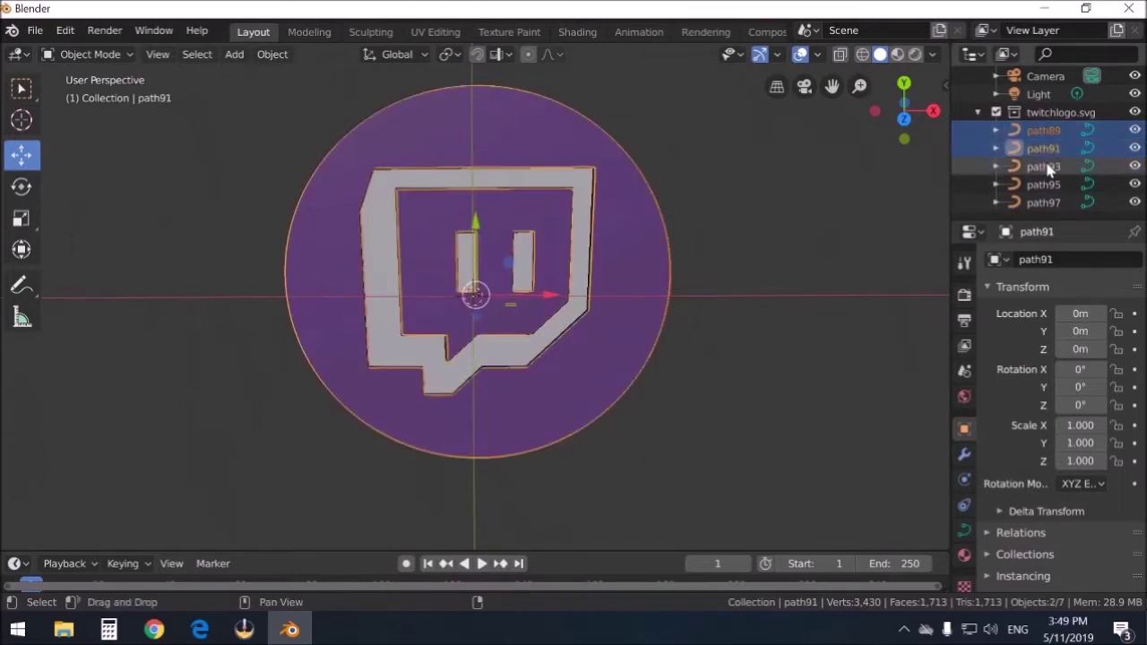
ctrl+click(1042, 167)
ctrl+click(1042, 185)
ctrl+click(1042, 203)
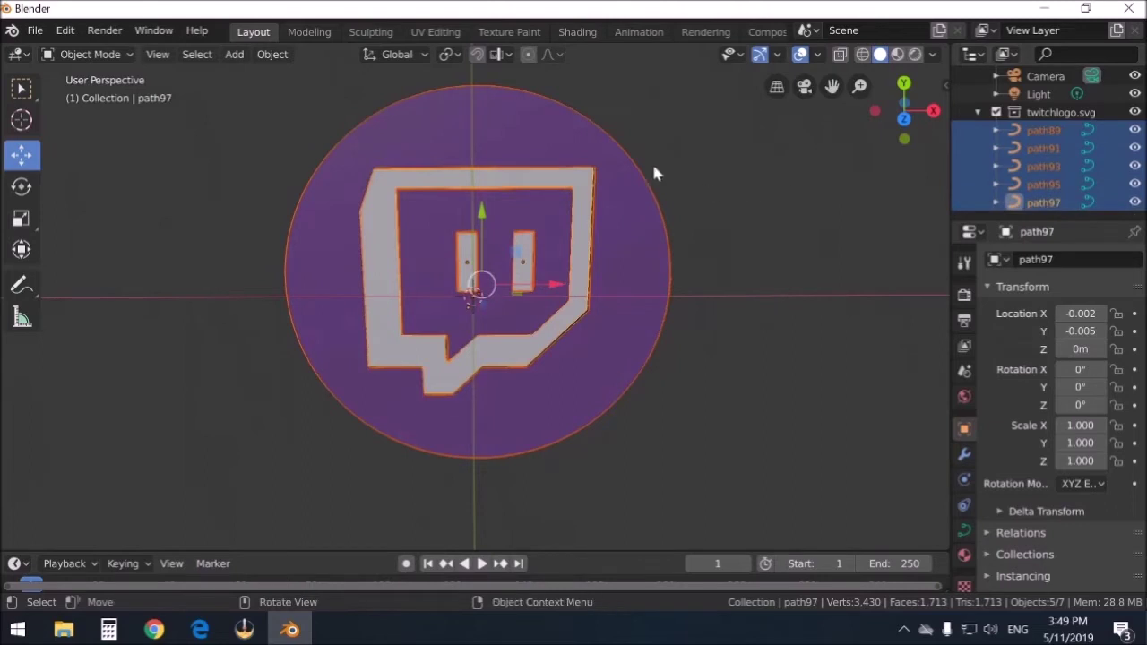
Convert the five selected logo curves into meshes
click(274, 56)
mouse_move(323, 531)
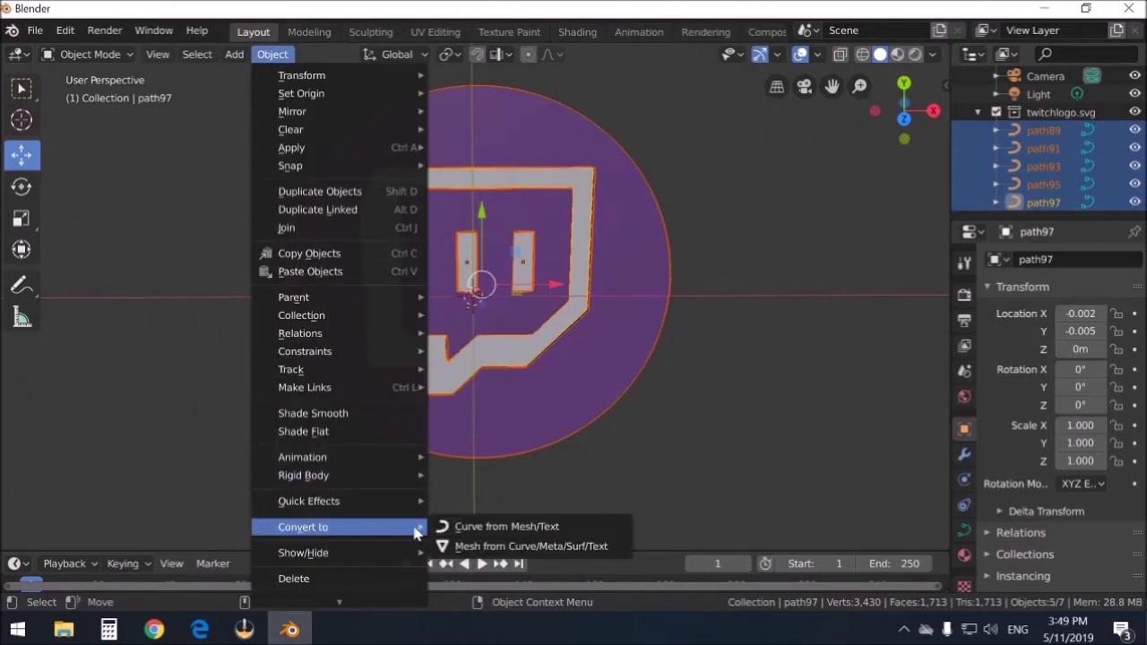
click(492, 547)
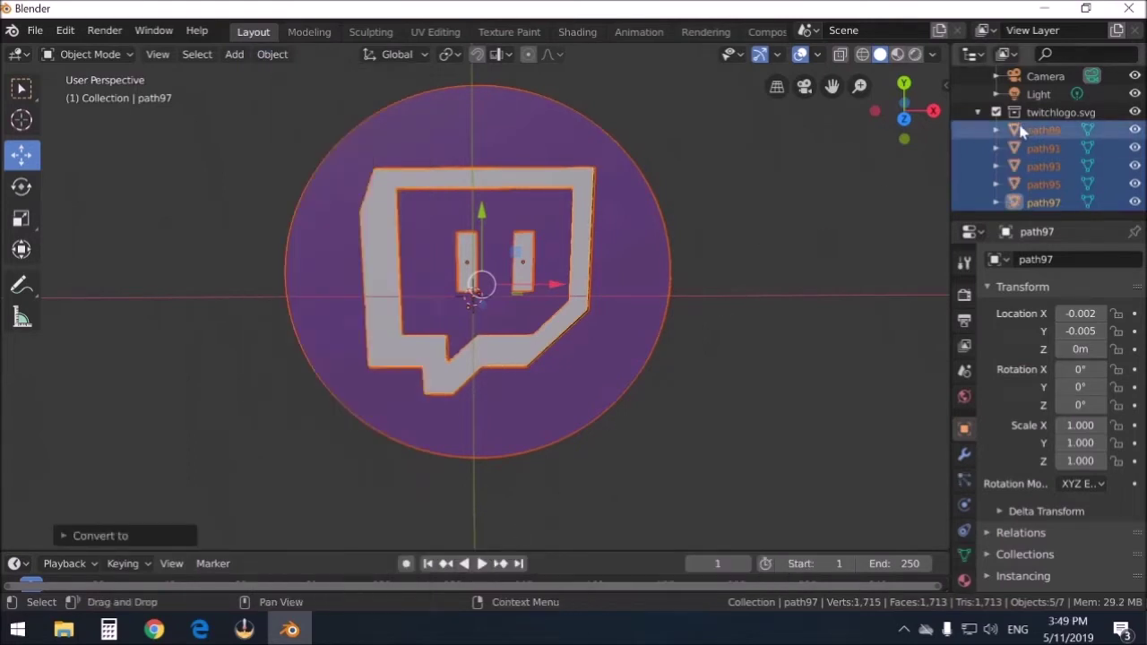
middle_drag(832, 179, 851, 164)
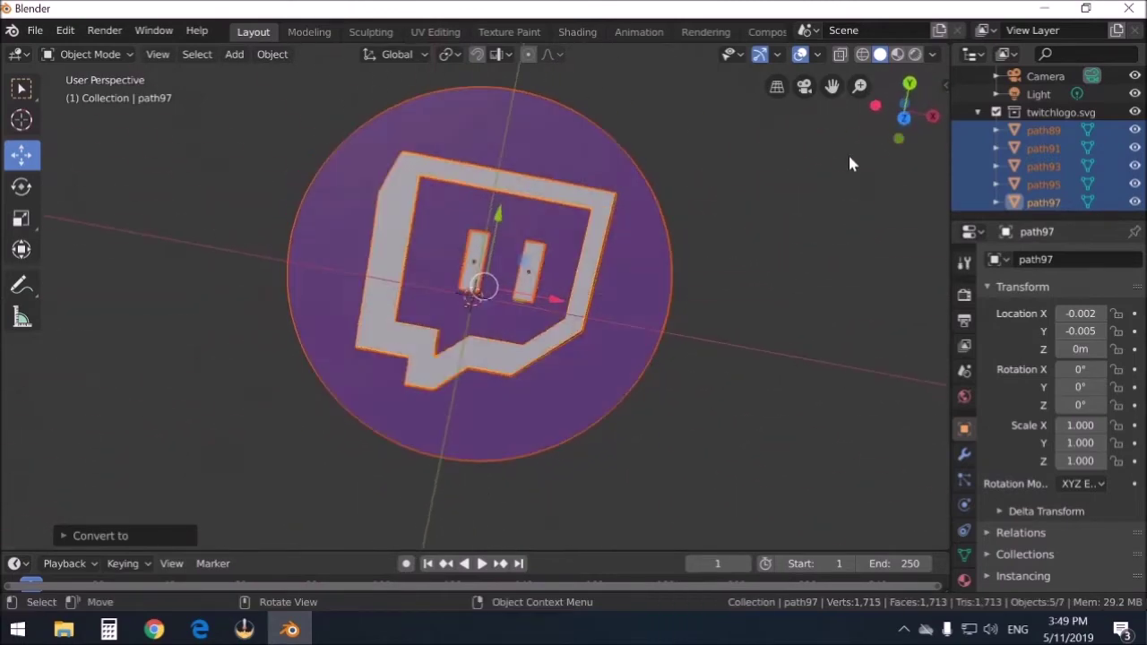
Join the meshes into one object, path97, and deselect it
click(273, 55)
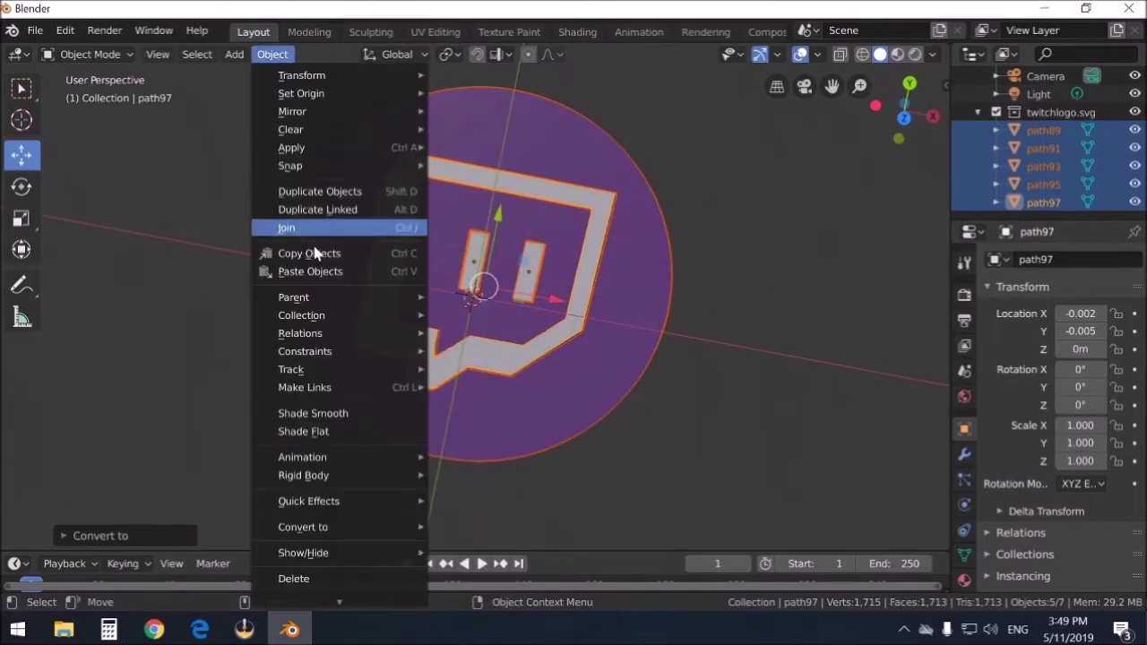
click(331, 228)
scroll(1010, 164, up, 2)
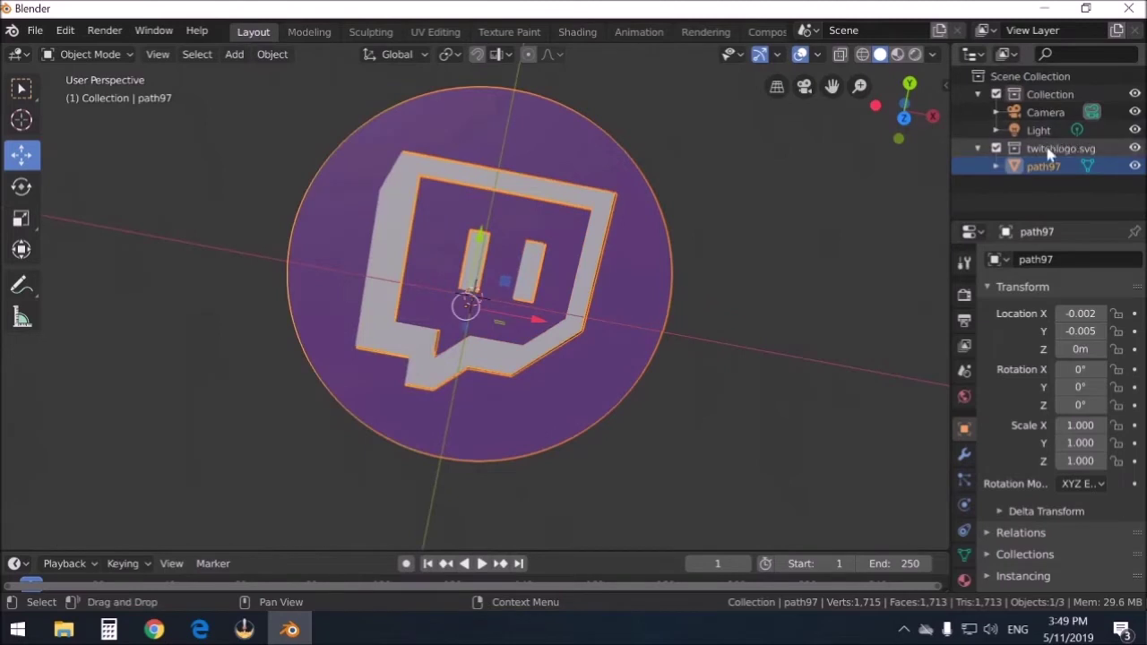
click(758, 252)
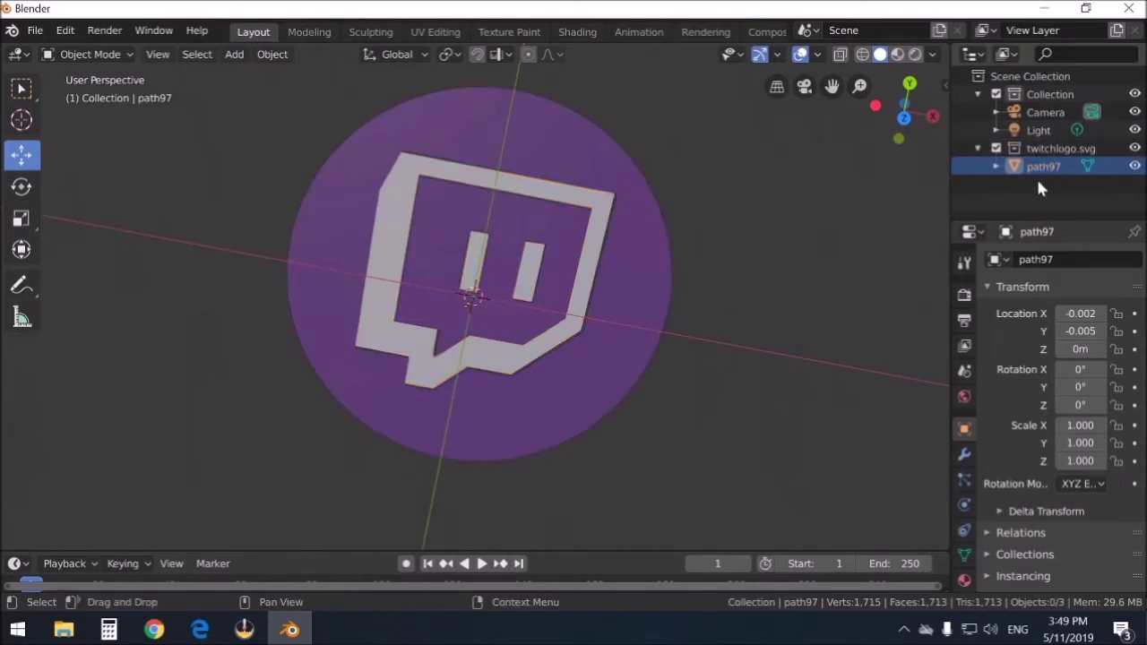
mouse_move(813, 236)
middle_down()
mouse_move(703, 190)
mouse_move(714, 128)
mouse_move(545, 134)
mouse_move(661, 317)
mouse_move(761, 245)
mouse_move(814, 235)
mouse_move(800, 235)
middle_up()
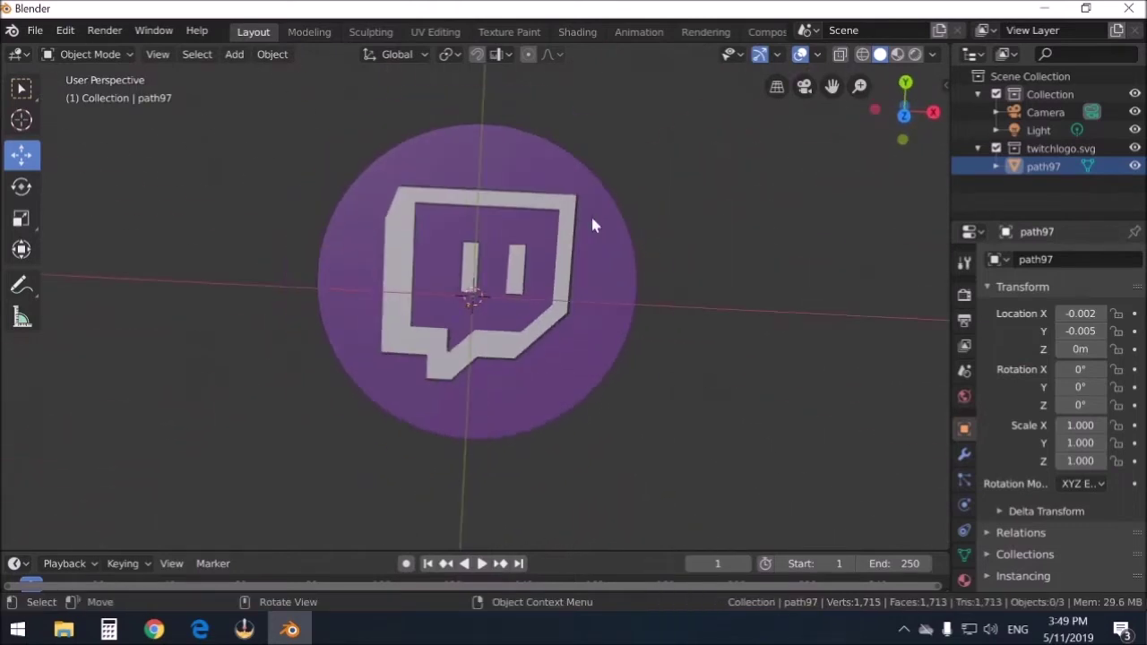
Extrude the entire logo mesh in Edit Mode to give it thickness
click(459, 161)
key(Tab)
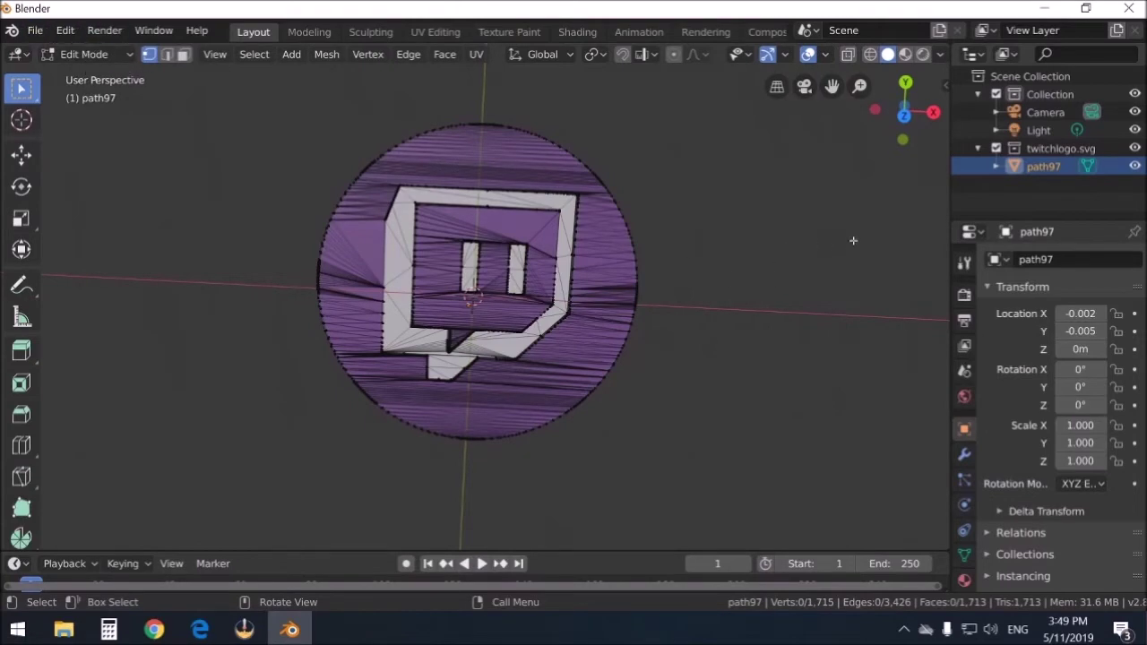
middle_drag(722, 236, 500, 192)
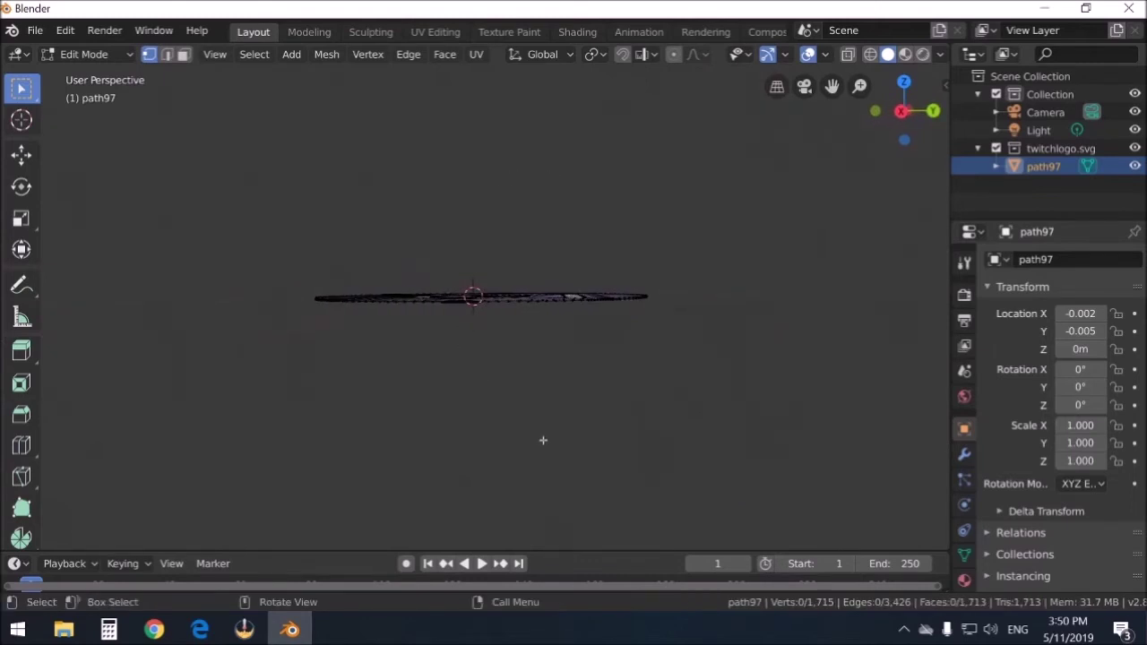
key(a)
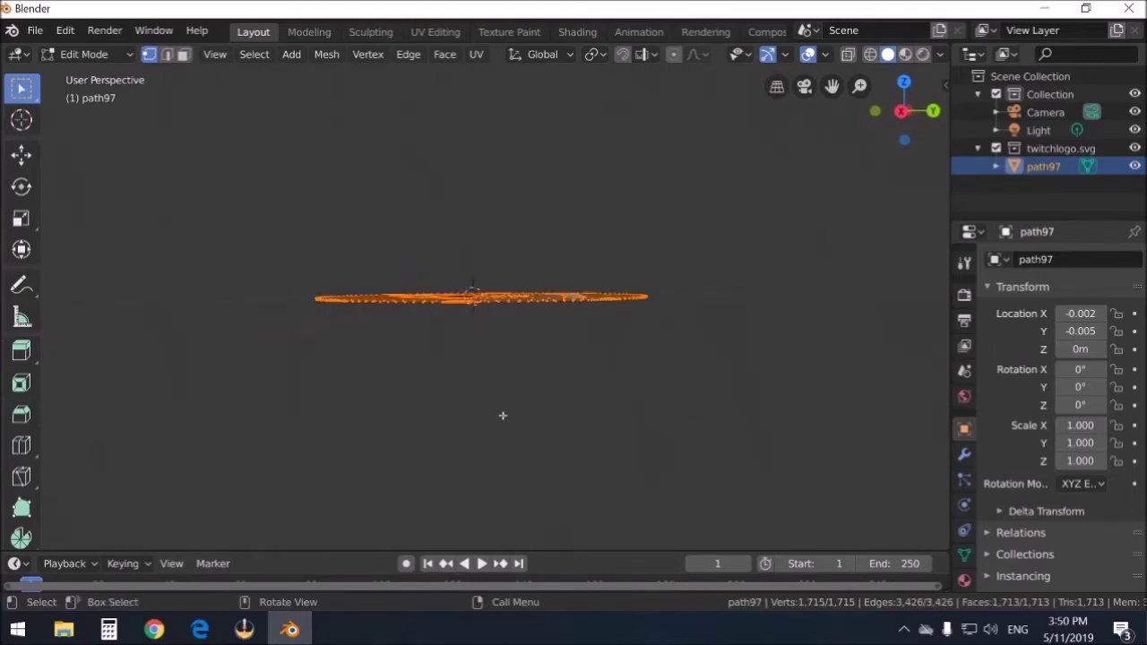
key(e)
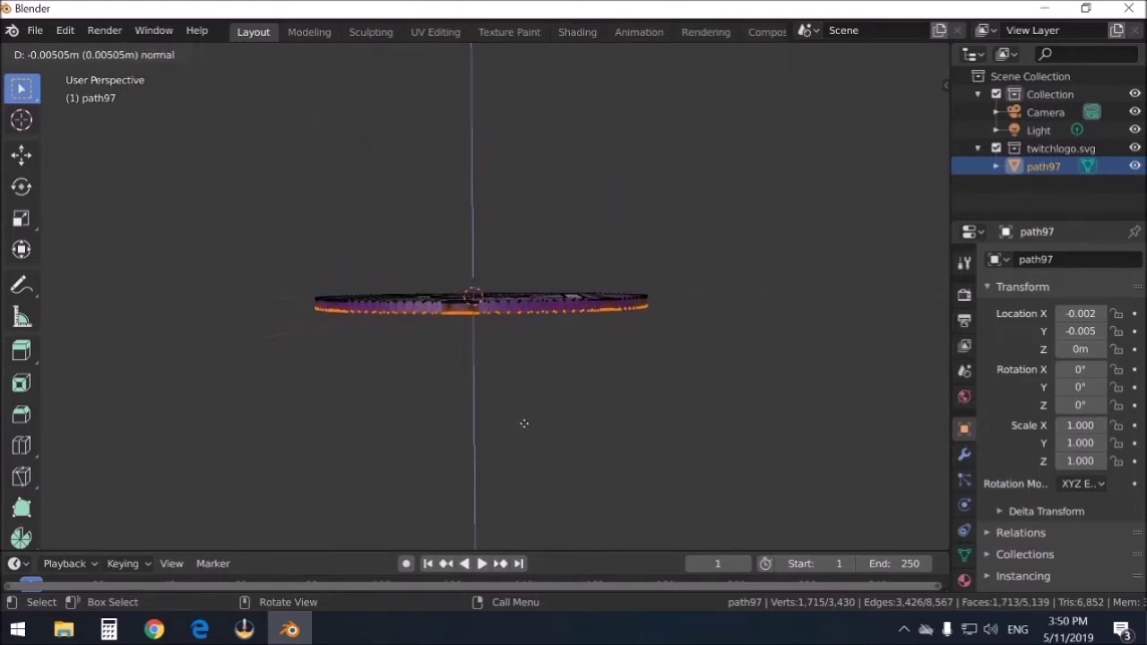
click(524, 424)
Back in Object Mode, orbit and zoom to a close, straight-on view of the logo
middle_drag(311, 219, 324, 279)
key(Tab)
scroll(164, 269, down, 4)
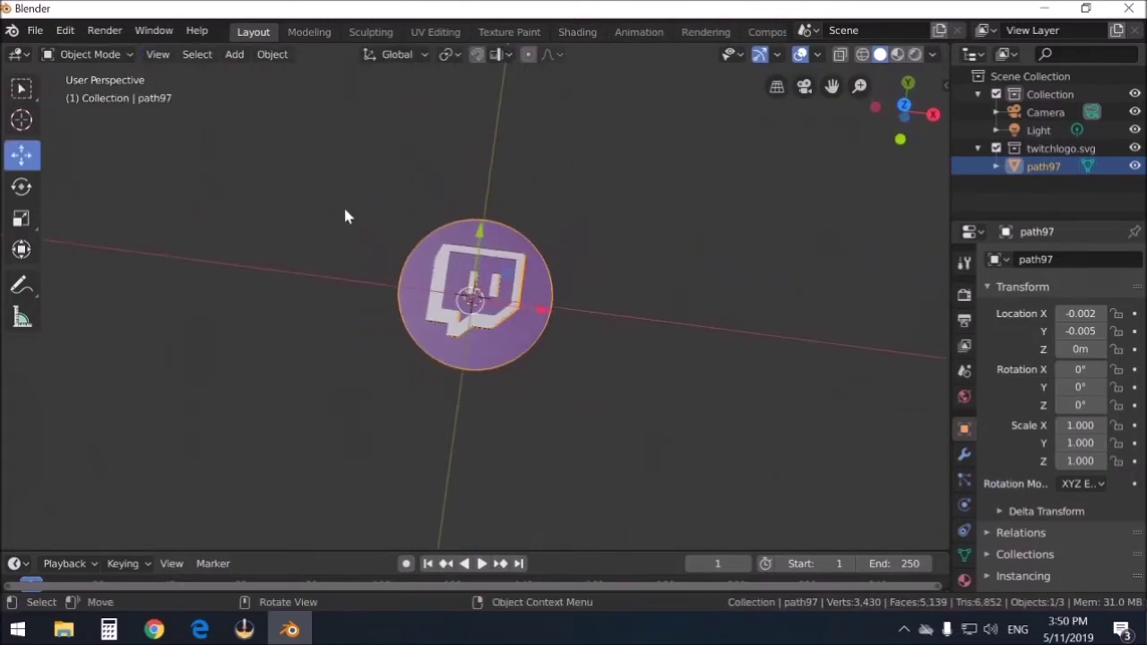
middle_drag(346, 215, 76, 346)
click(518, 199)
scroll(653, 219, up, 3)
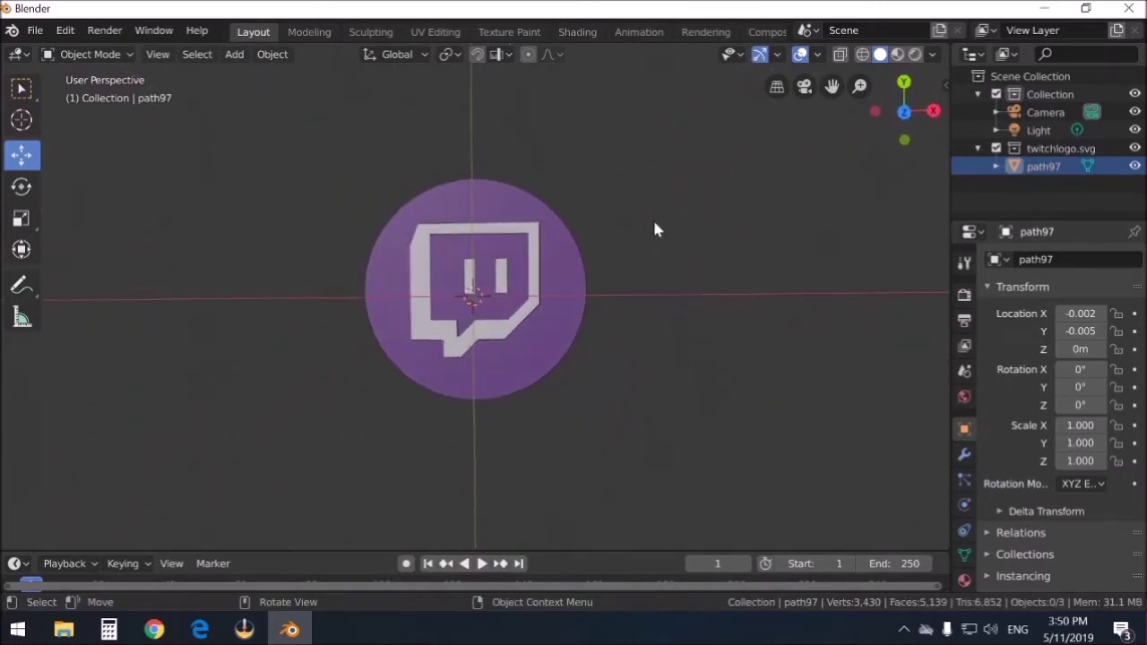
scroll(652, 217, down, 1)
middle_drag(623, 197, 594, 198)
scroll(595, 198, up, 2)
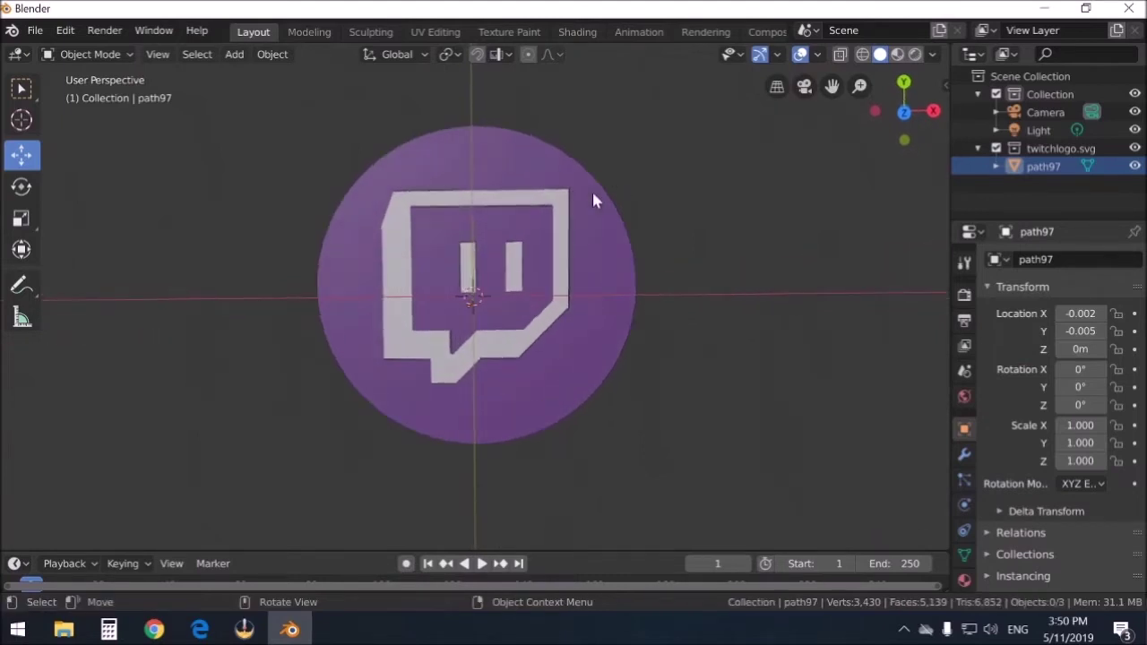
scroll(594, 200, down, 1)
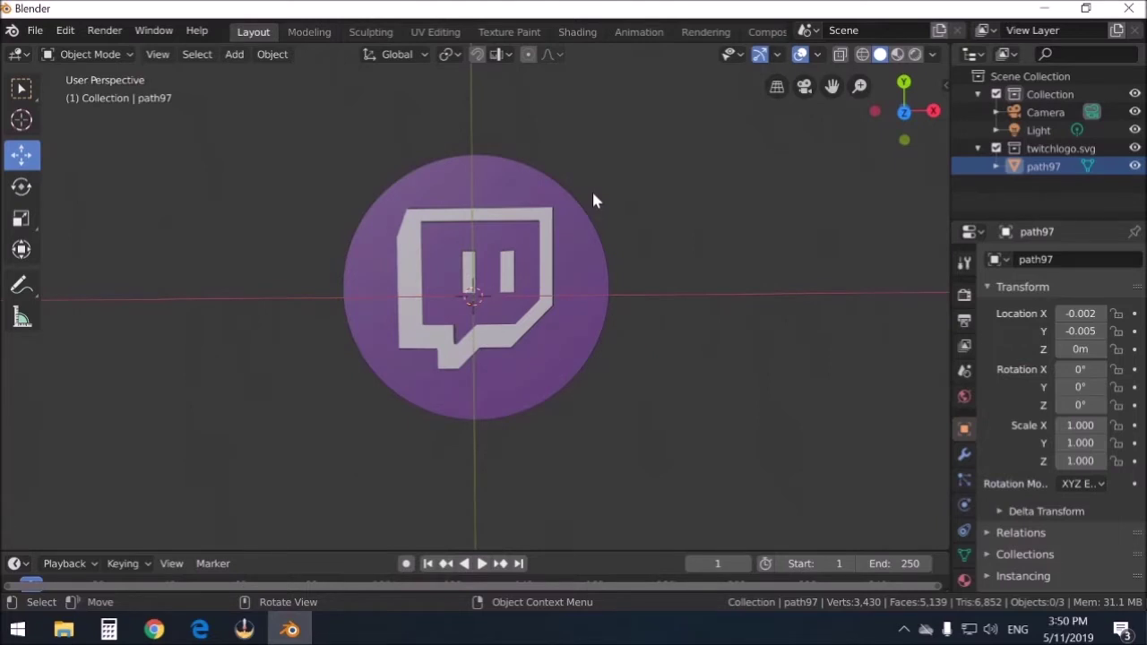
In camera view, set the logo's Z to -0.1 and move the camera to centre it
key(KP_0)
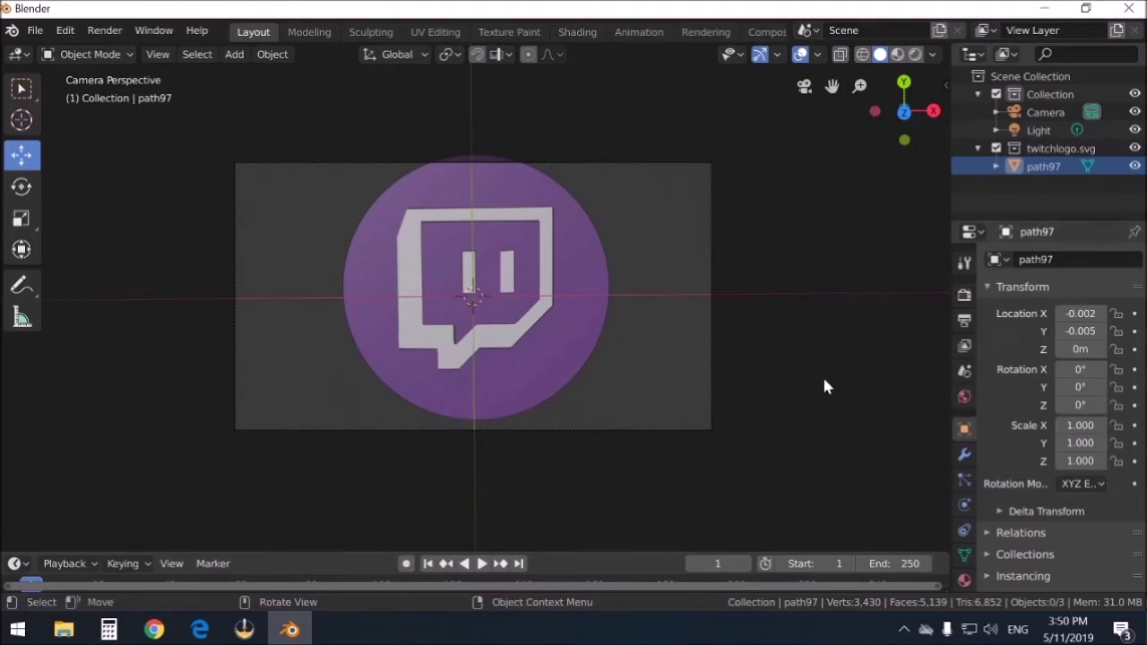
drag(1062, 337, 1010, 335)
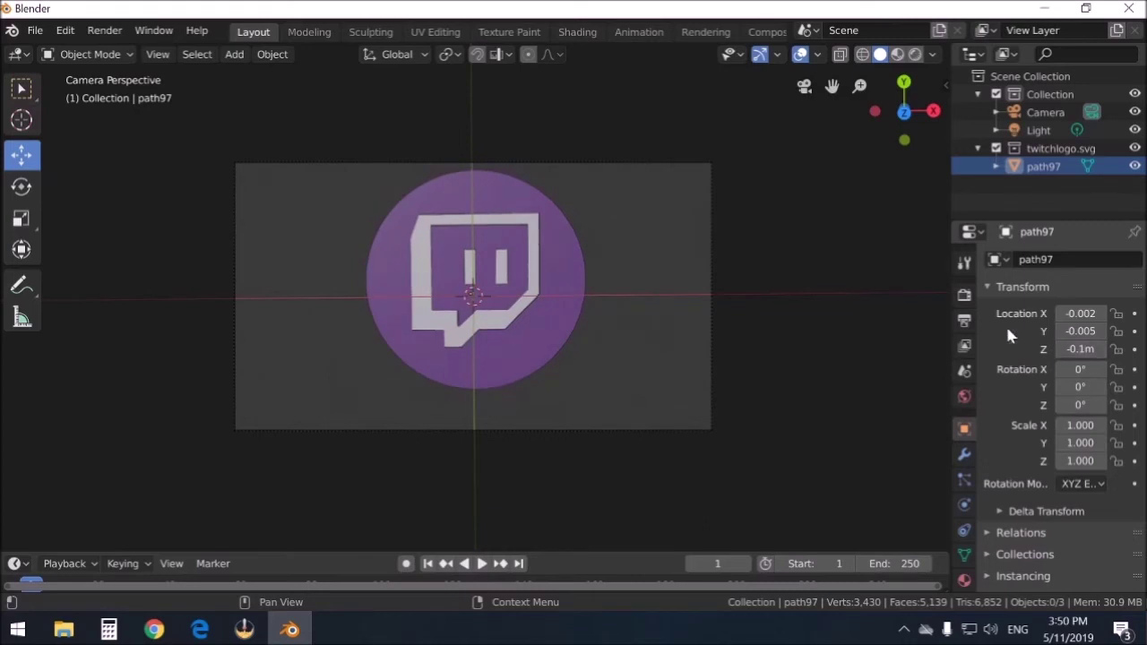
click(1046, 112)
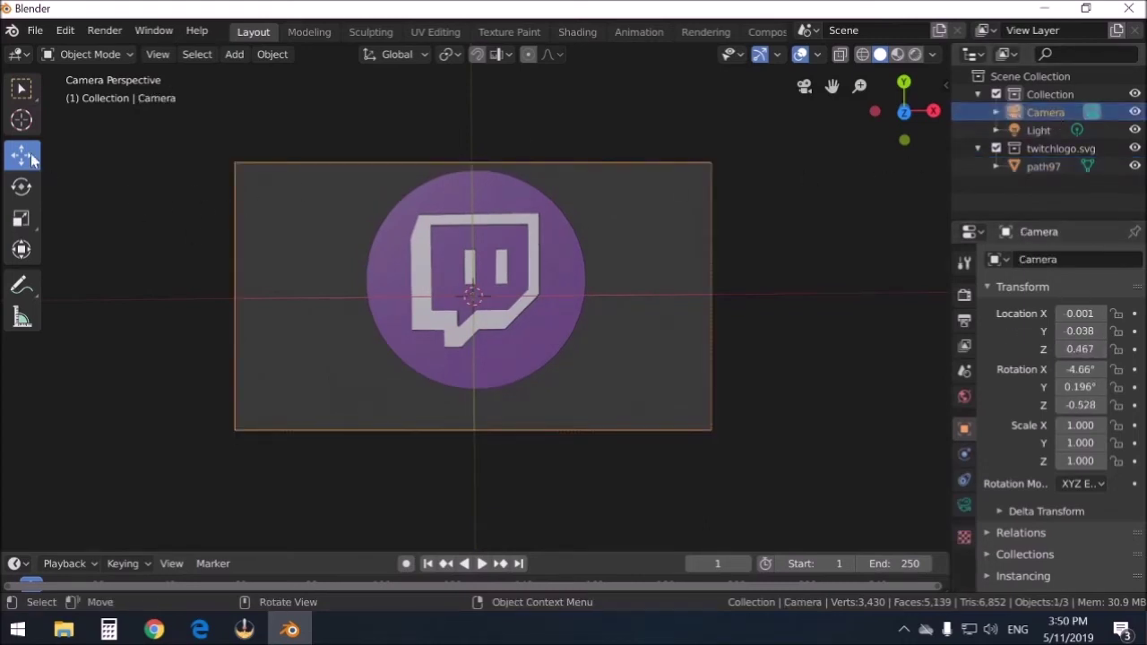
key(g)
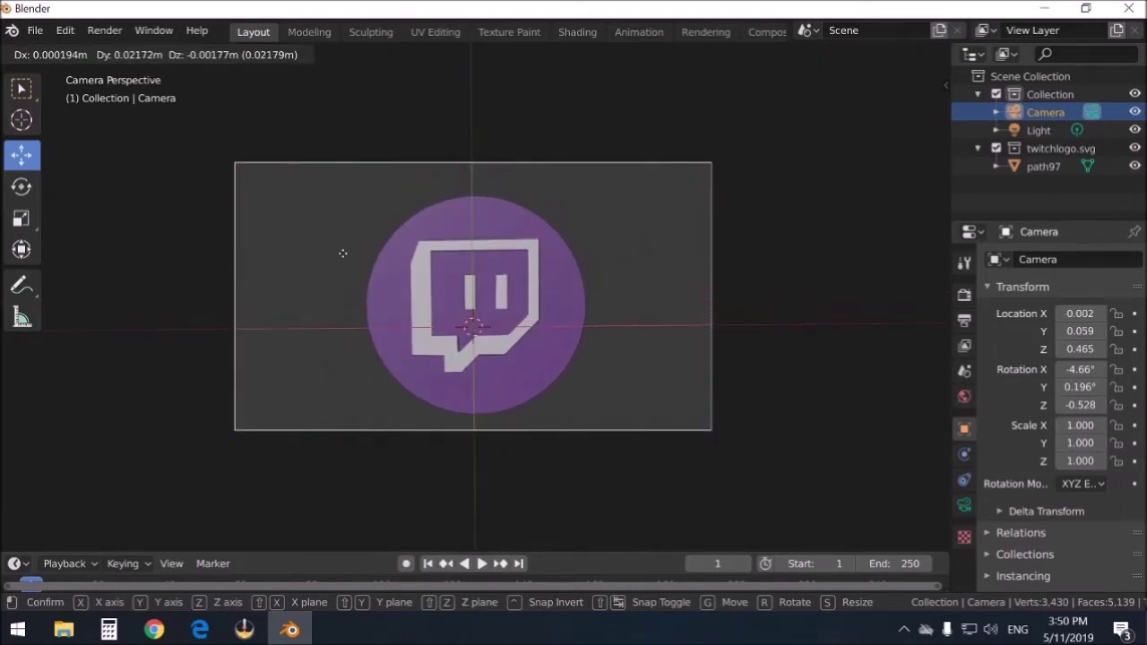
click(341, 255)
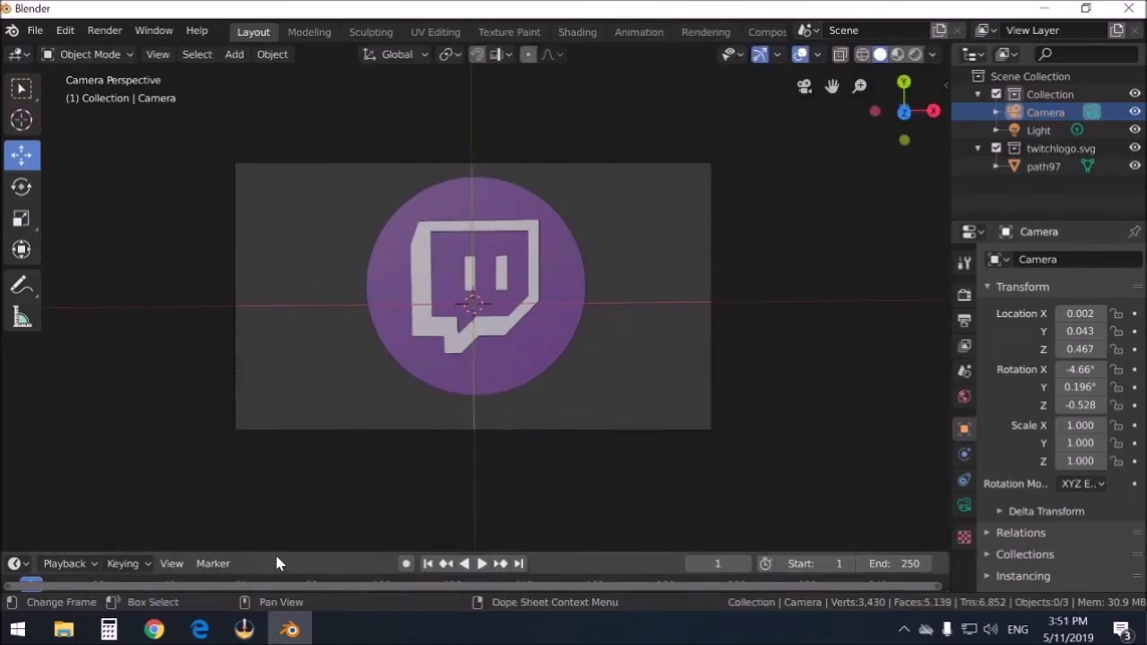
Keyframe path97's rotation at frame 1 and set the end frame to 120
drag(281, 550, 297, 495)
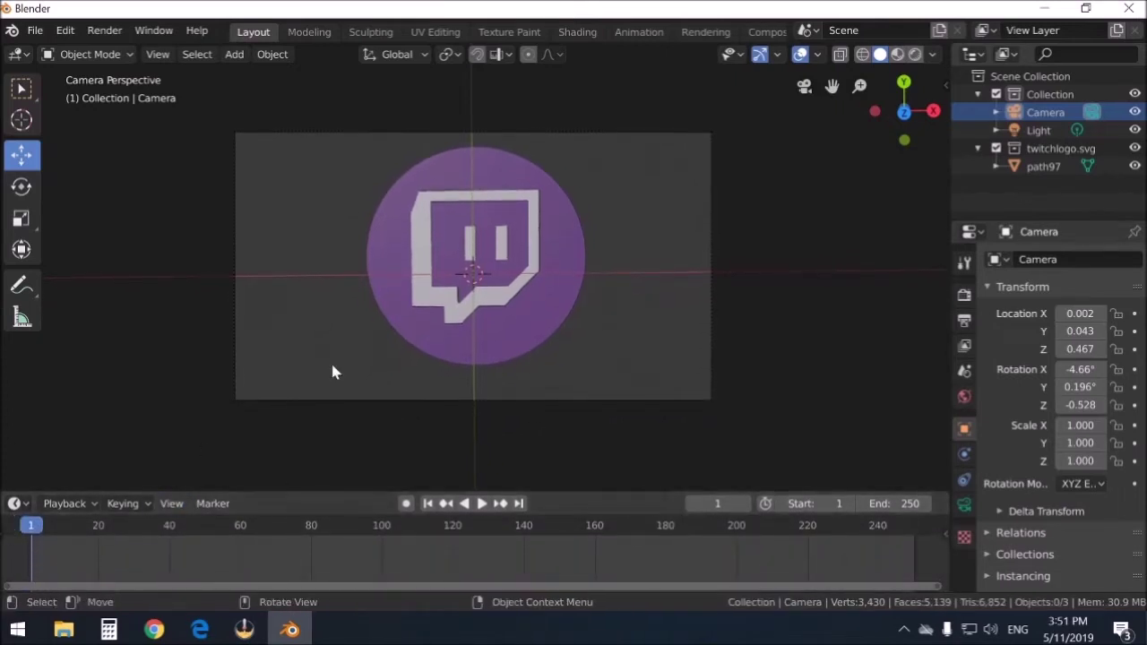
click(1043, 169)
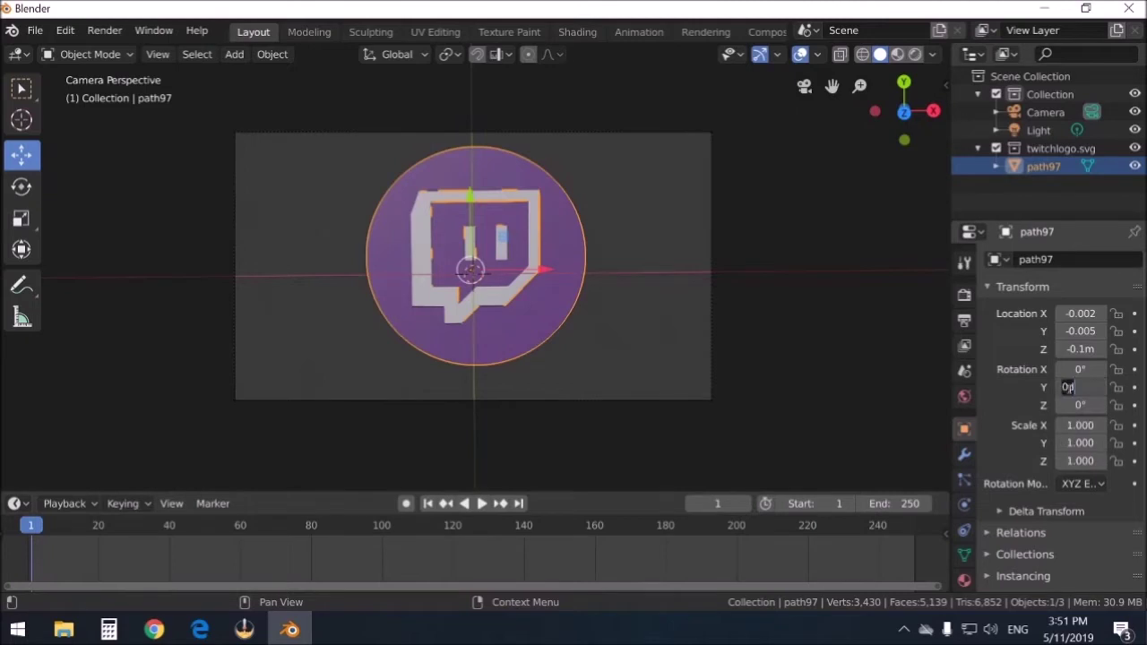
right_click(1089, 387)
click(1054, 327)
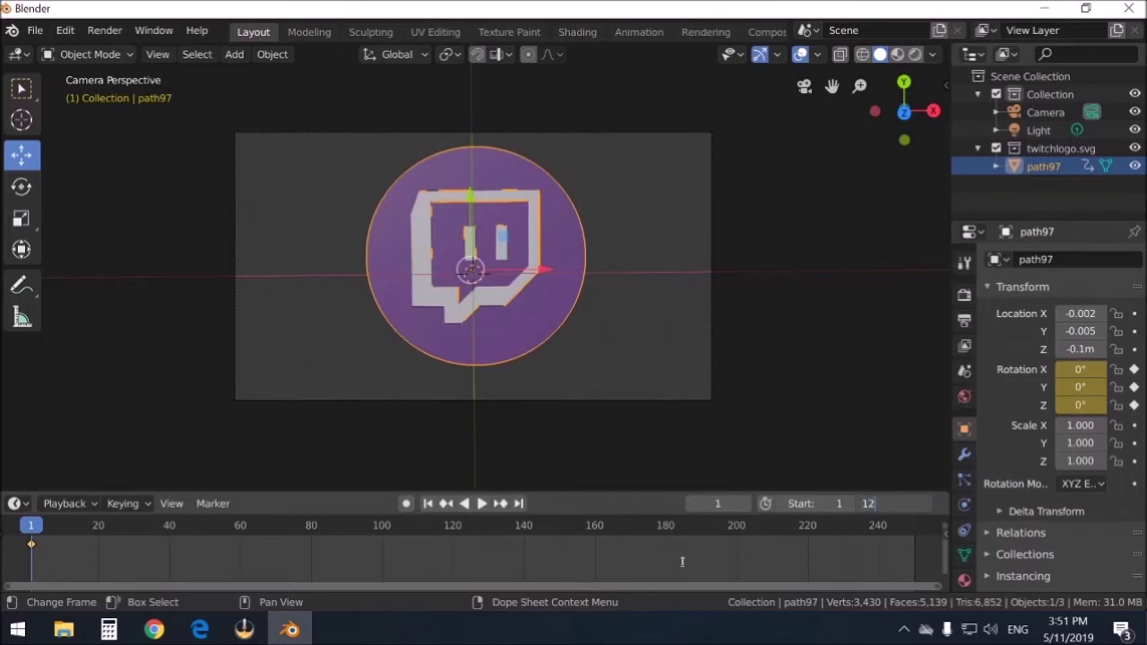
key(Return)
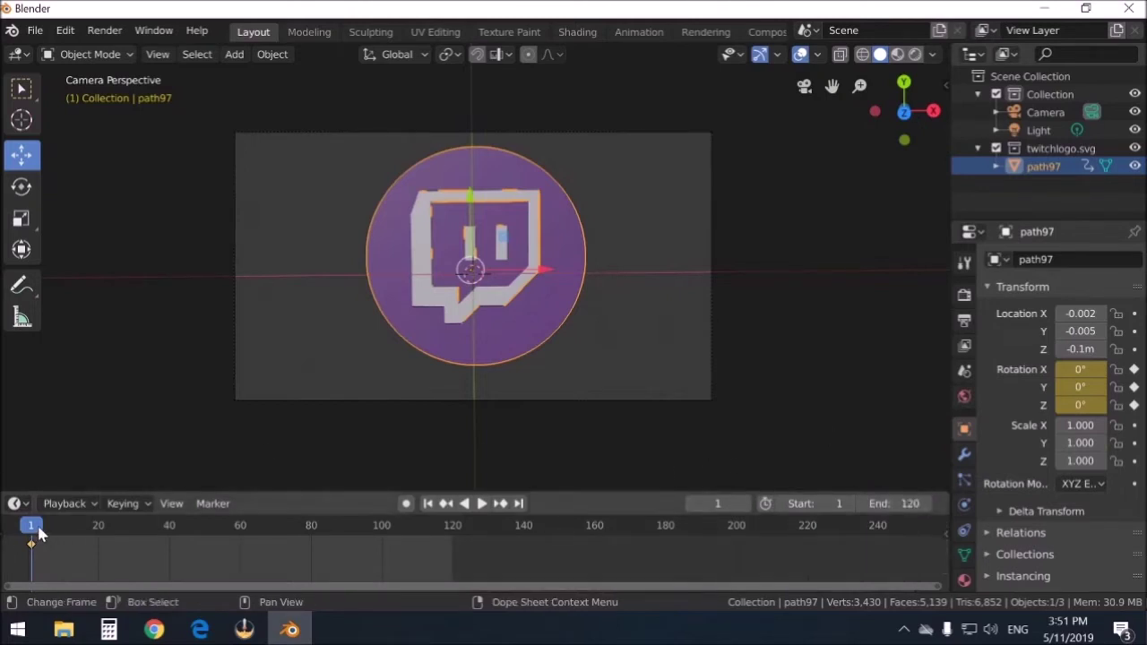
At frame 60, set Rotation Y to 180° and keyframe it
key(space)
drag(236, 538, 238, 538)
key(space)
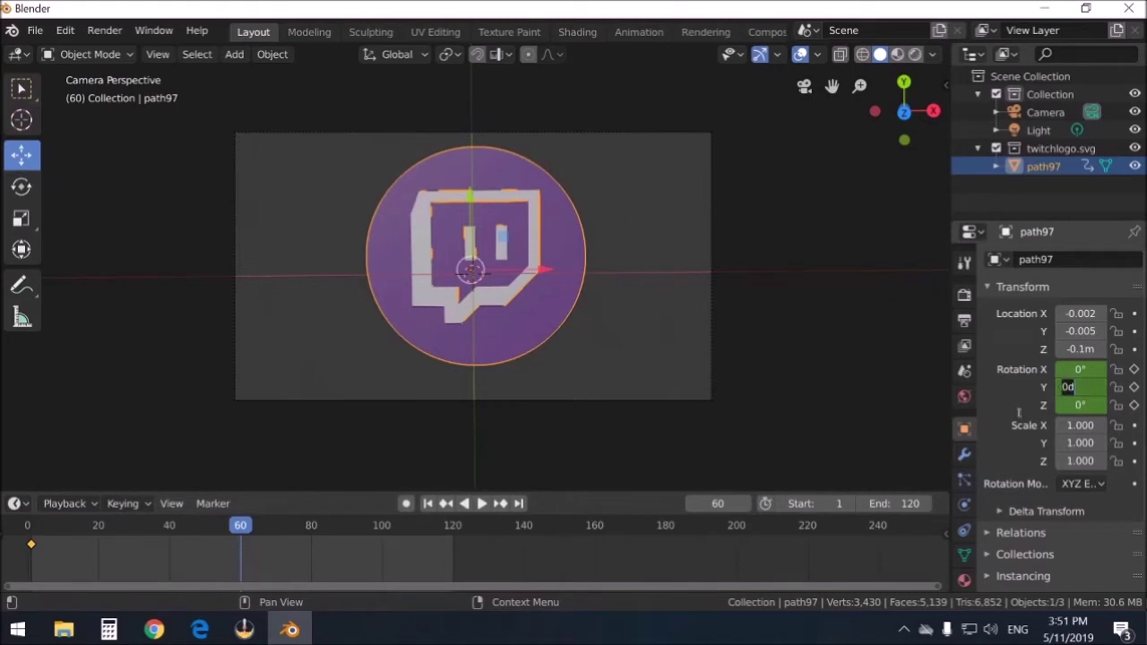
key(Return)
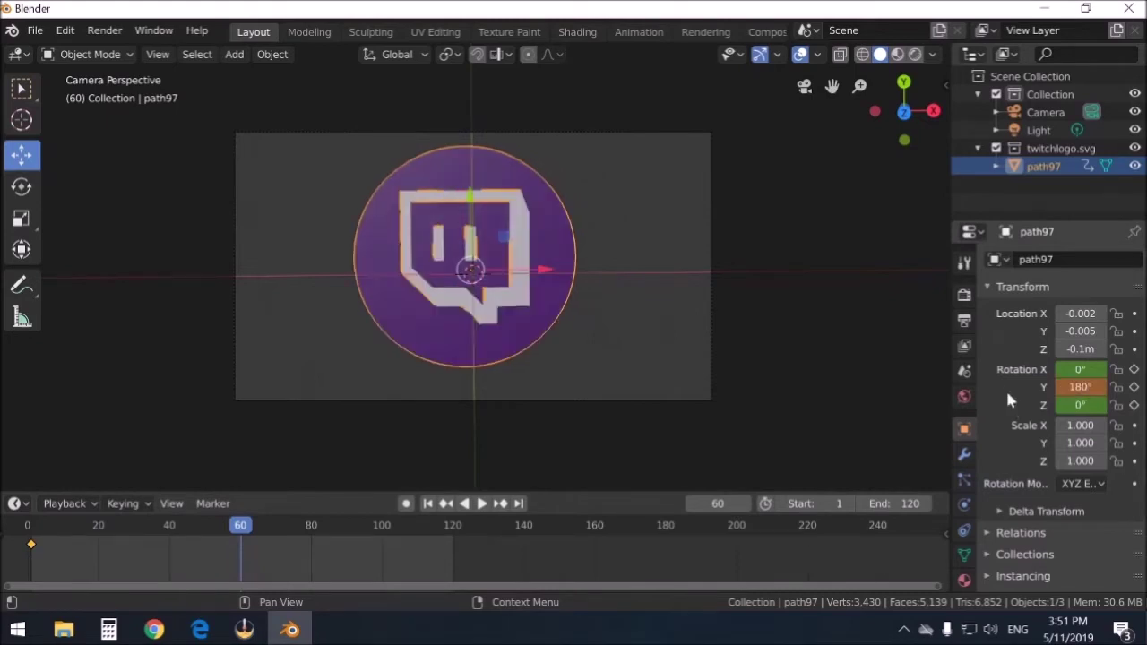
right_click(1078, 386)
click(1022, 332)
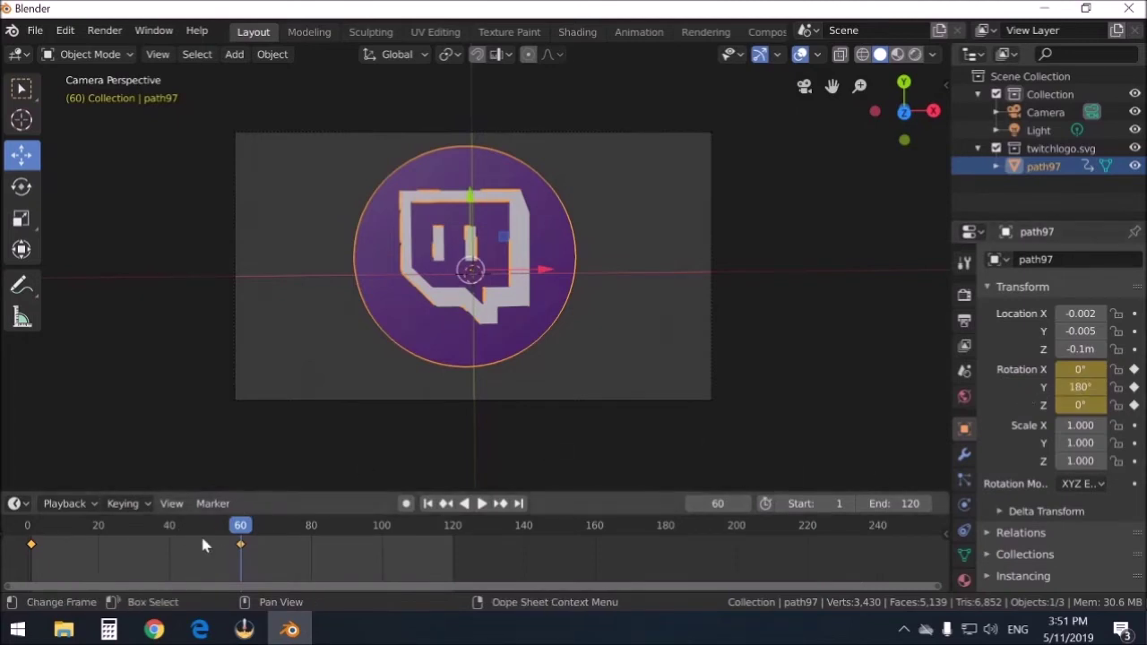
Keyframe Rotation Y at 359° on frame 120, then play the spin from frame 1
drag(246, 533, 411, 542)
key(space)
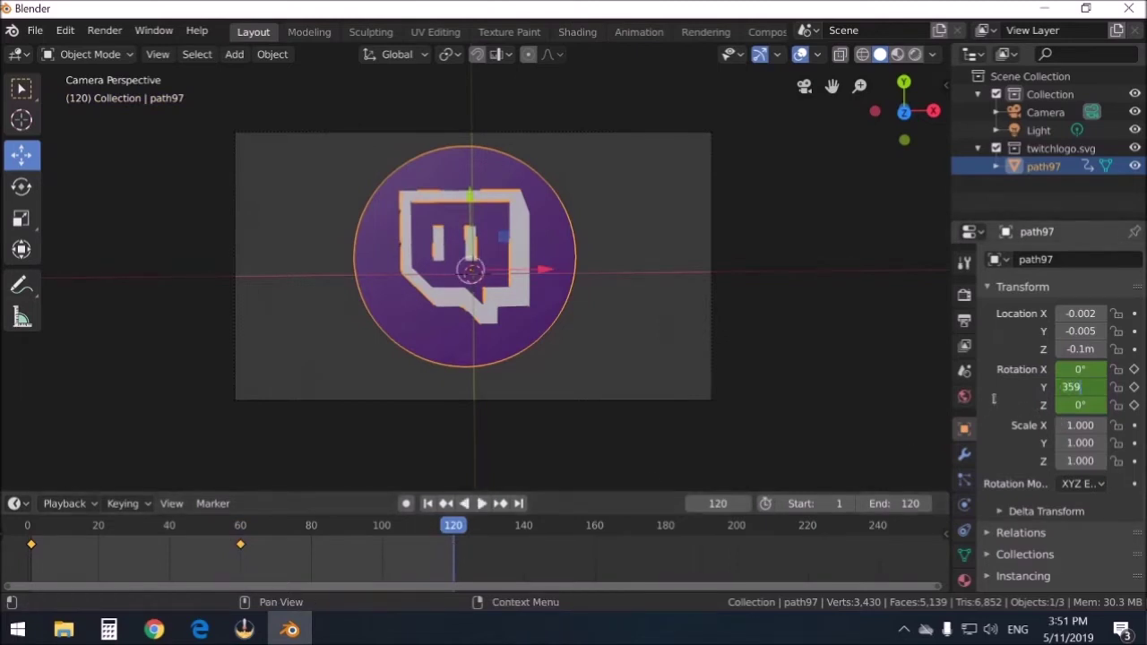
key(Return)
right_click(1076, 386)
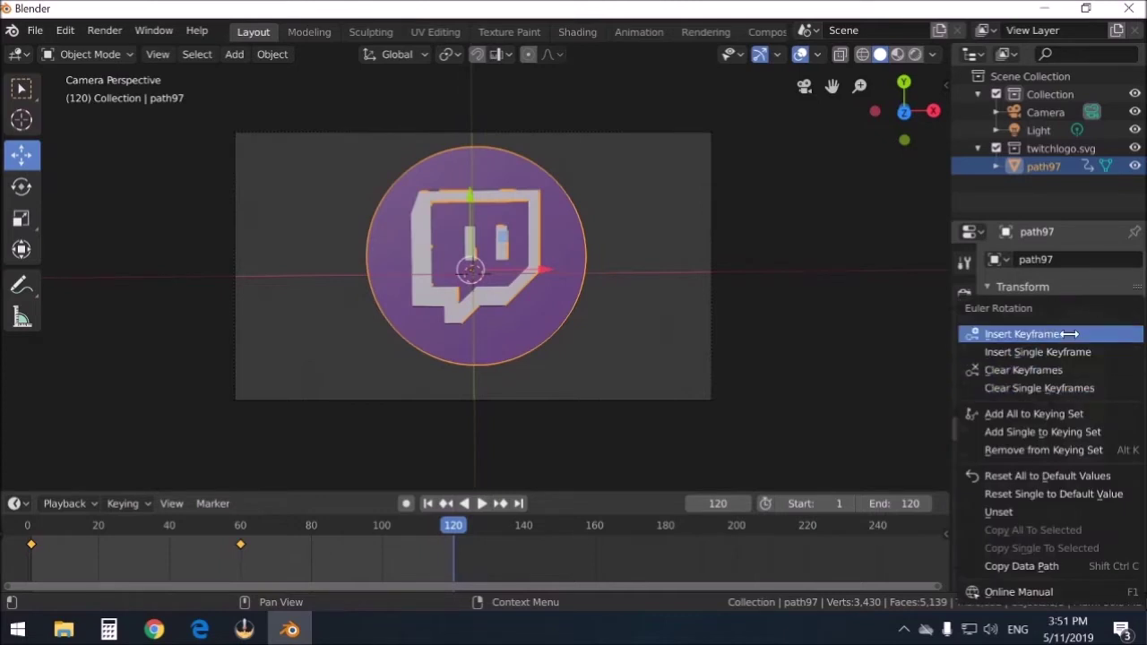
click(1069, 334)
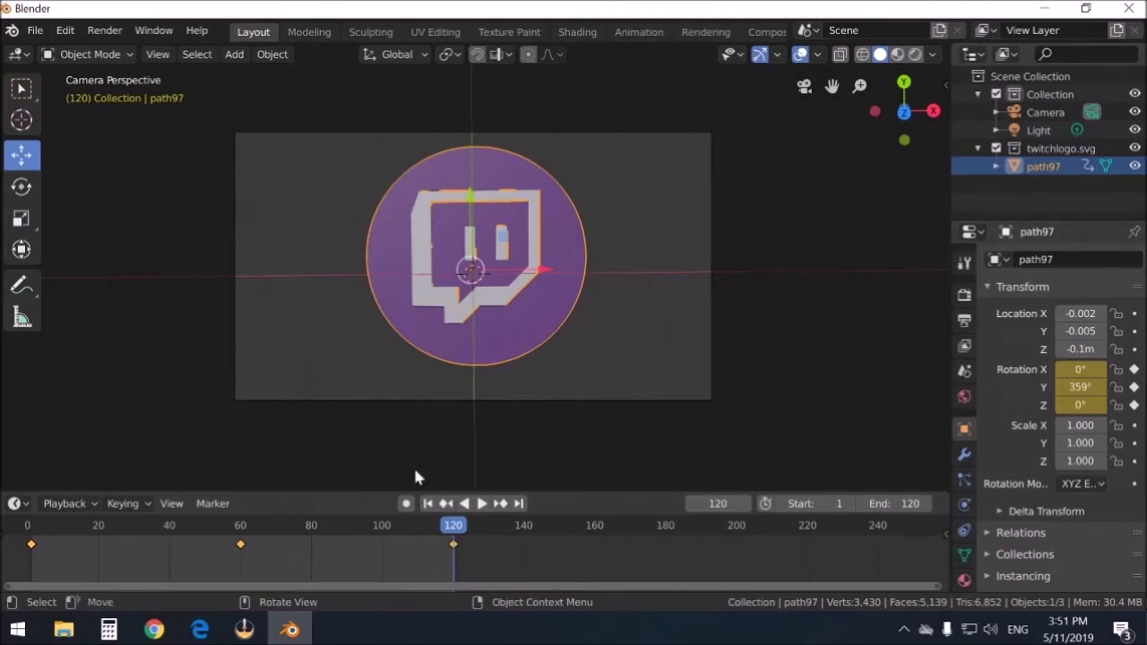
drag(452, 527, 36, 527)
key(space)
key(space)
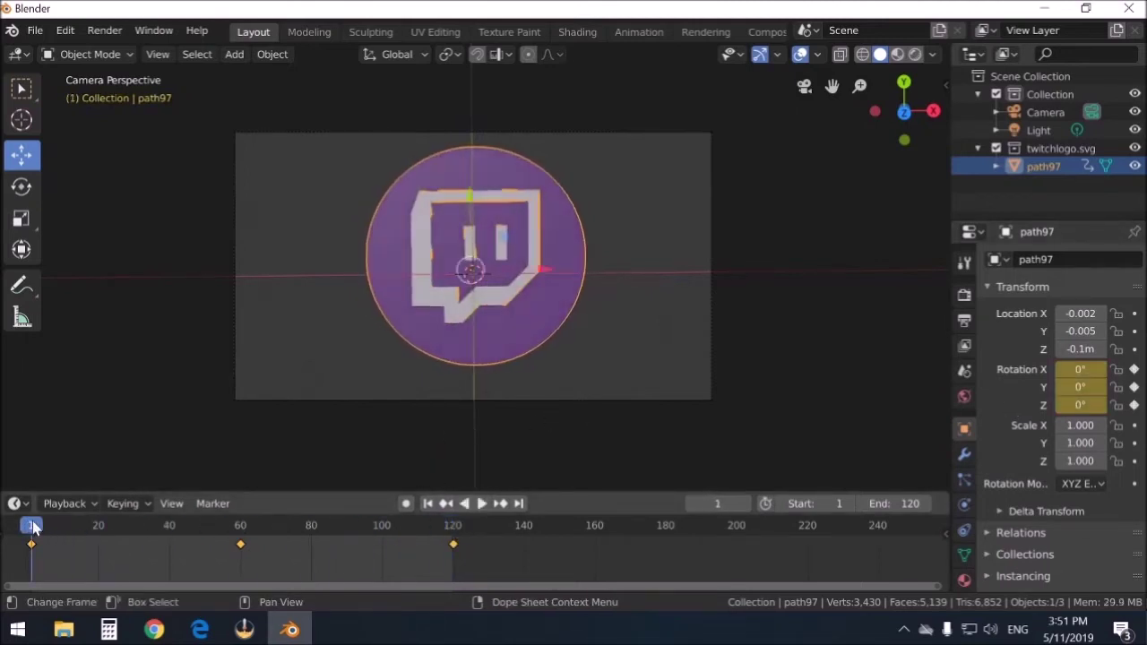
click(482, 504)
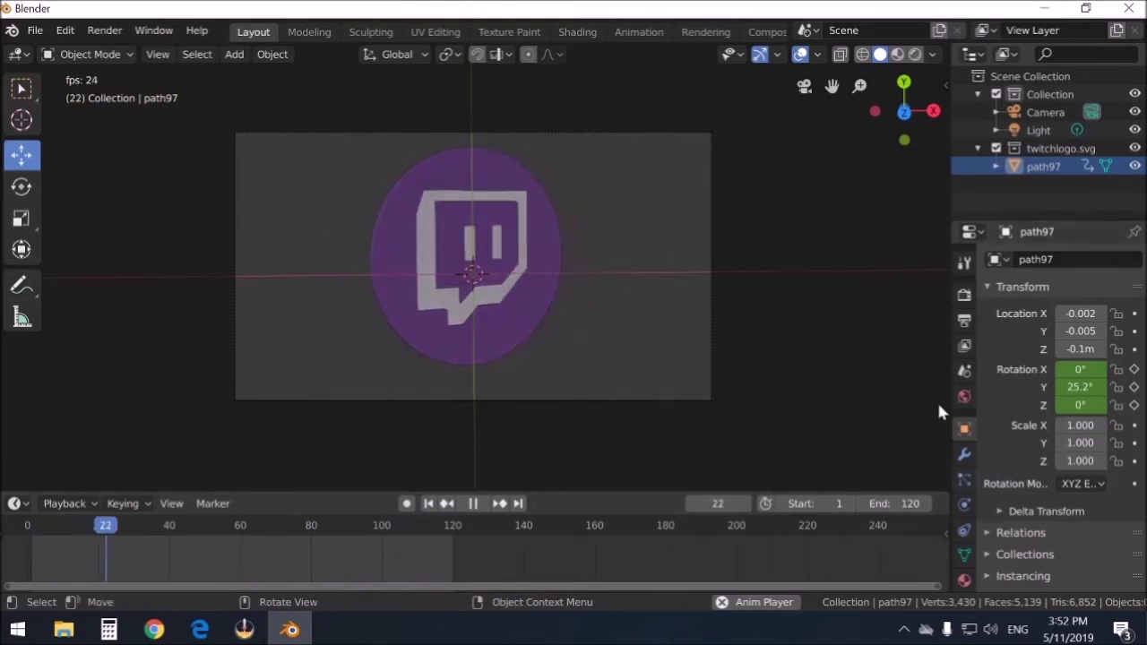
Try dark blue and violet world background colours, previewing in rendered shading
click(964, 397)
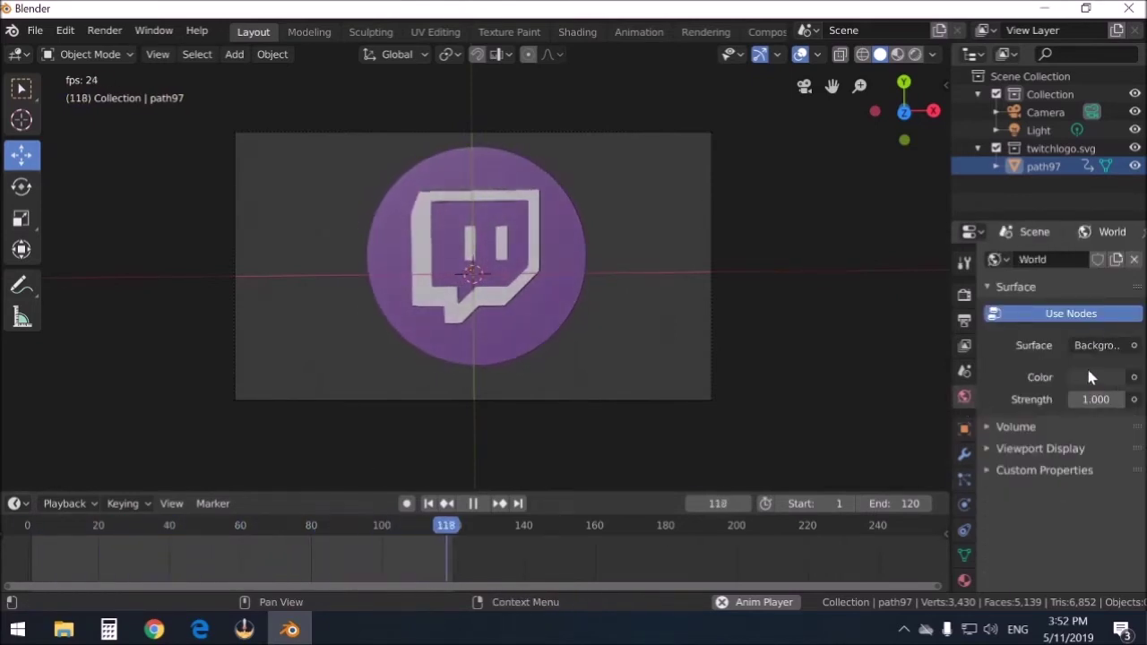
click(1134, 377)
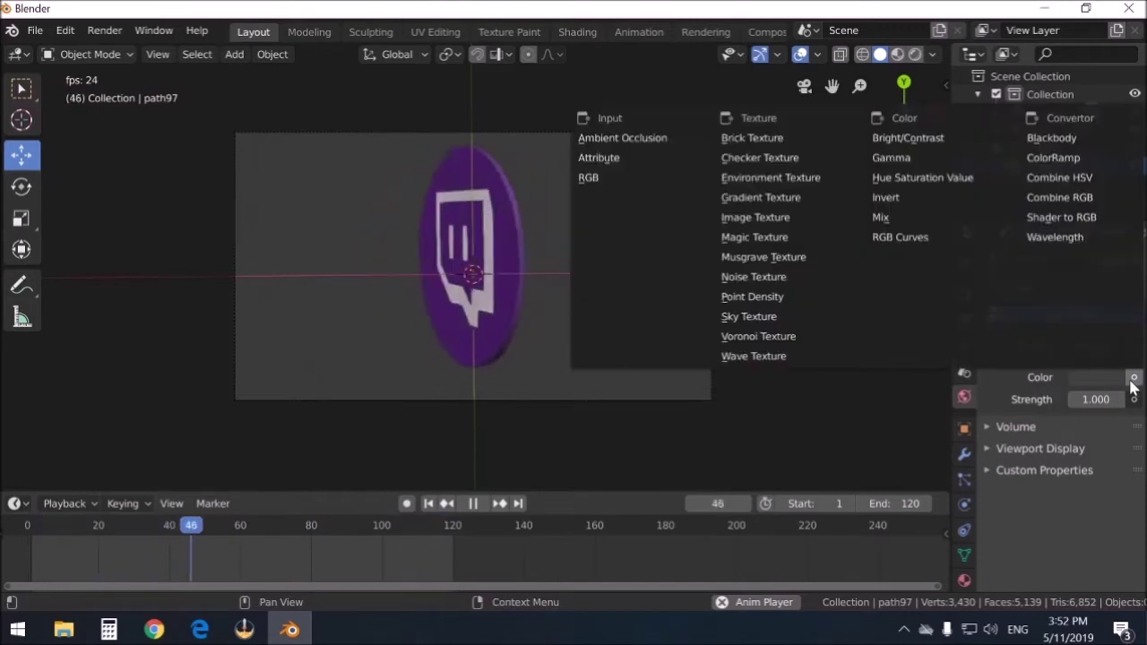
key(Escape)
click(1095, 377)
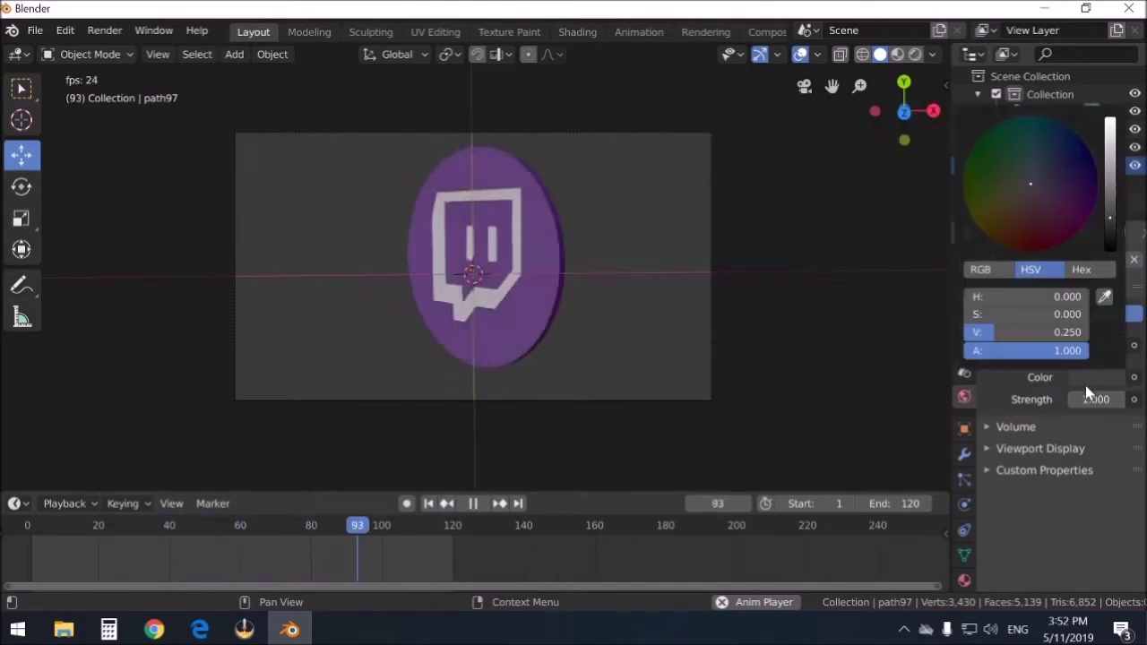
click(1070, 145)
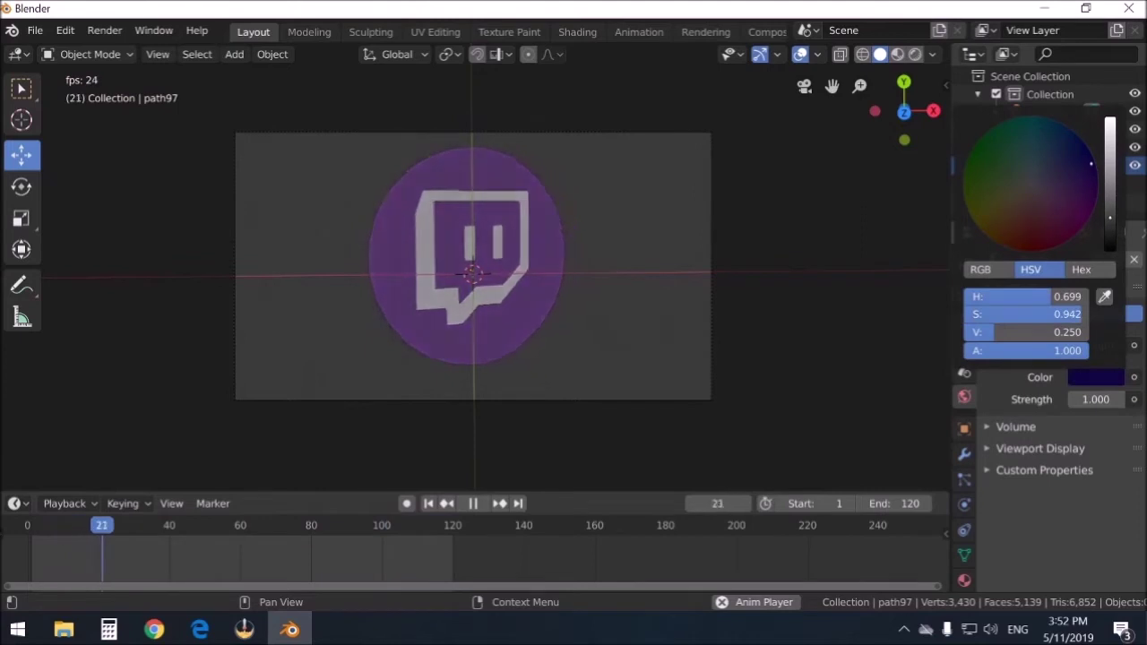
click(1072, 167)
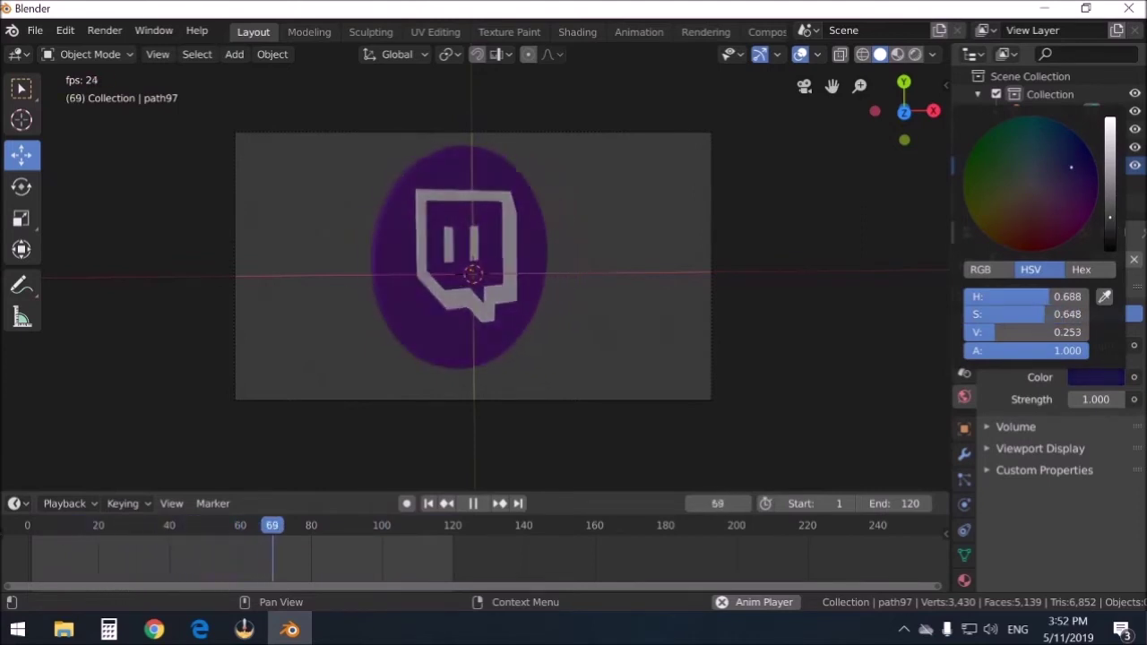
scroll(1080, 169, up, 6)
click(1082, 175)
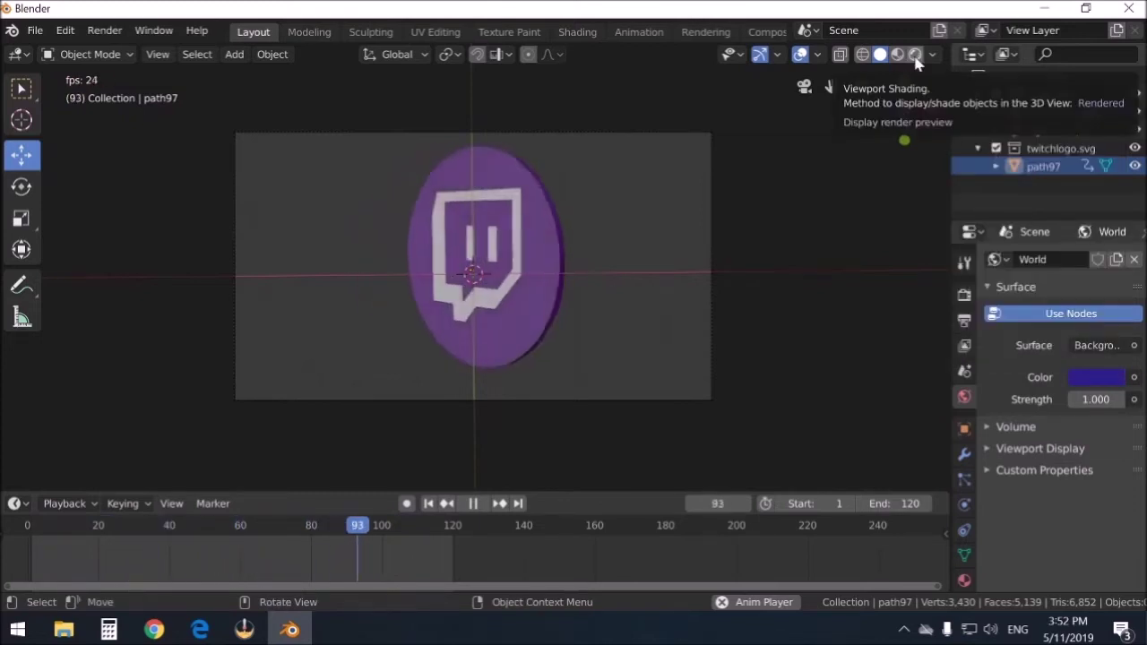
click(915, 55)
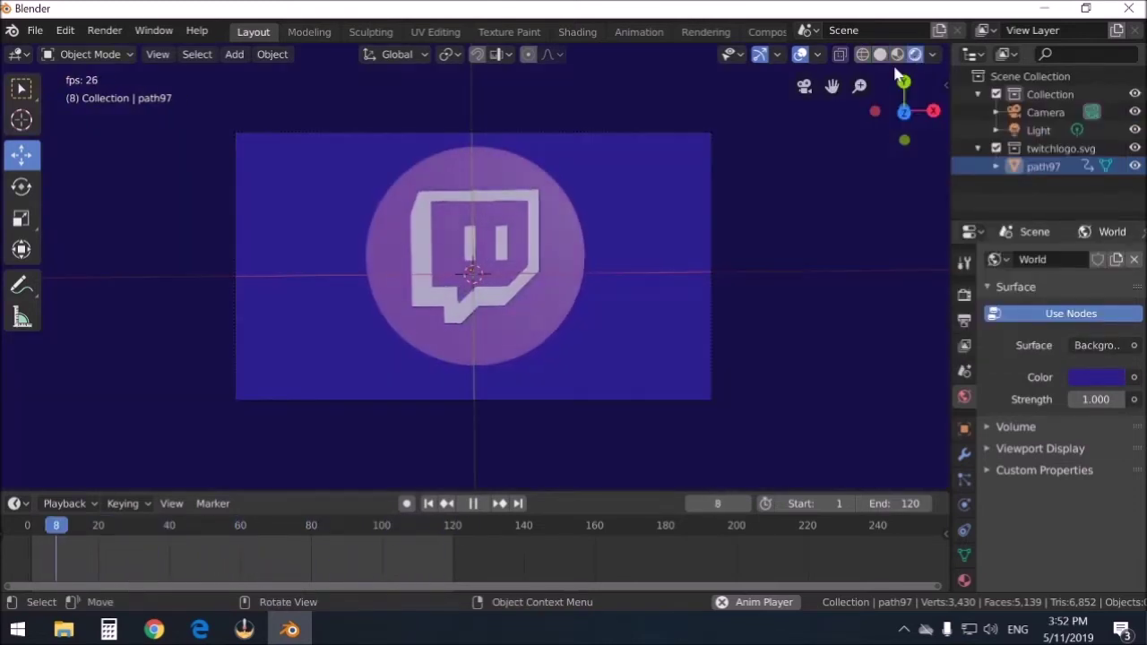
Change the world colour to magenta, then drag its Value to 0 for pure black
click(1100, 377)
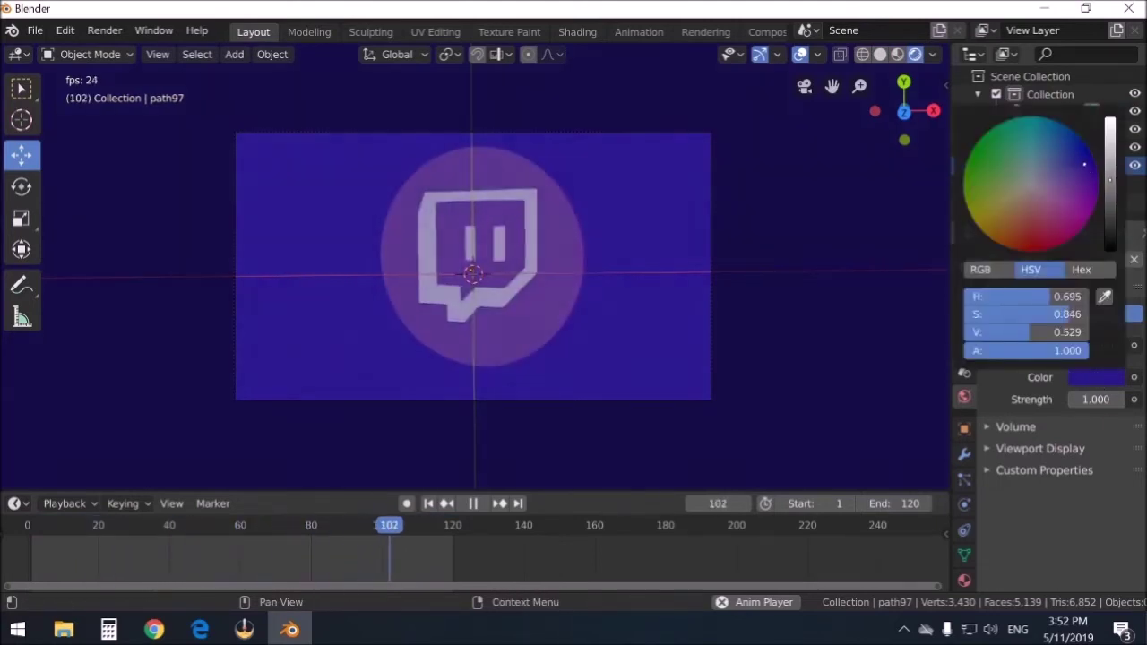
drag(1082, 172, 1094, 209)
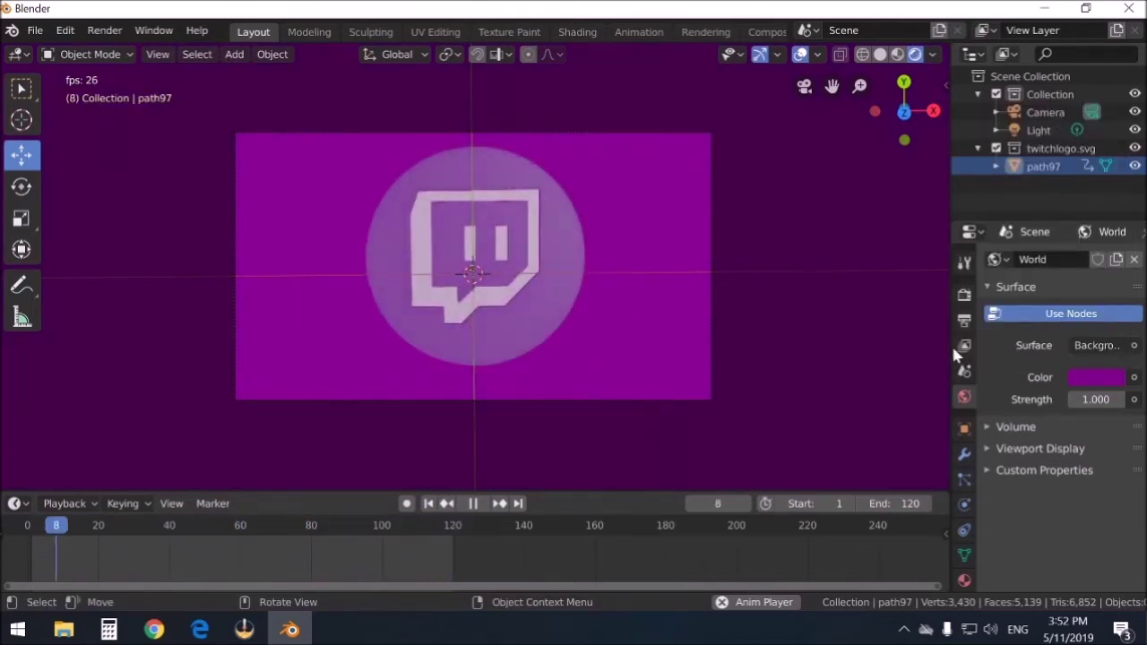
click(1099, 378)
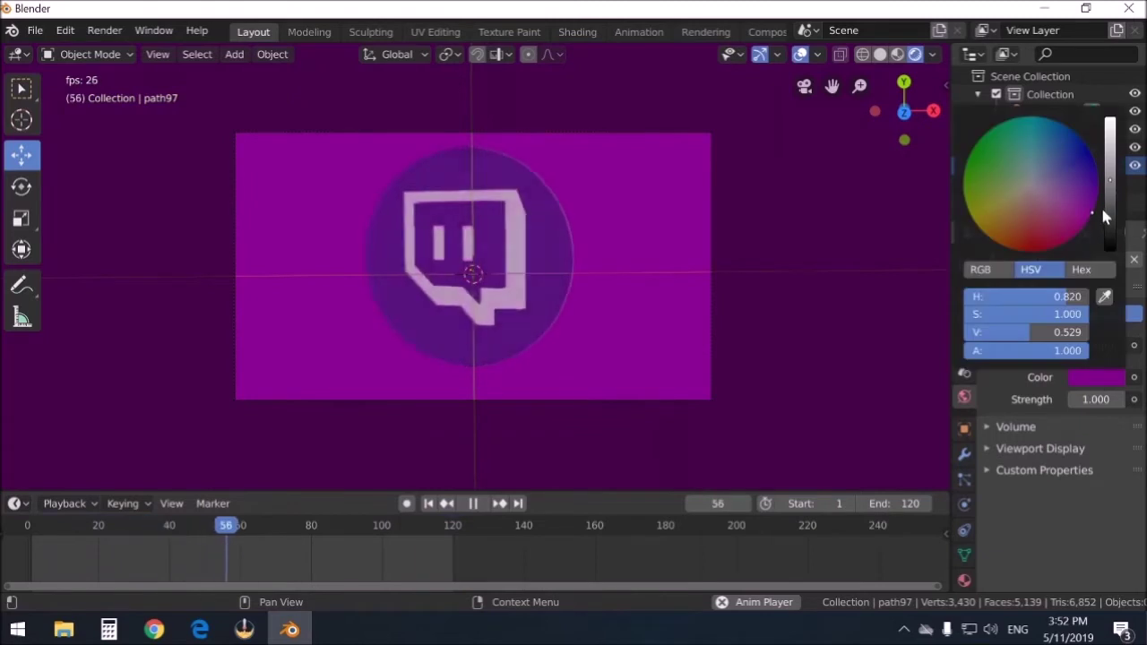
drag(1110, 179, 1110, 250)
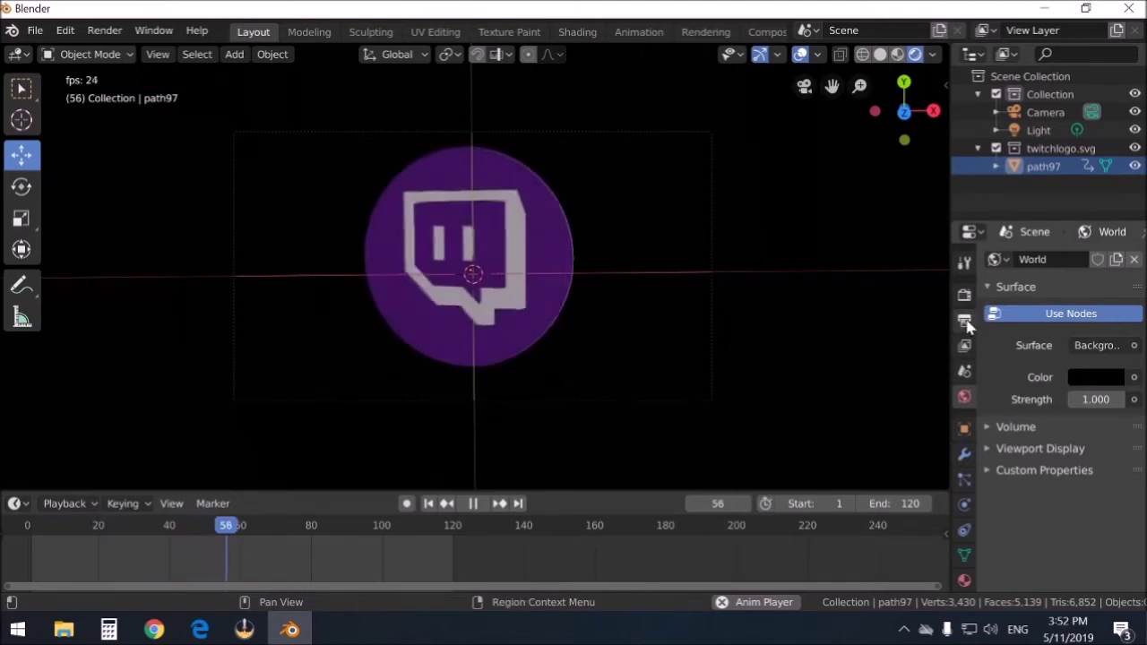
click(965, 321)
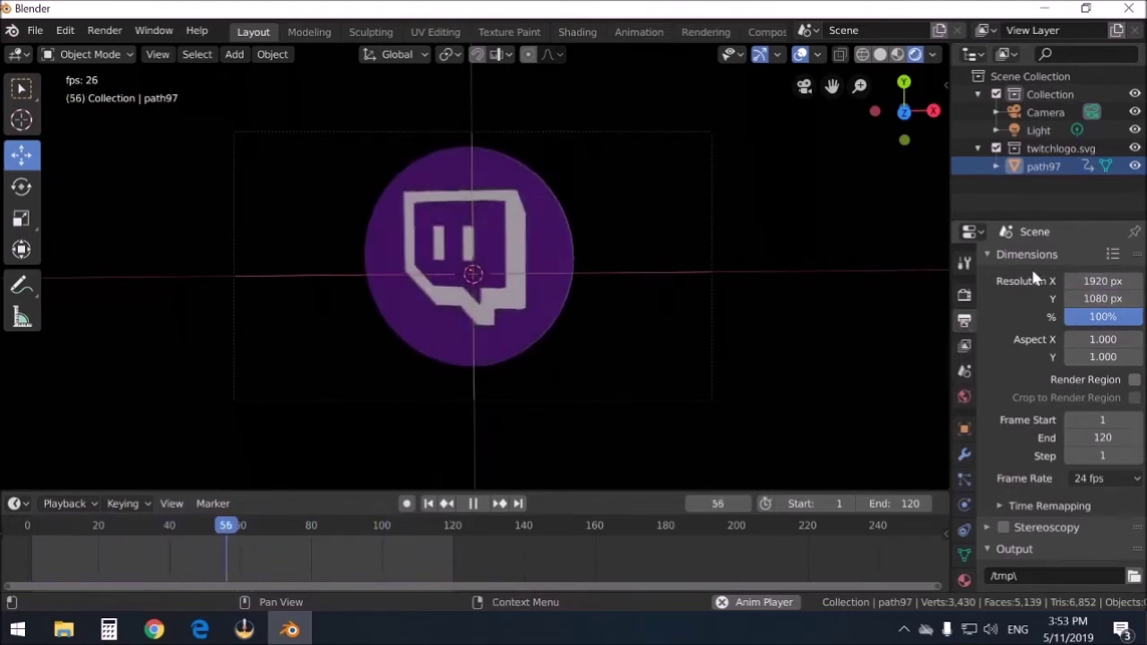
Point the render output path to the Desktop with the file name twitchvideospinny
scroll(1020, 304, down, 5)
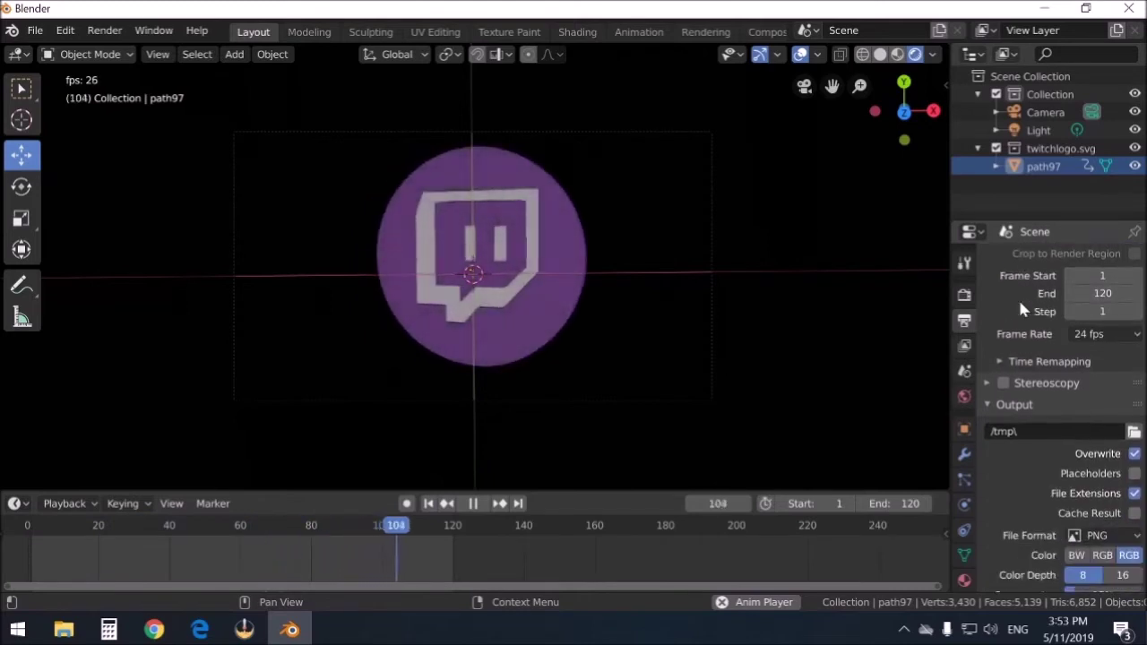
click(1134, 407)
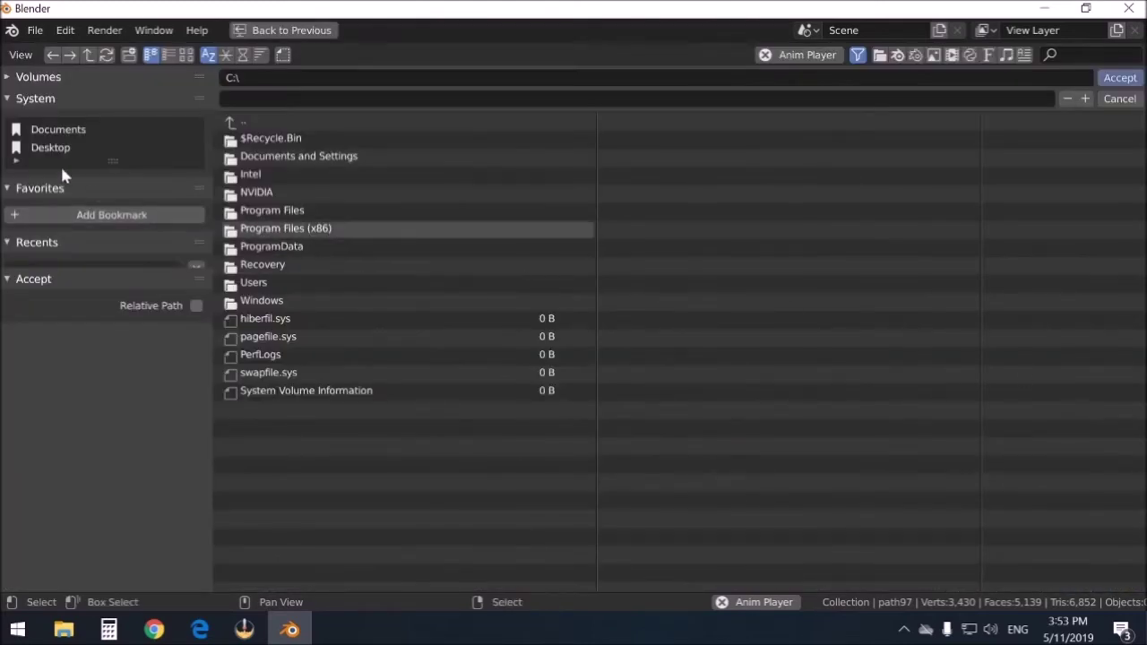
click(32, 149)
click(259, 98)
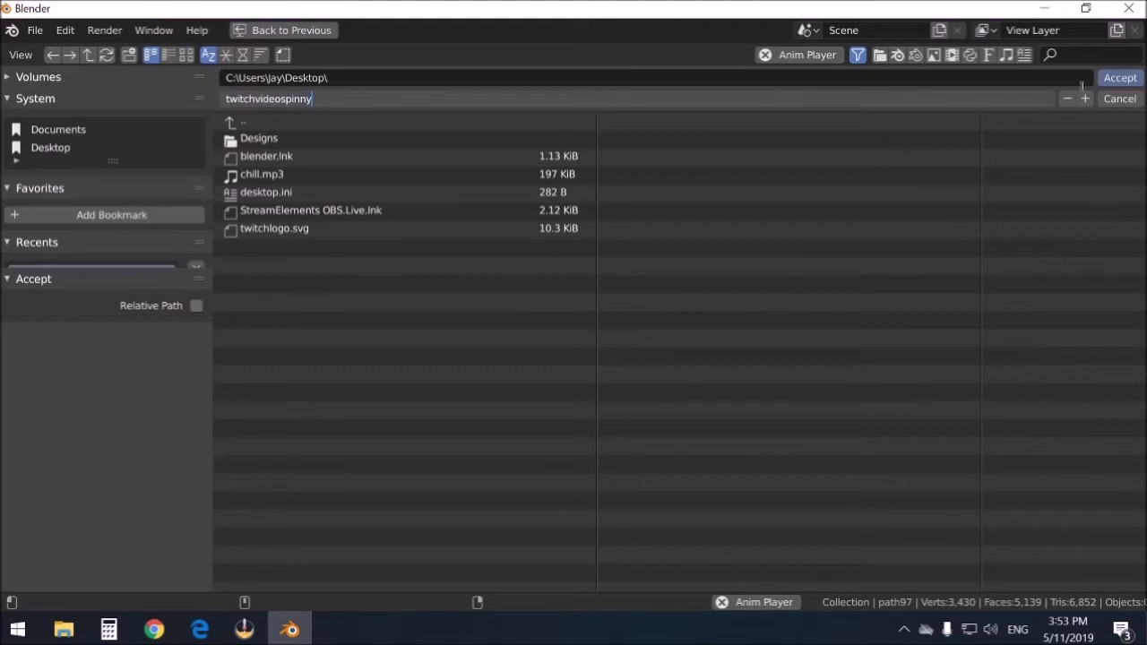
click(1112, 80)
click(1118, 81)
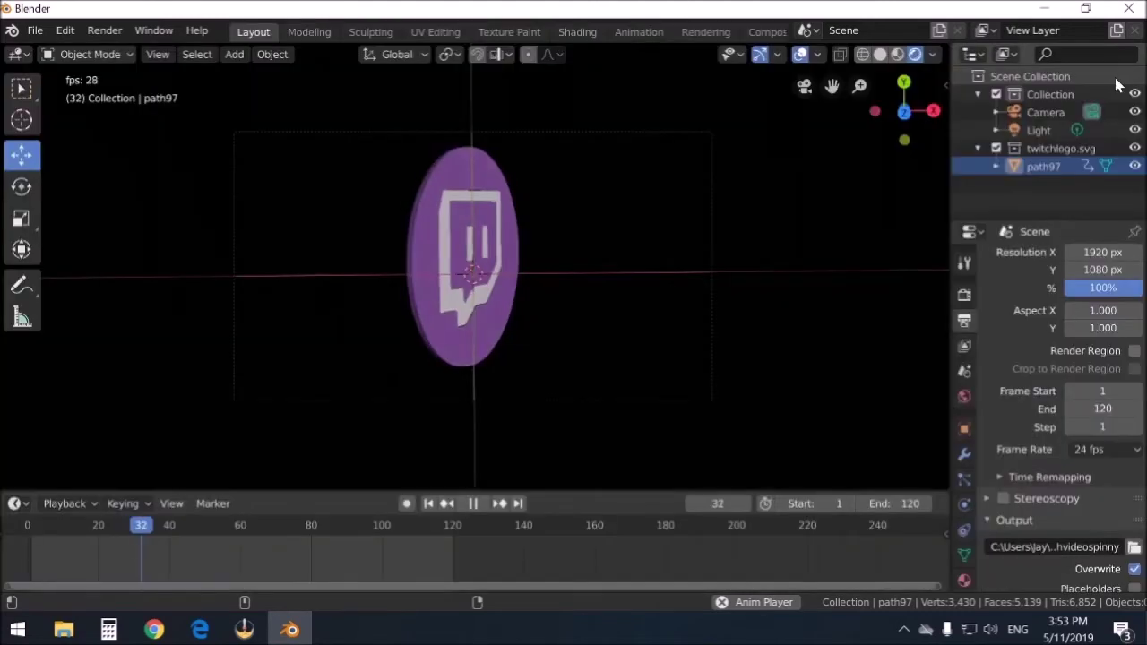
Change the output File Format to FFmpeg video, briefly trying AVI Raw first
scroll(1000, 417, down, 2)
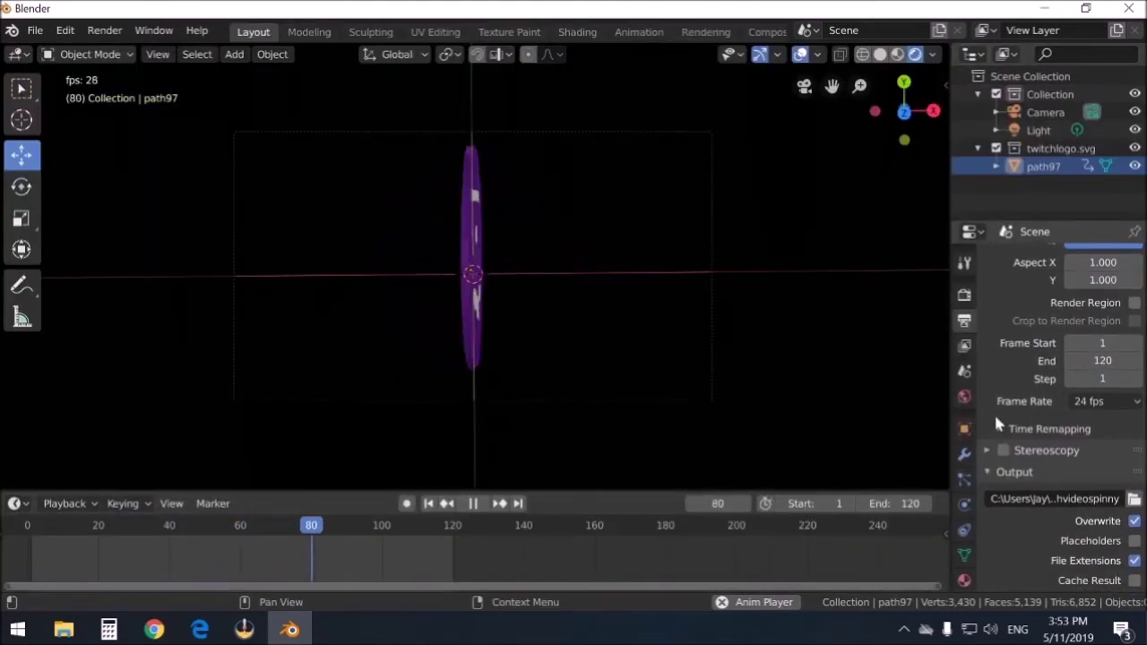
scroll(1066, 426, down, 2)
scroll(1071, 430, down, 3)
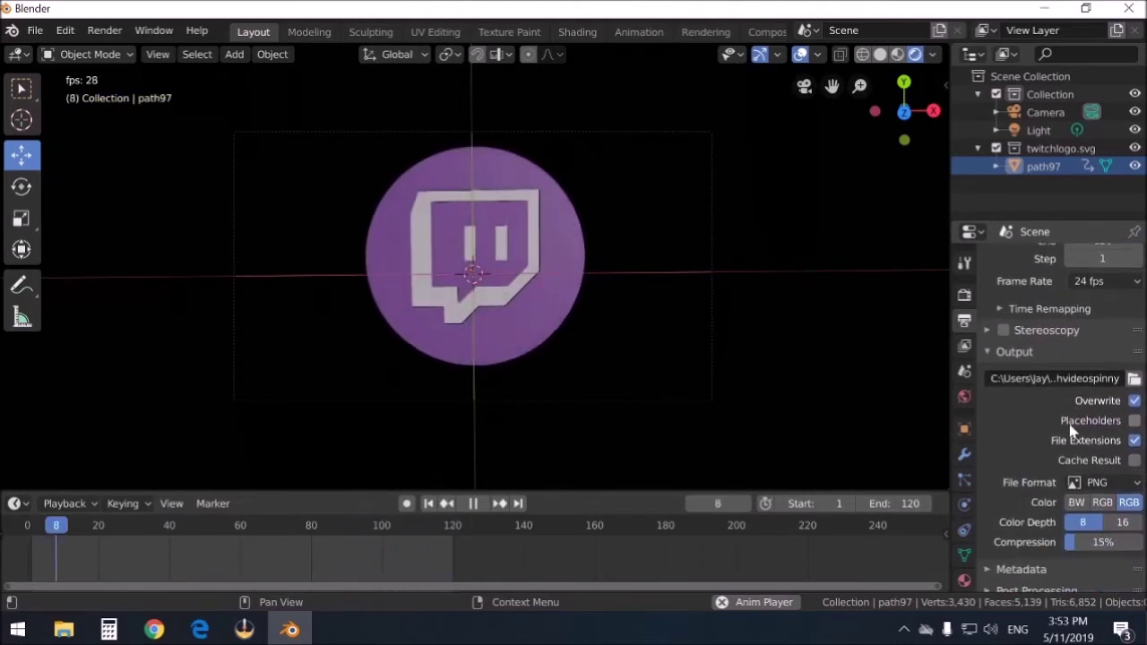
scroll(1016, 417, down, 1)
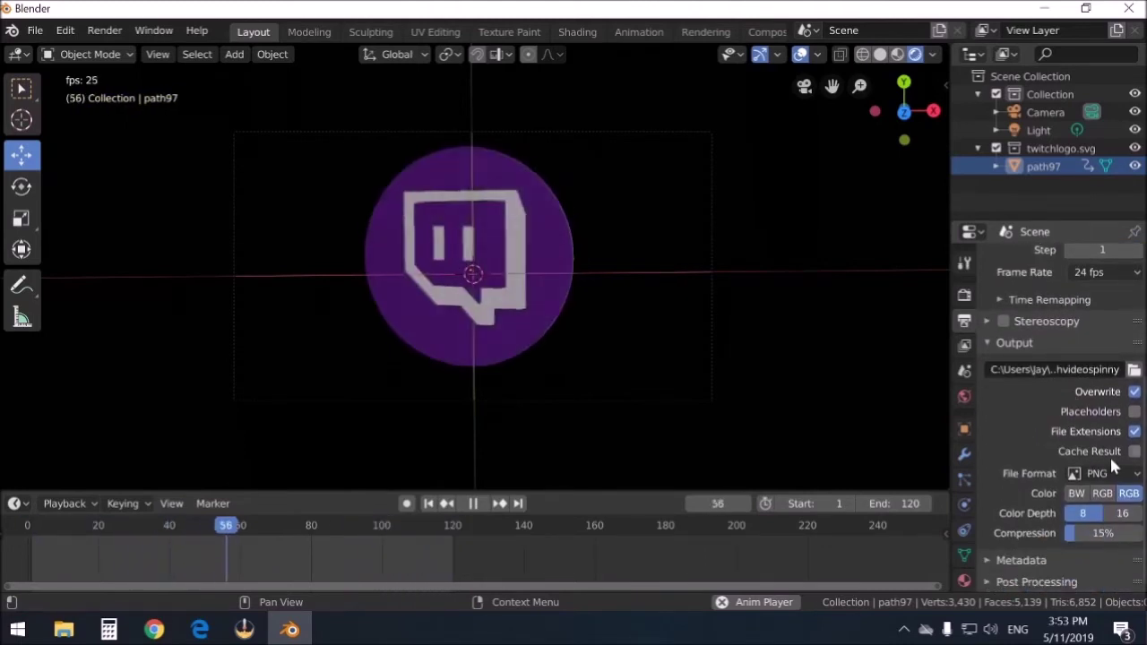
click(1107, 474)
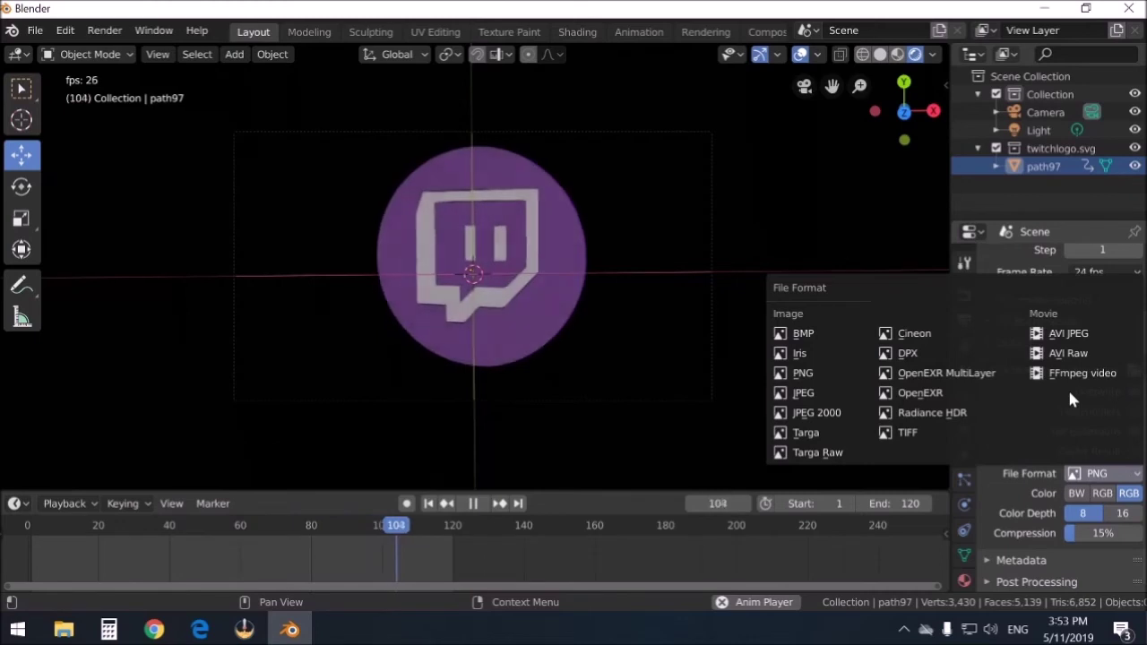
click(1072, 355)
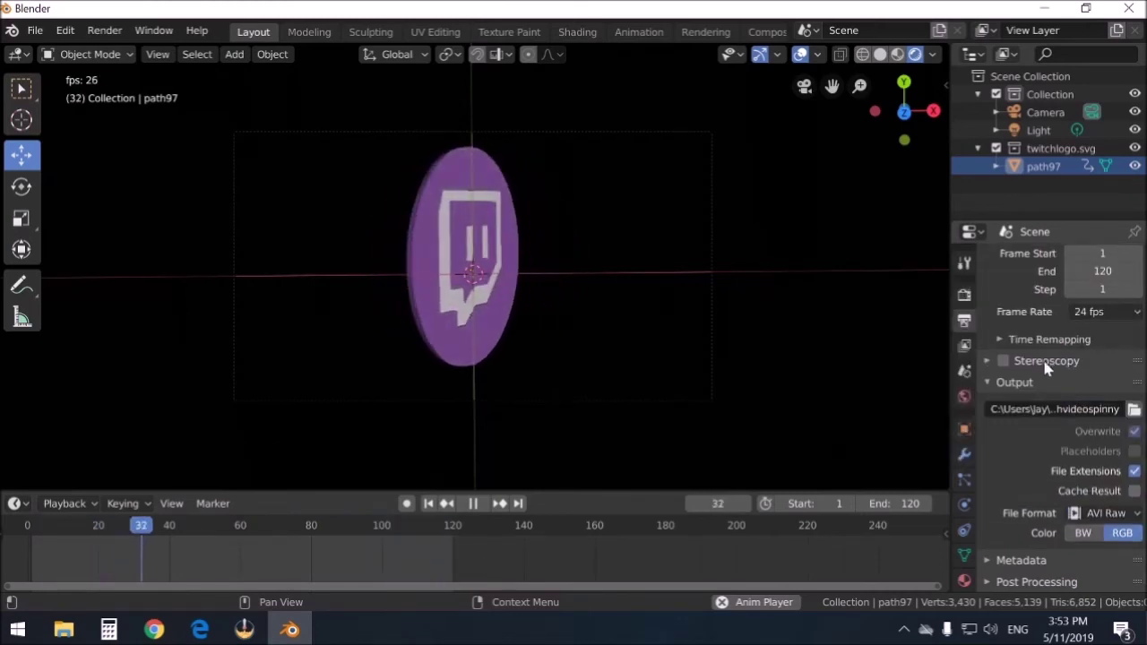
click(1107, 513)
click(1080, 410)
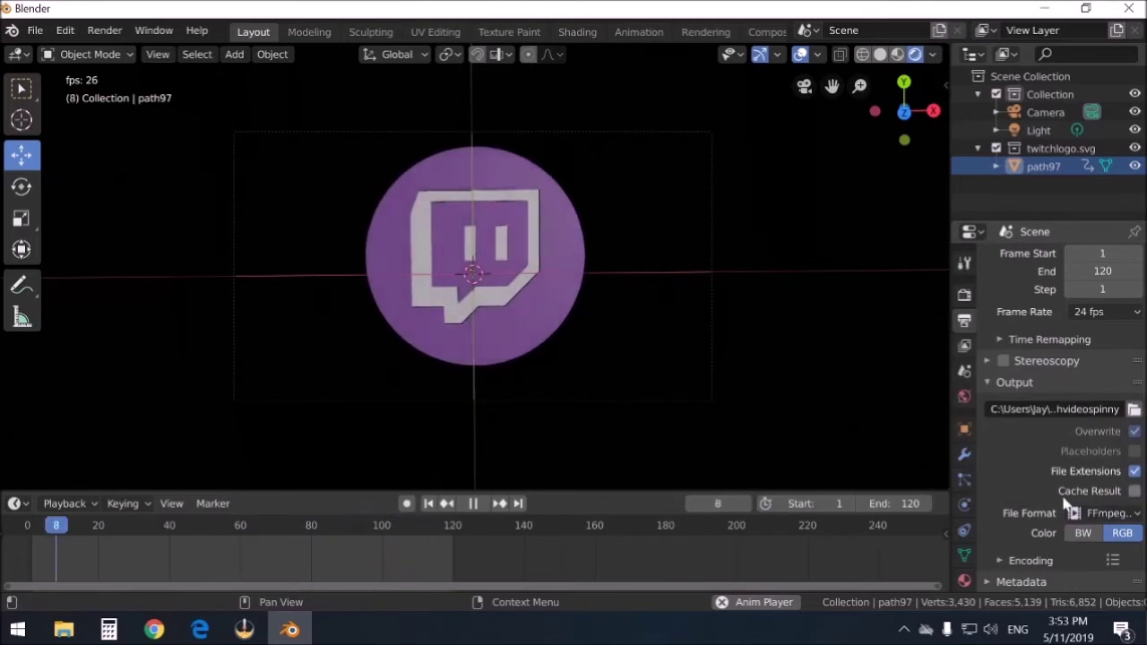
Set Encoding to a Matroska container with H.264 video and No Audio
scroll(1023, 454, down, 1)
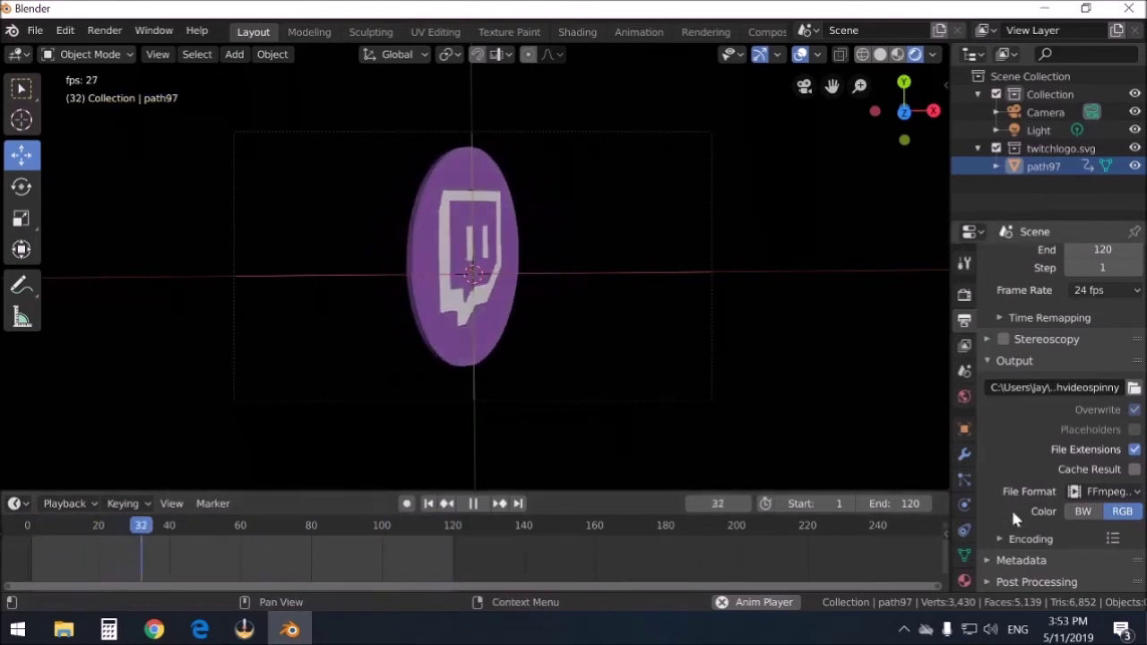
click(1002, 541)
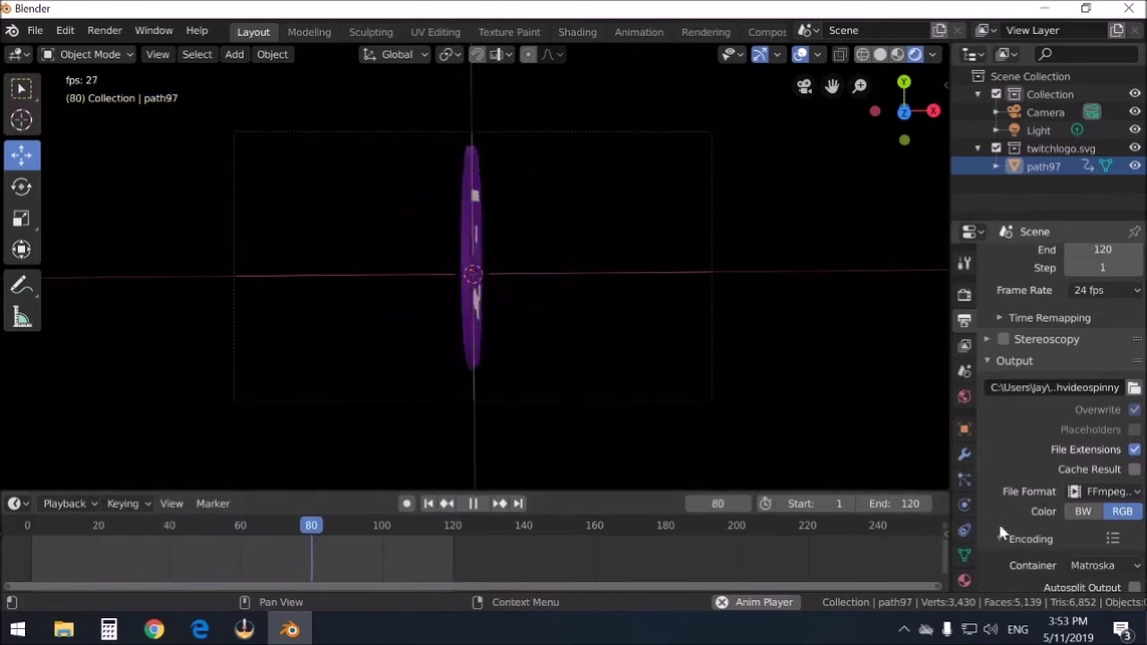
scroll(1020, 504, down, 4)
scroll(1112, 529, down, 2)
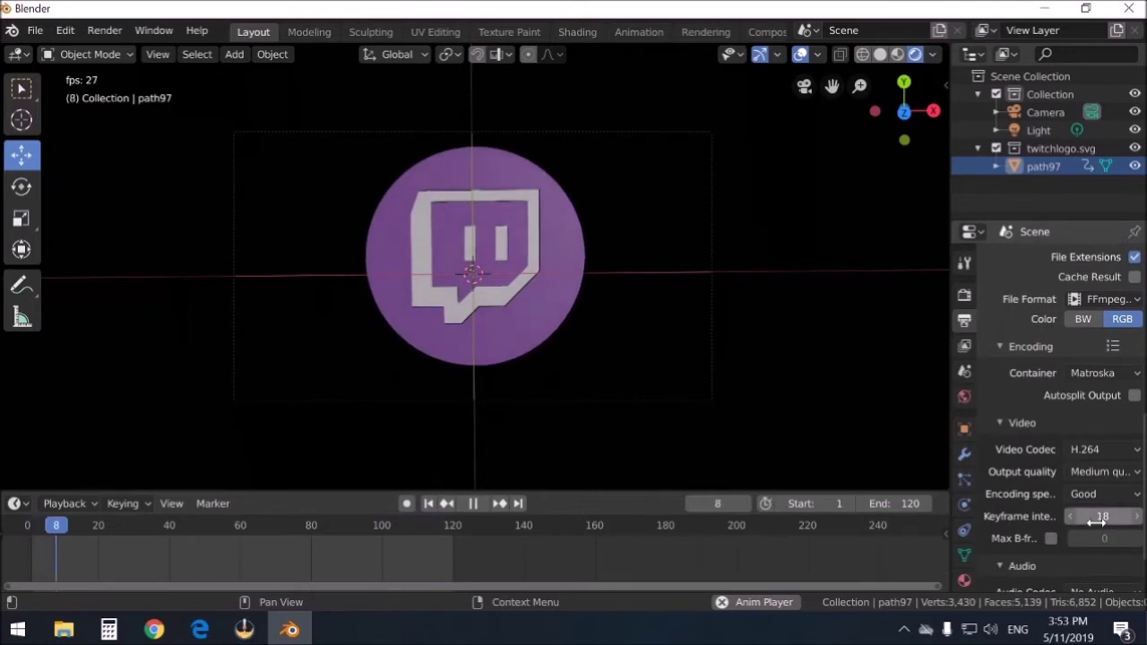
click(1001, 422)
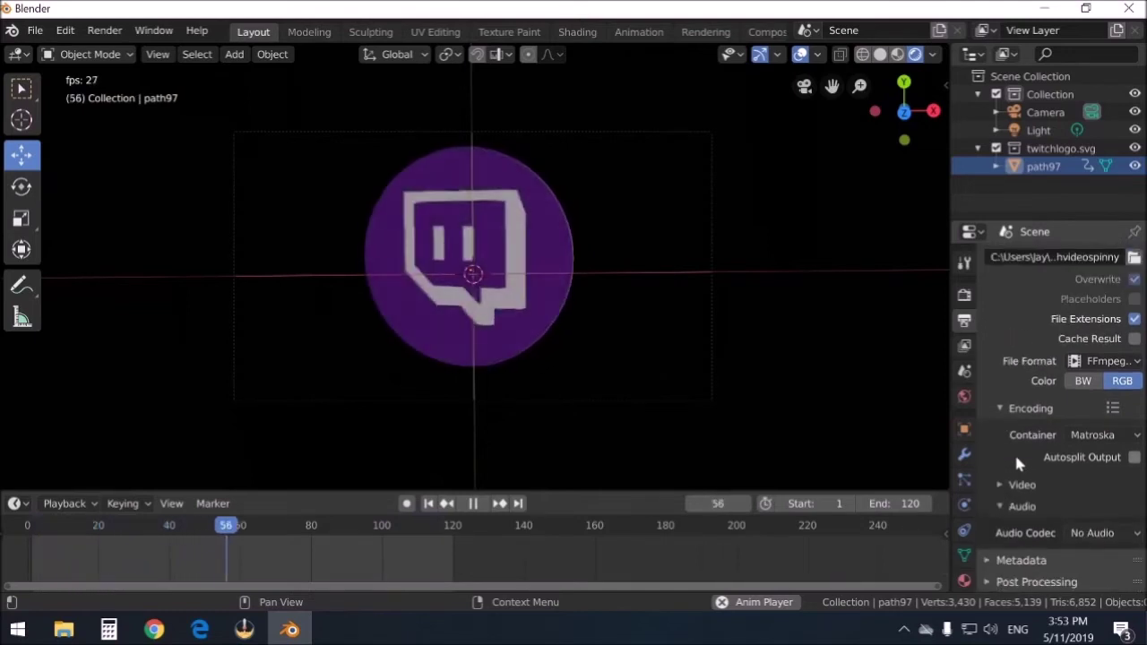
click(1003, 507)
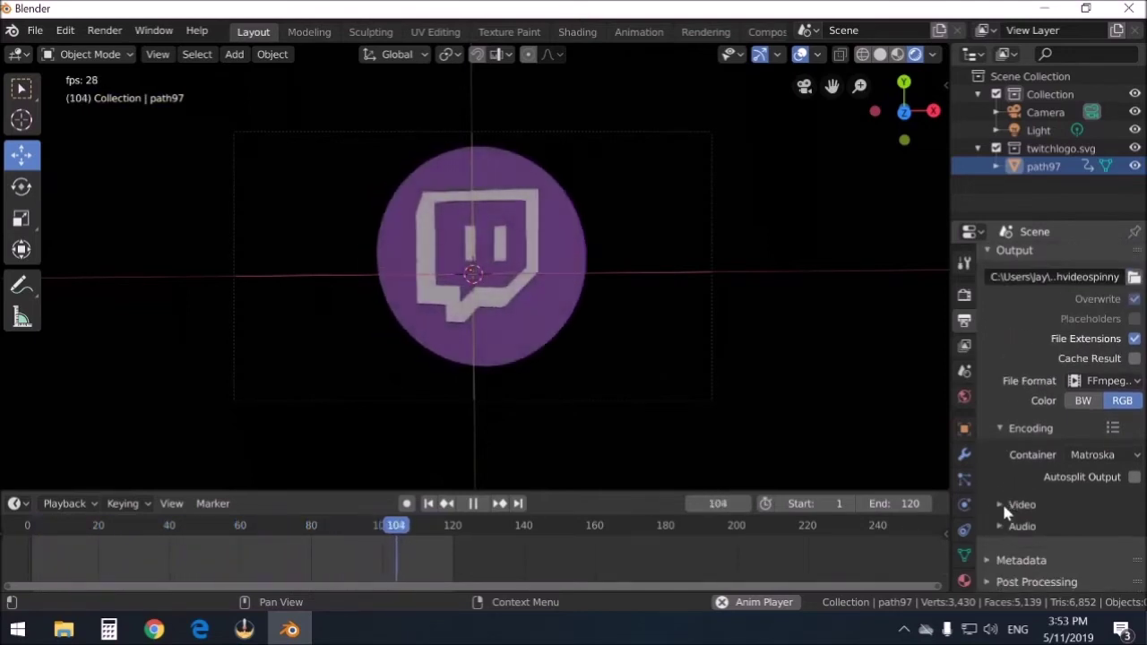
click(998, 509)
scroll(999, 509, down, 4)
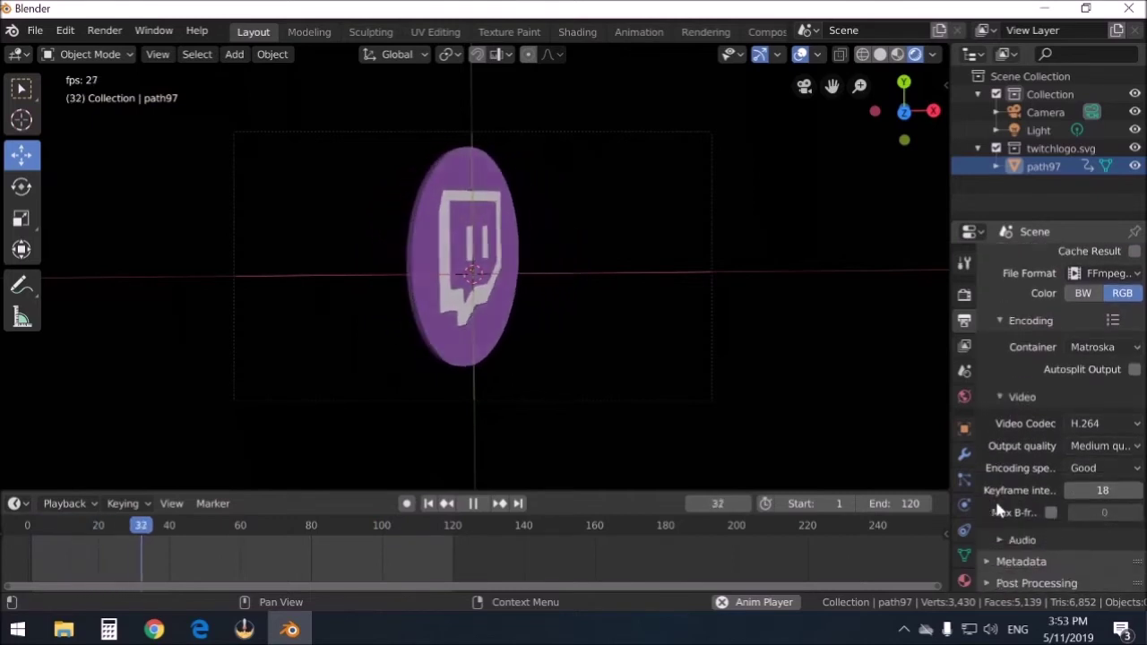
scroll(1004, 472, down, 1)
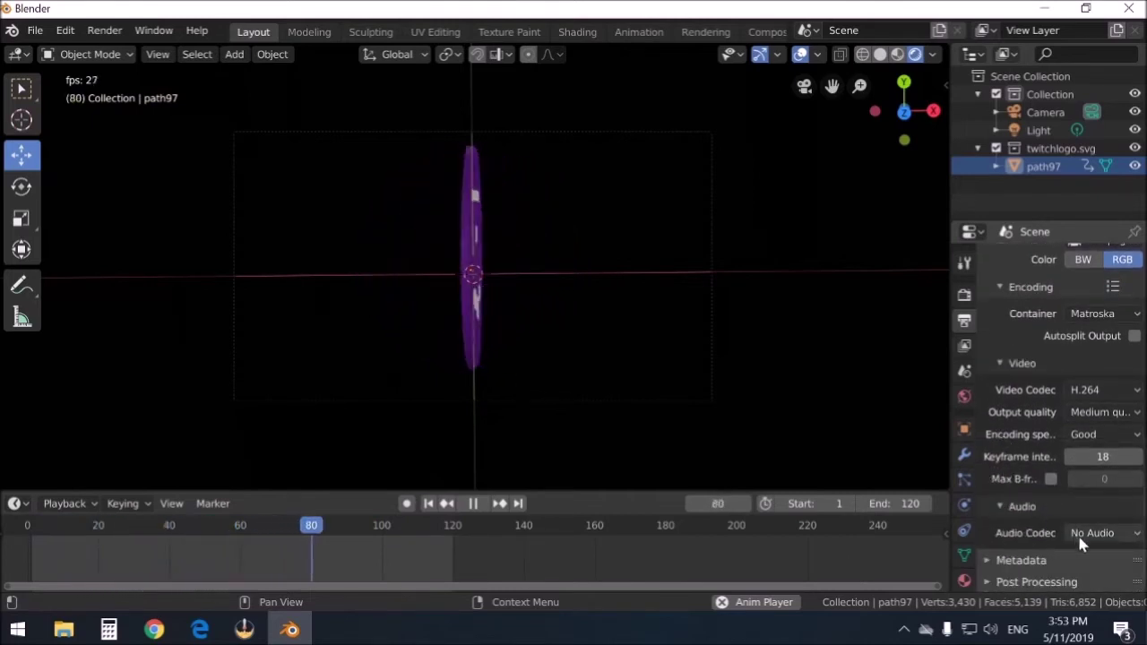
click(1104, 534)
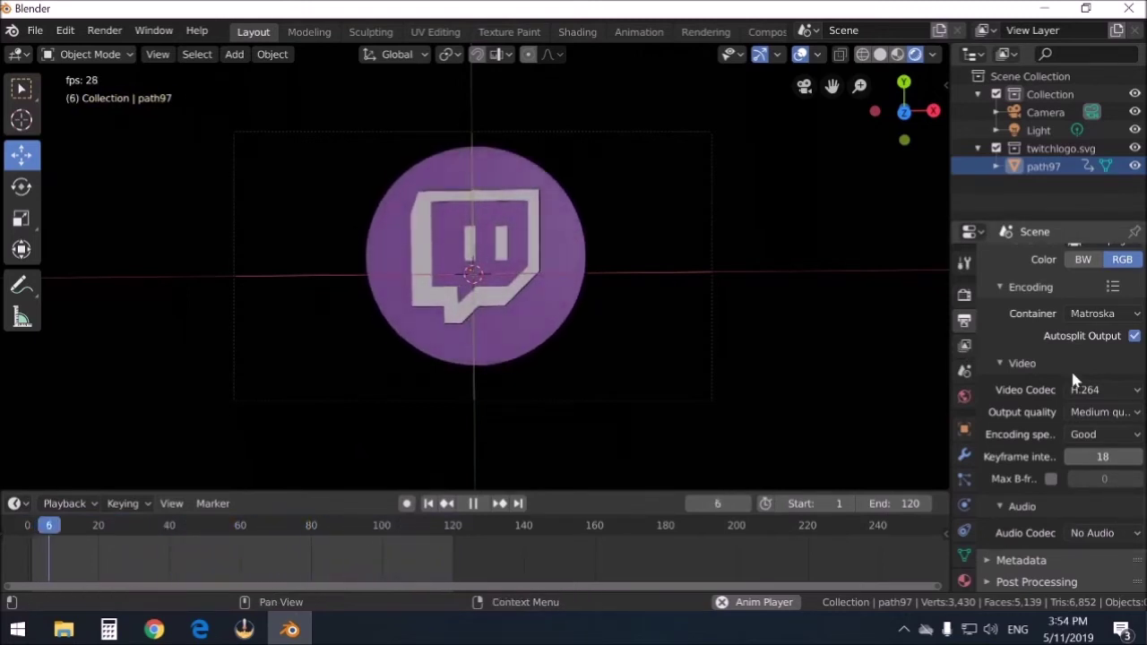
scroll(1086, 383, up, 10)
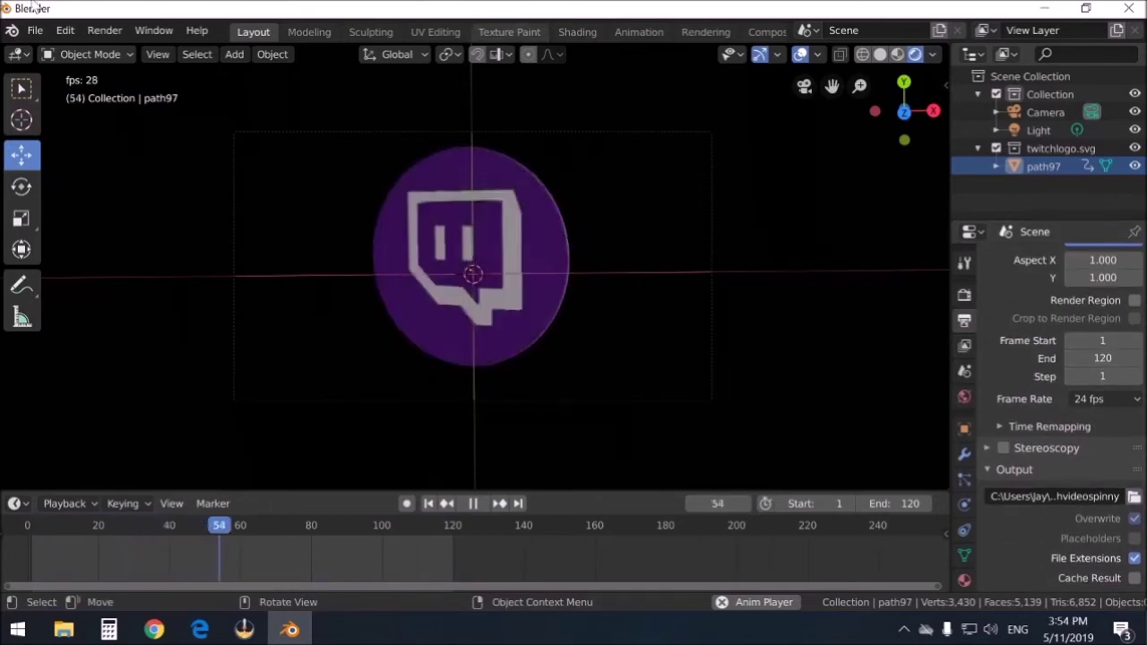
Run Render Animation to render all 120 frames of the spinning logo to video
click(104, 31)
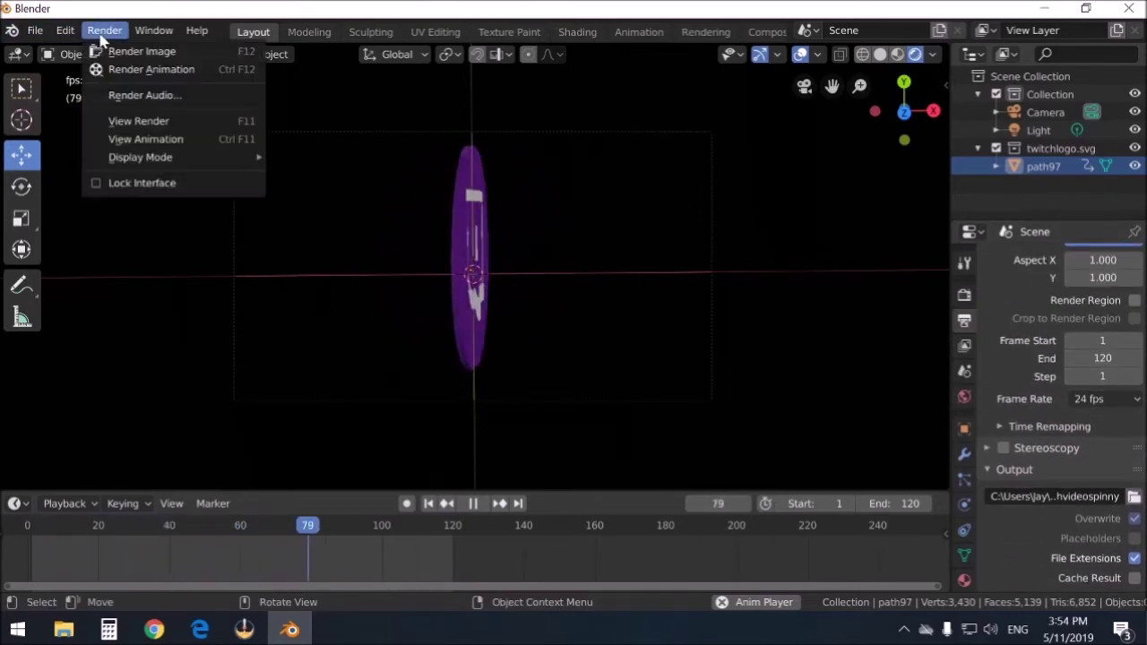
click(142, 81)
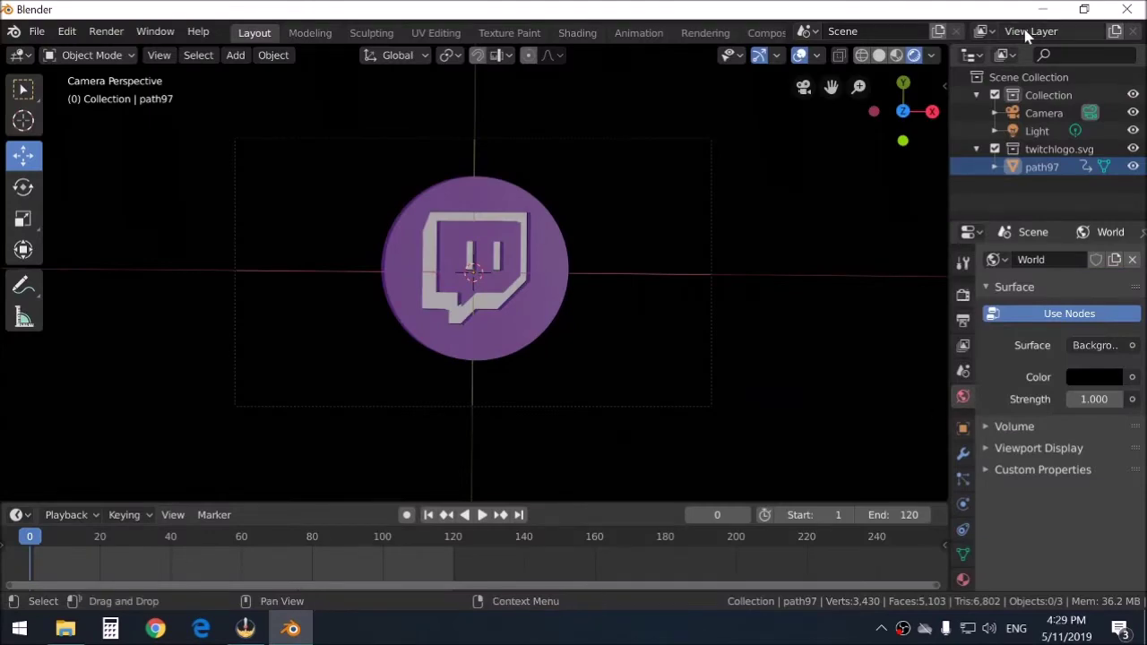
Play the twitchvideospinny video from the desktop in Movies & TV, then close it and return to Blender
click(1043, 9)
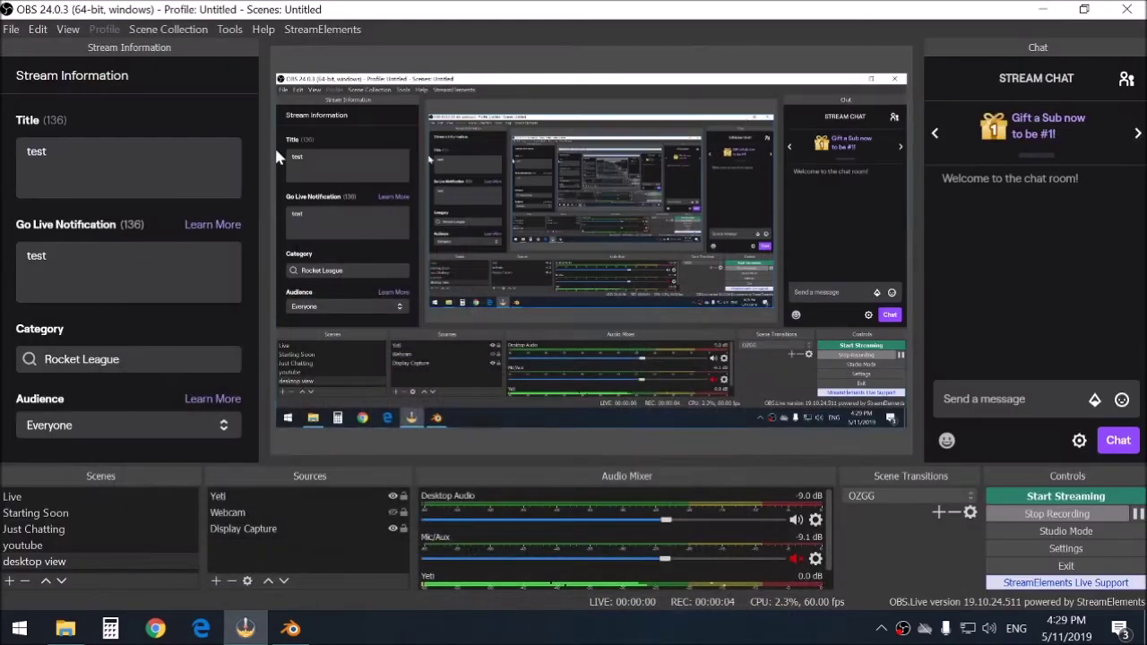
click(1043, 9)
double_click(176, 140)
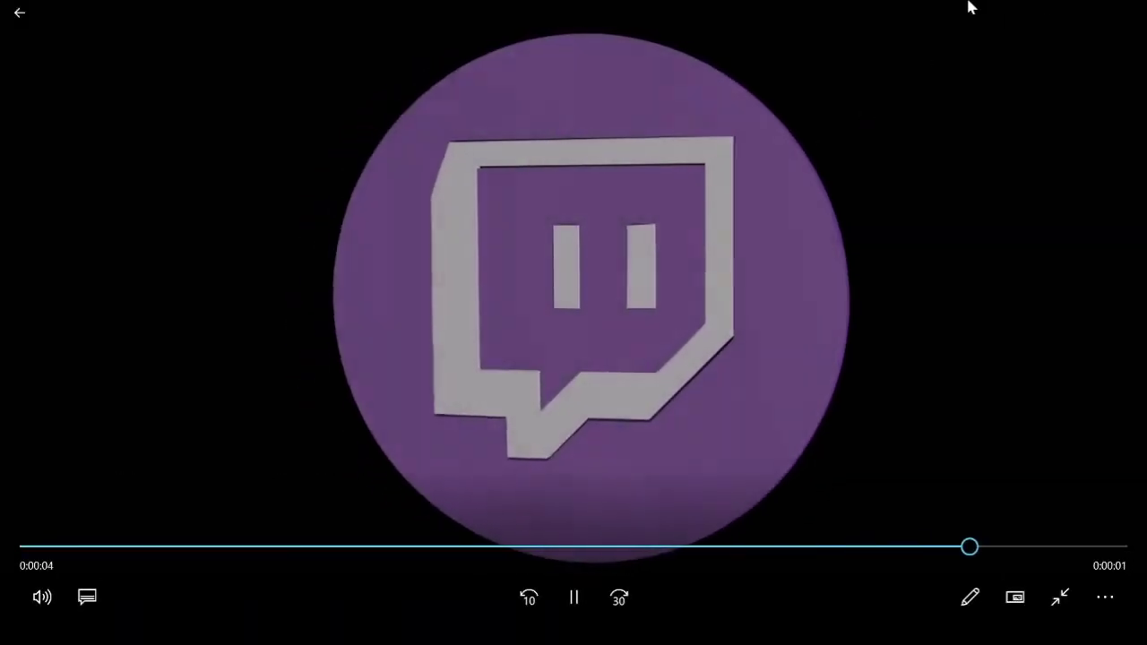
click(1137, 7)
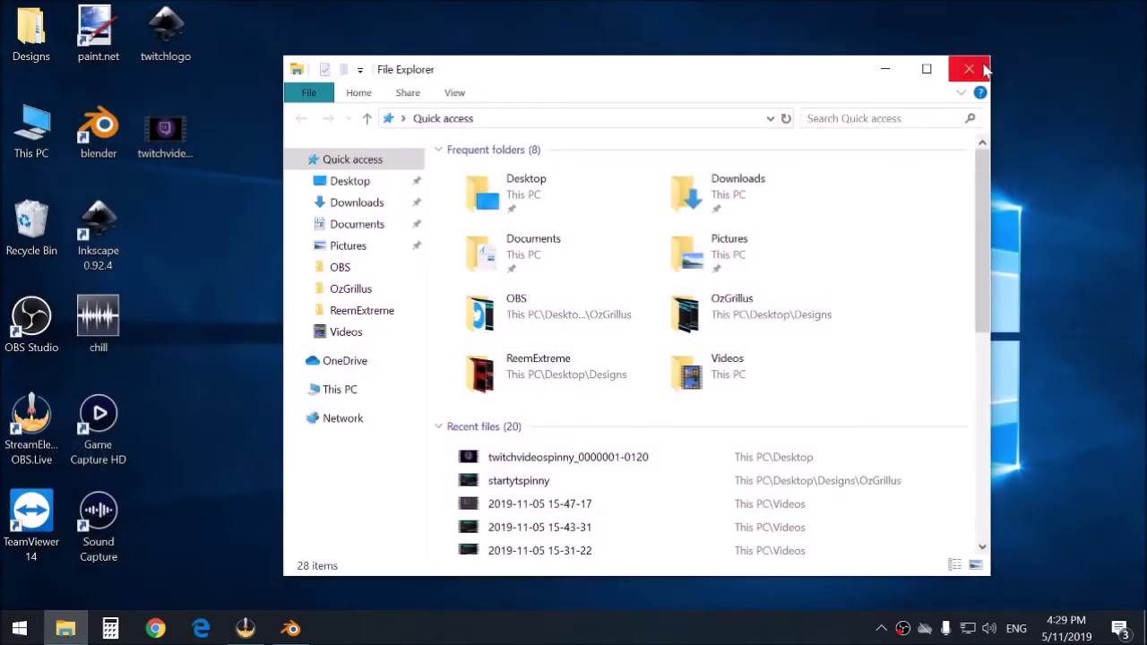
click(980, 68)
click(292, 629)
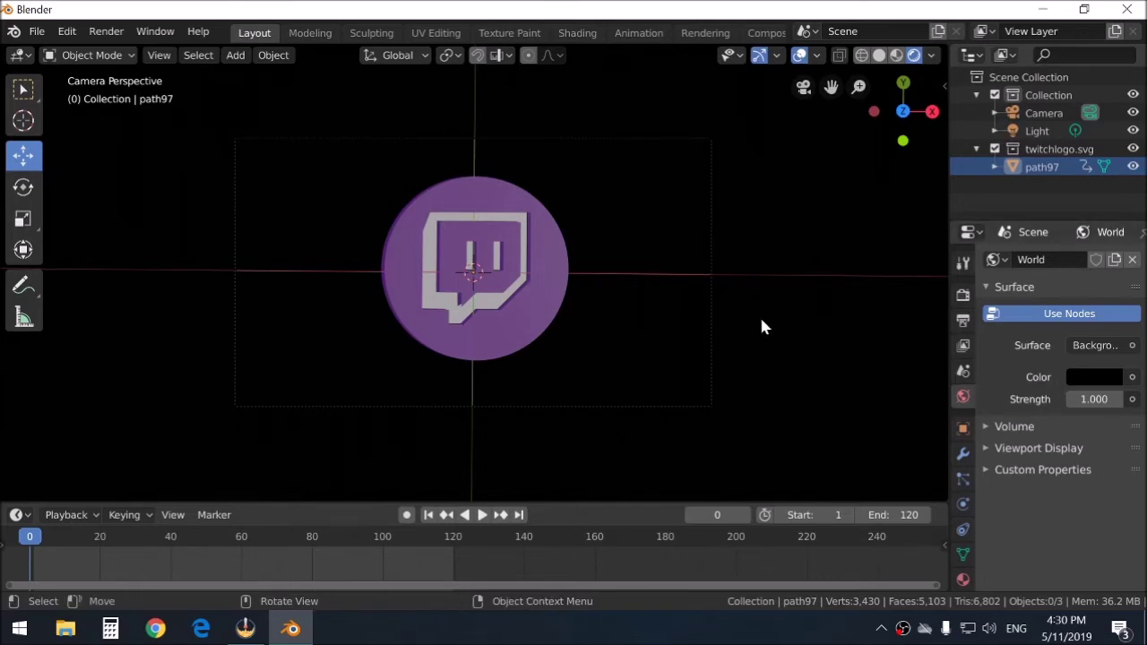
Undo the black world background so the logo shows against grey again
key(ctrl+z)
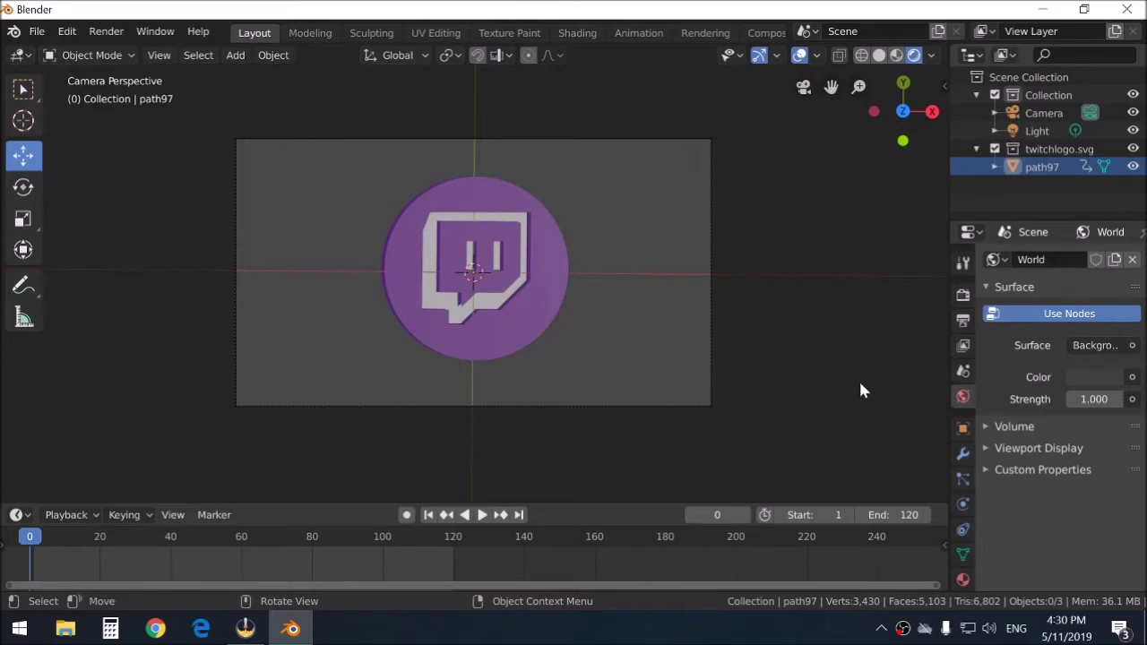
Tick Film > Transparent in the Render properties so the background renders see-through
click(964, 372)
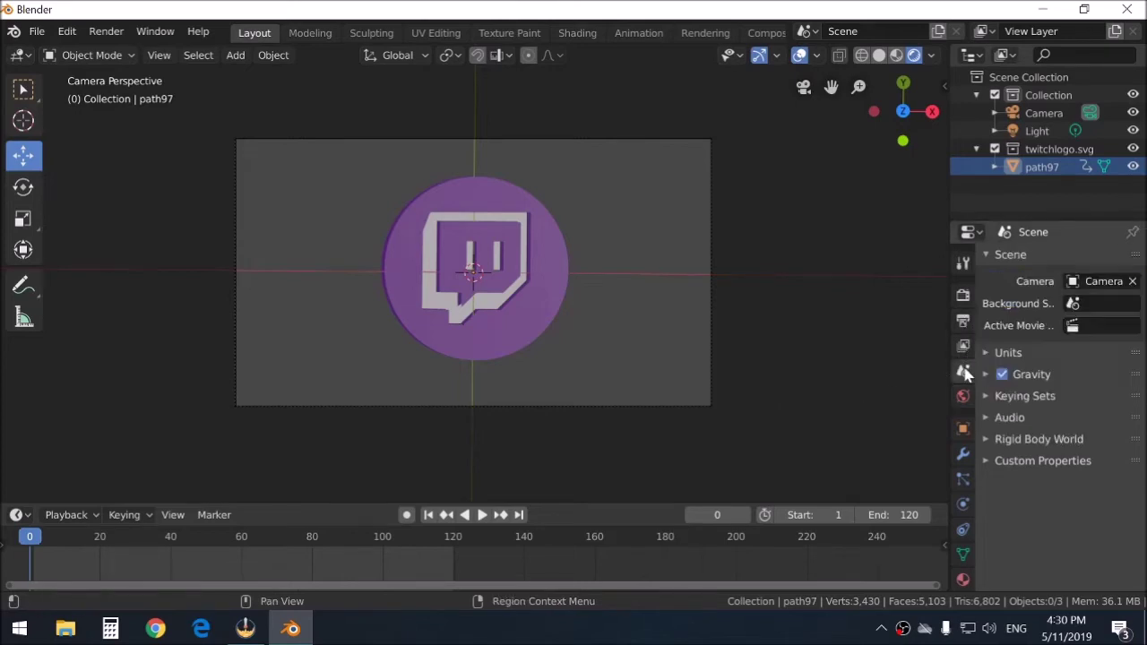
click(962, 347)
click(962, 323)
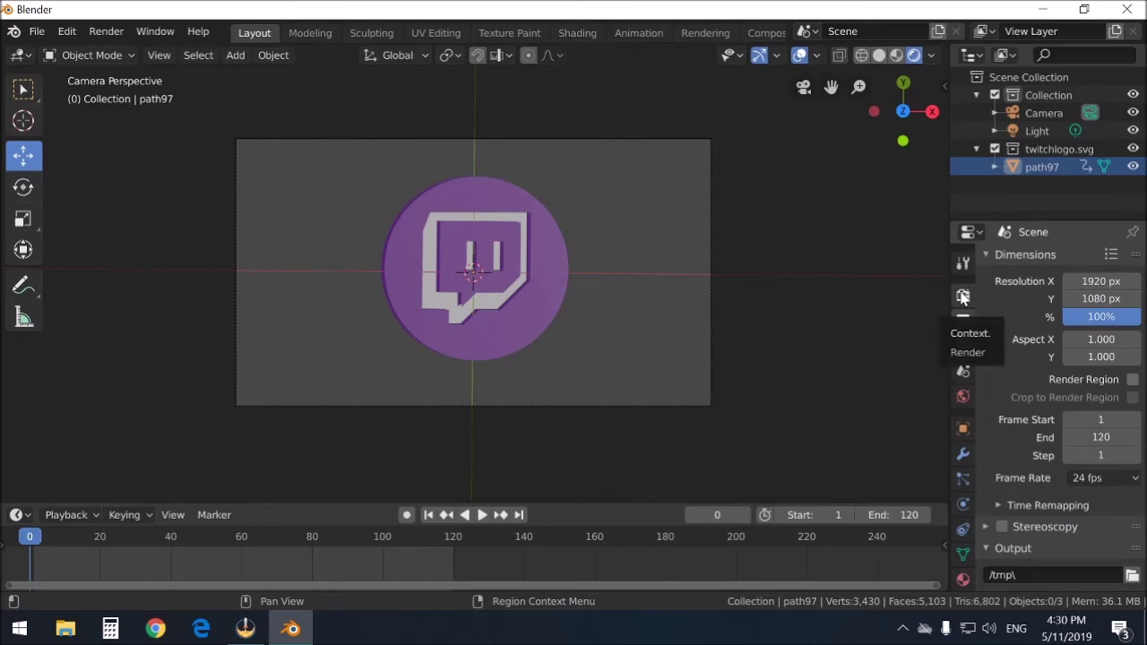
click(963, 298)
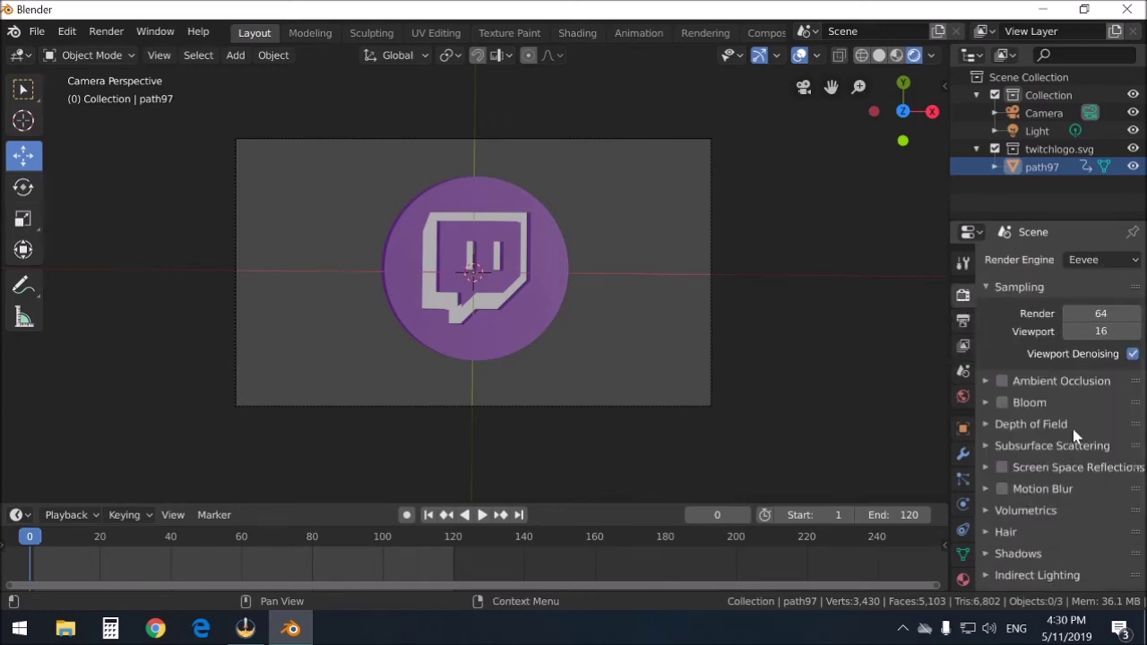
scroll(1052, 451, down, 2)
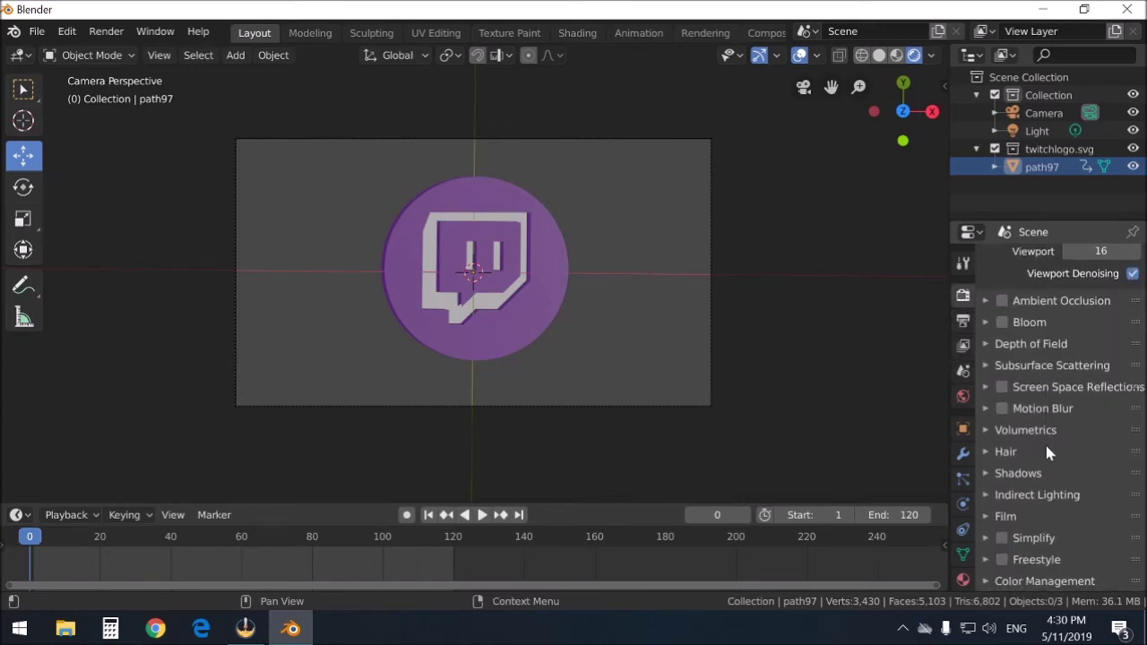
click(996, 518)
scroll(1030, 506, down, 1)
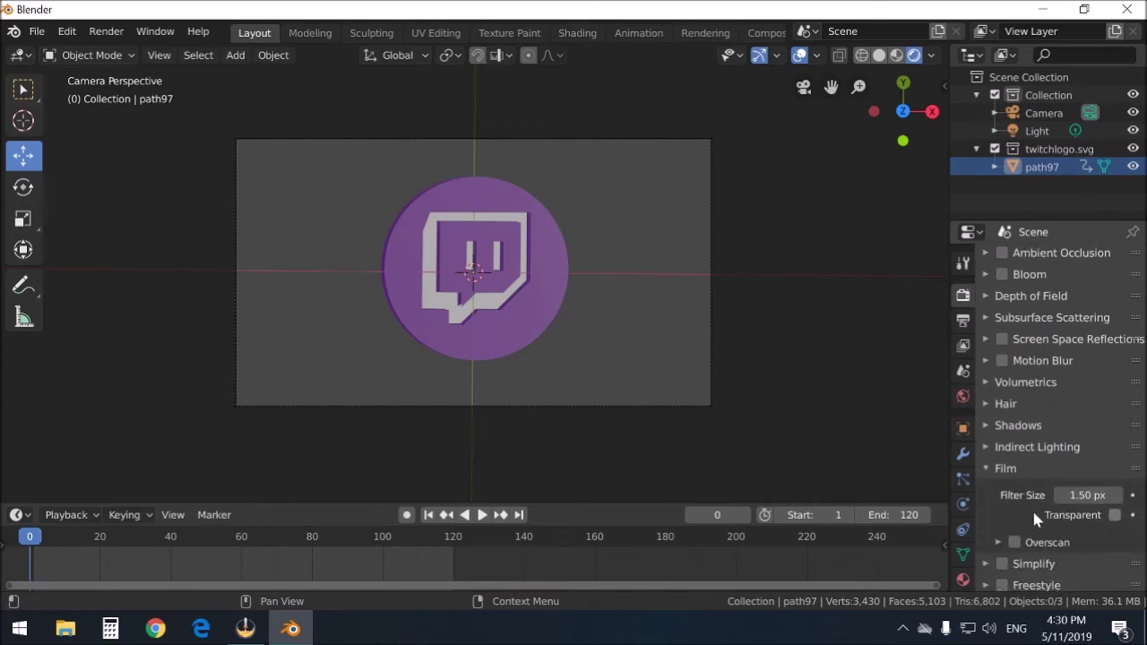
click(1114, 517)
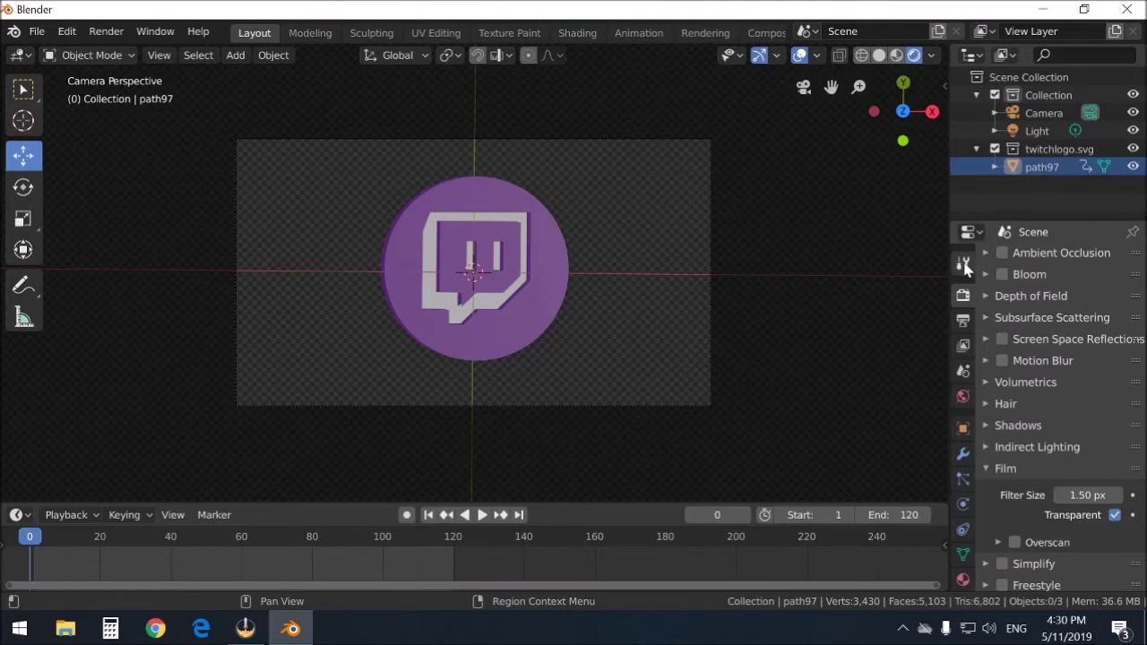
Set the Dimensions Resolution % to 25 of the 1920×1080 output
click(963, 321)
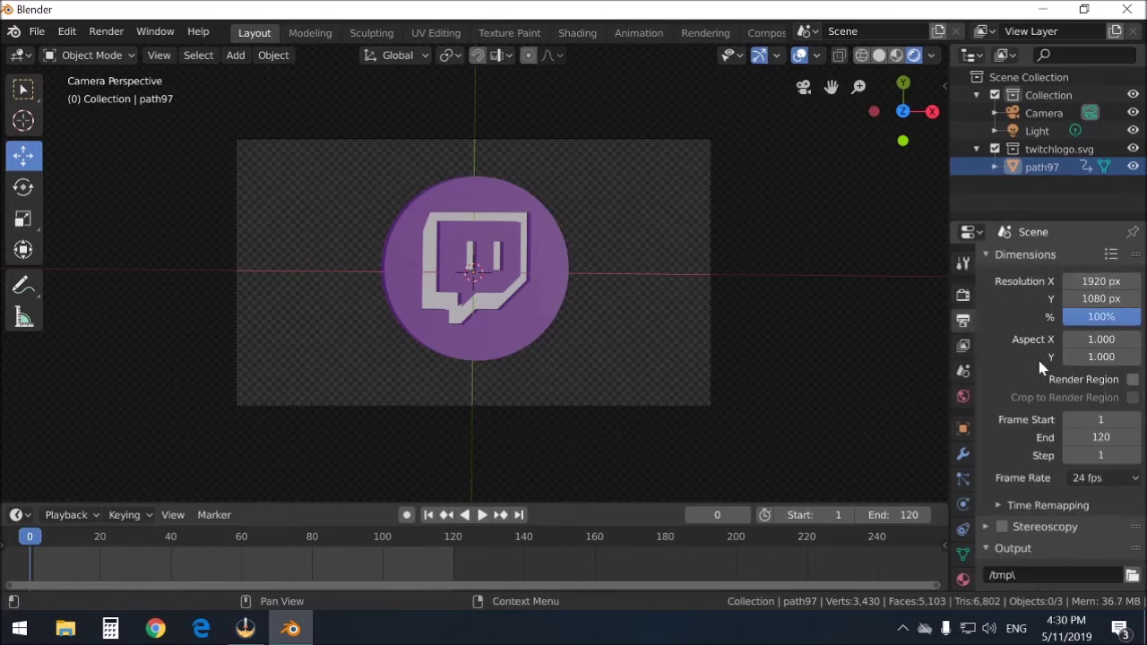
click(1102, 316)
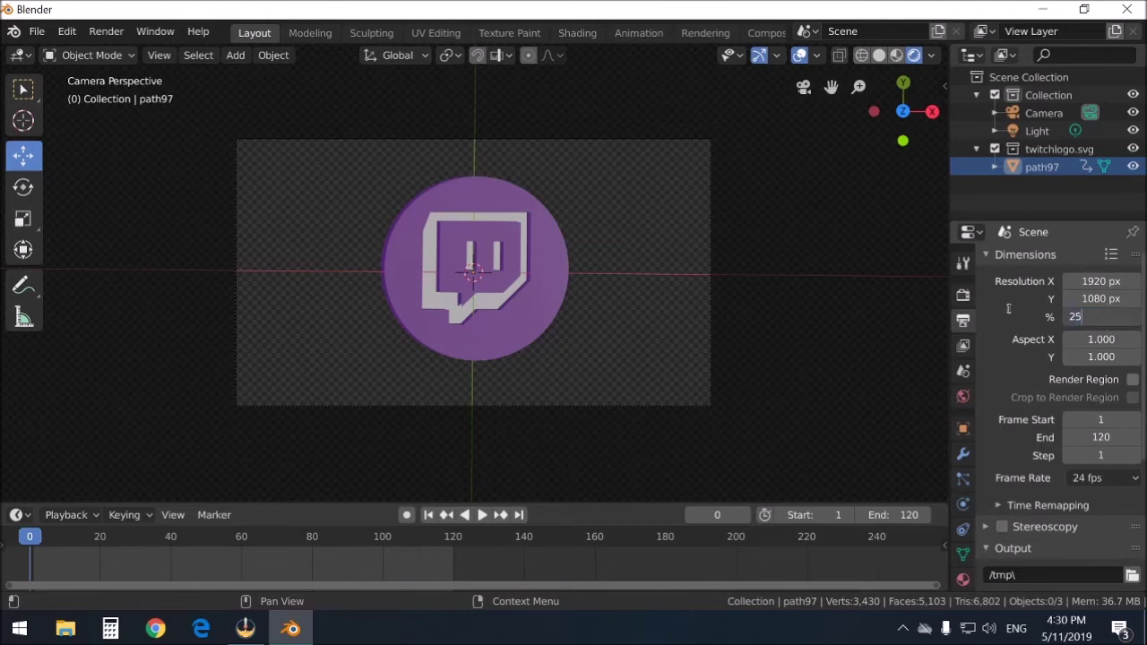
key(Return)
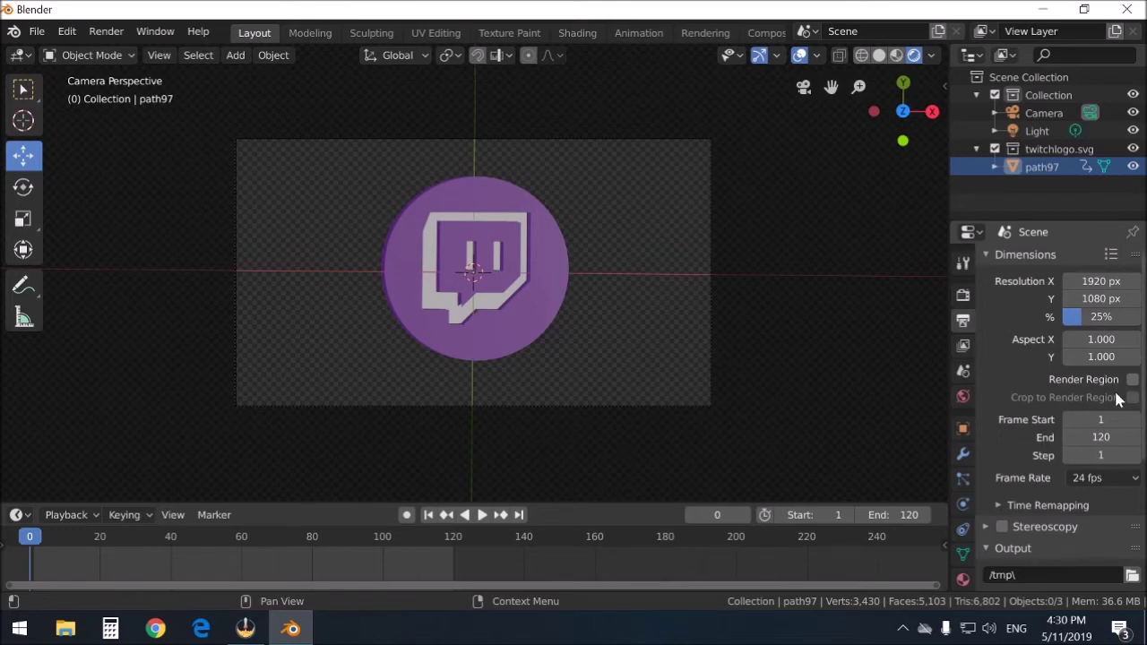
scroll(1029, 362, down, 5)
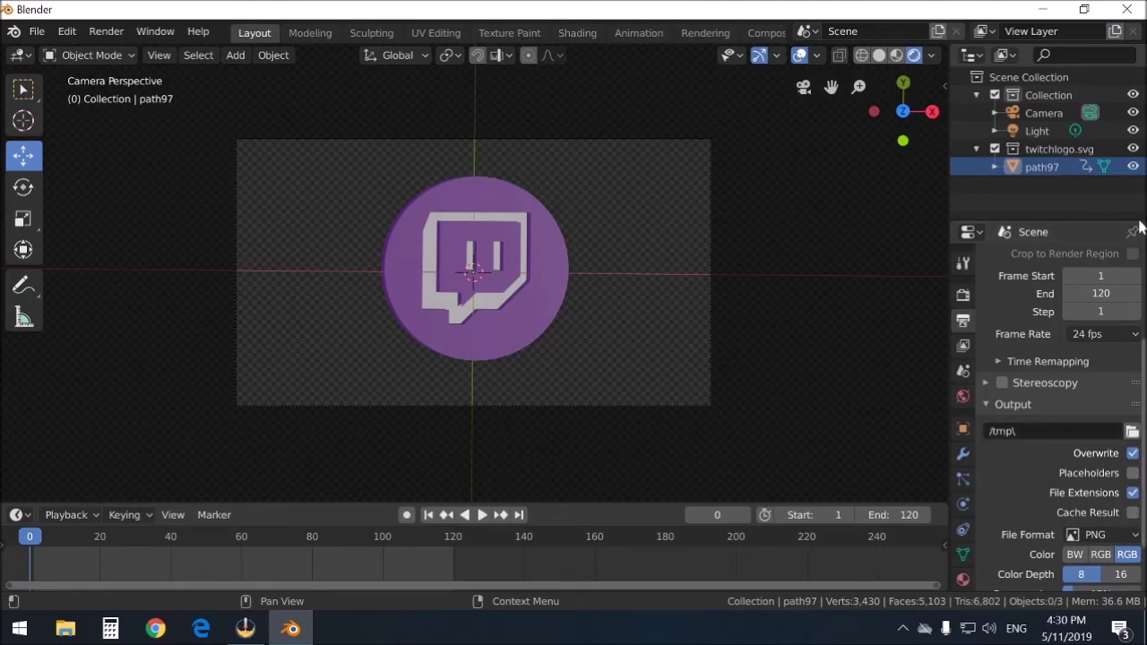
Create a new desktop folder named gift, then restore Blender from the taskbar
click(1043, 9)
right_click(645, 230)
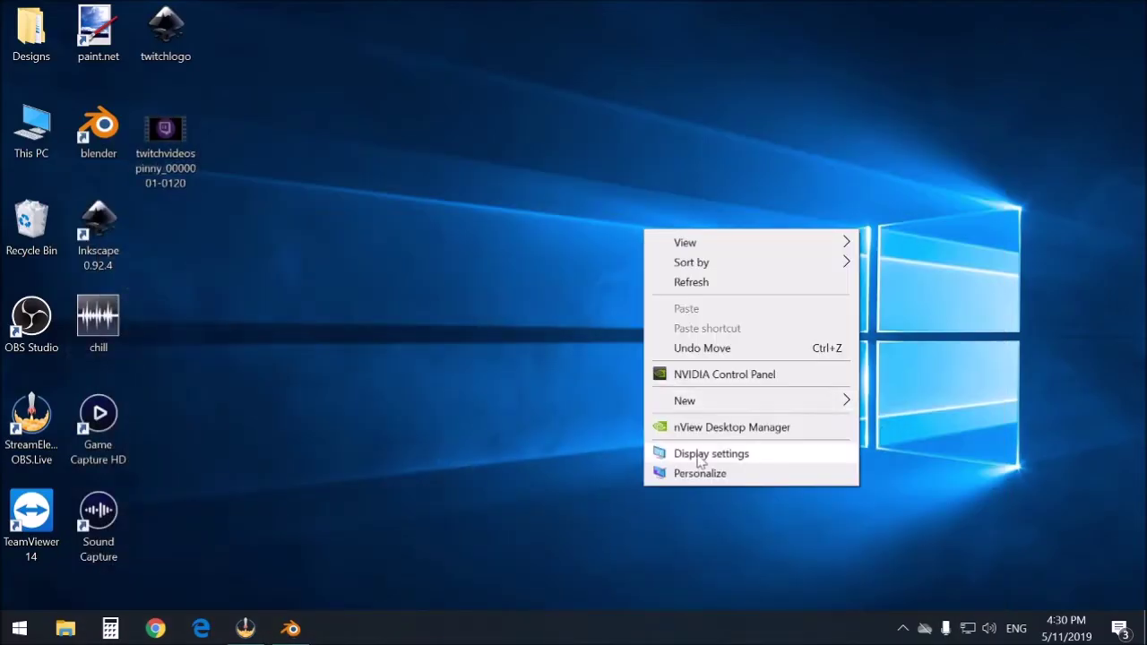
mouse_move(721, 406)
click(918, 409)
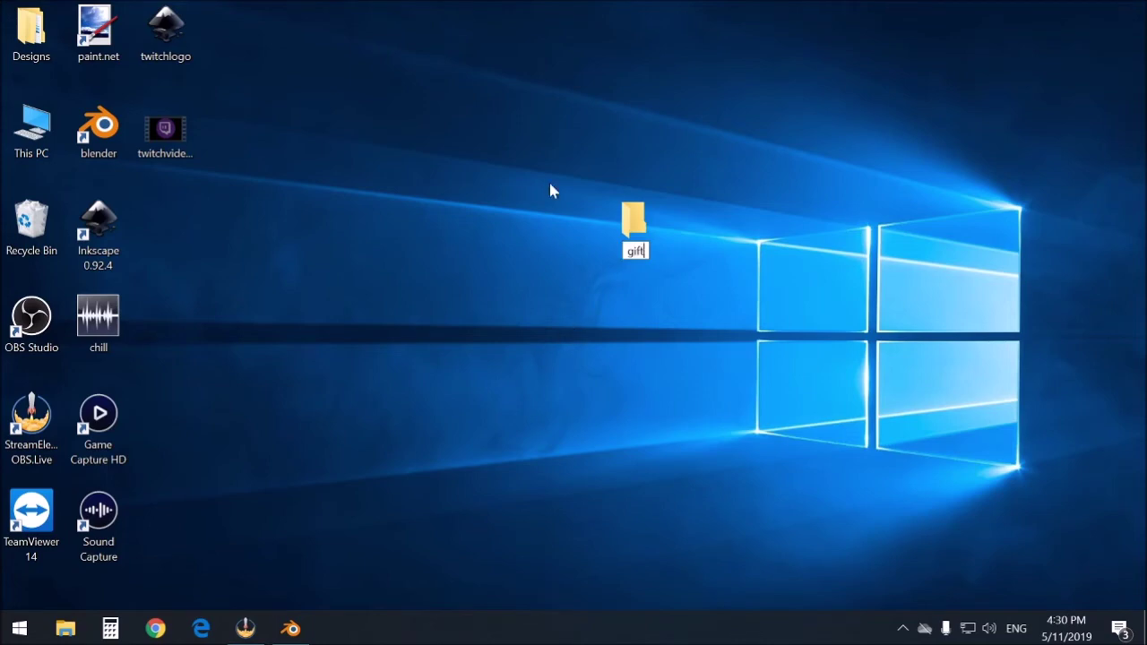
key(Return)
click(295, 628)
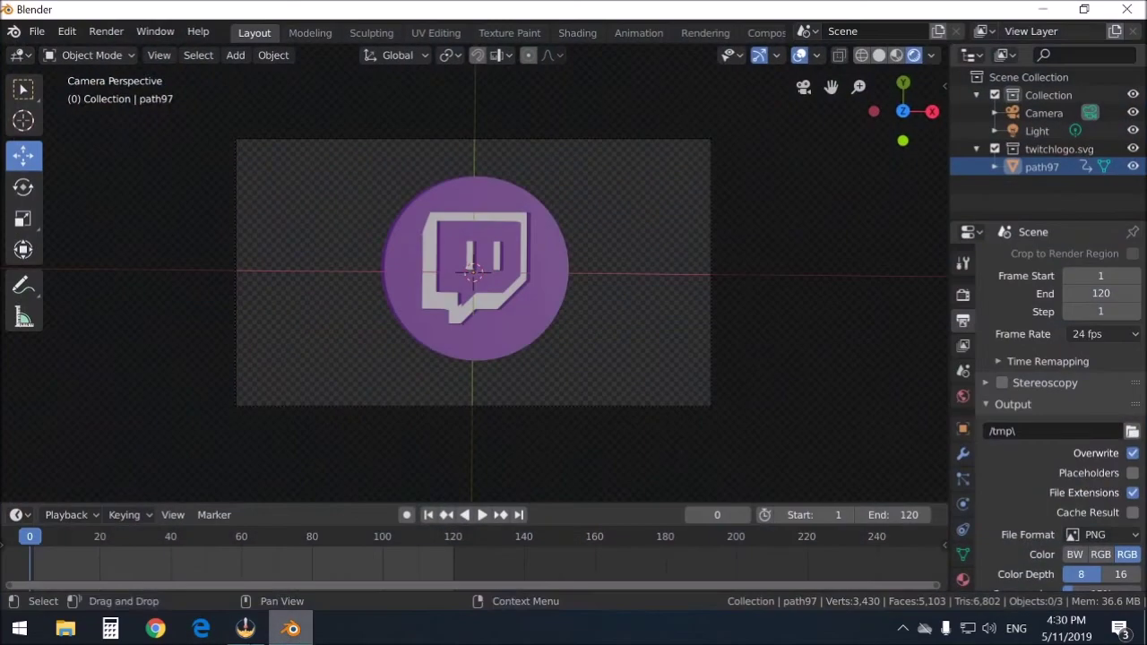
Set the render output location to the gift folder on the Desktop
click(1132, 432)
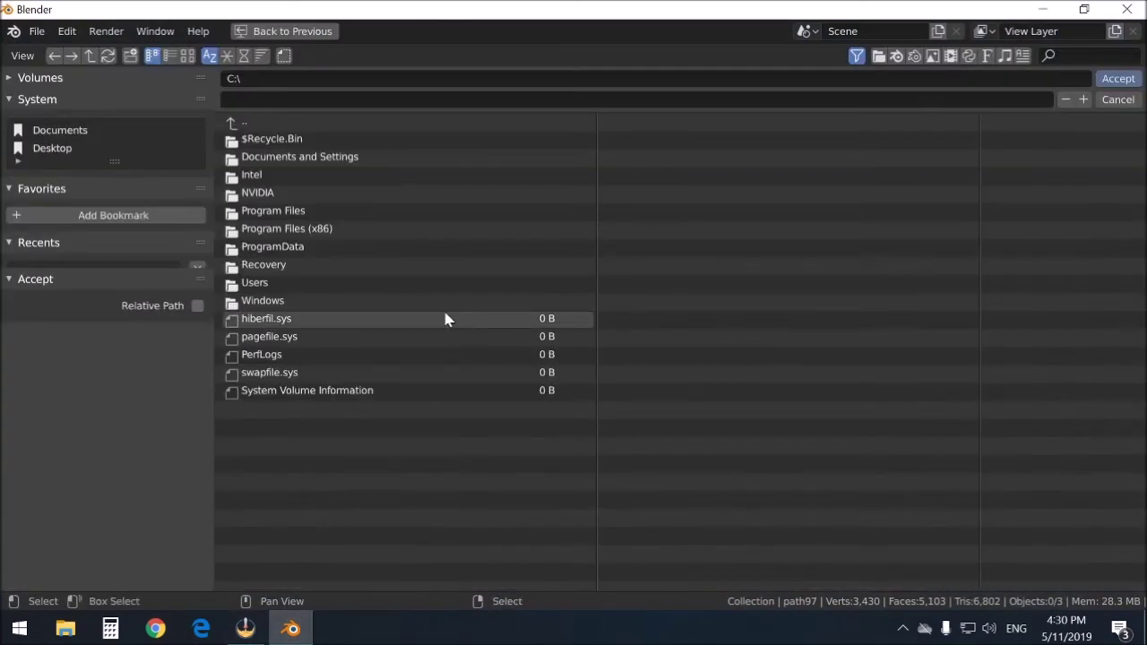
click(46, 149)
double_click(254, 156)
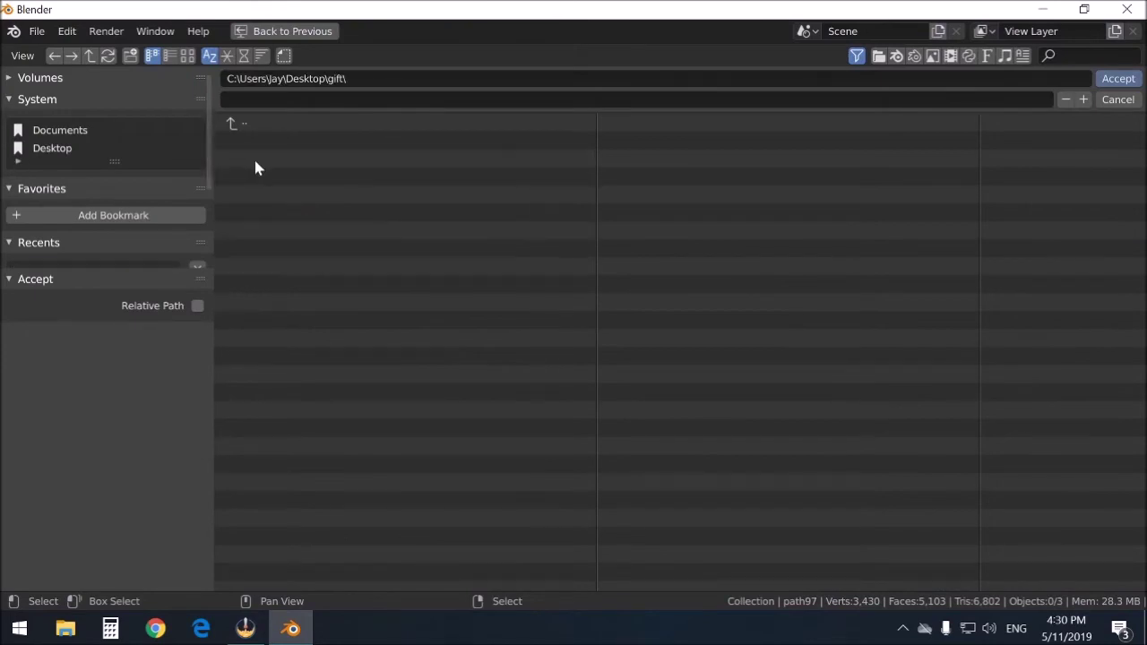
click(1135, 79)
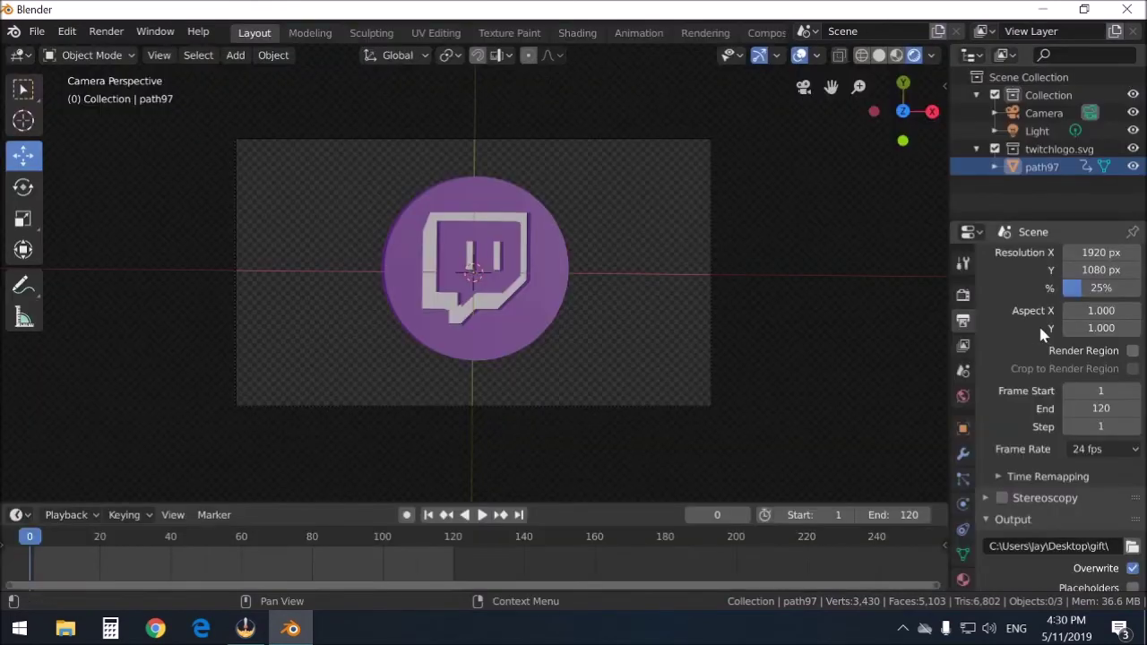
Keep PNG as the file format and turn off File Extensions
scroll(986, 308, down, 1)
scroll(1017, 305, down, 5)
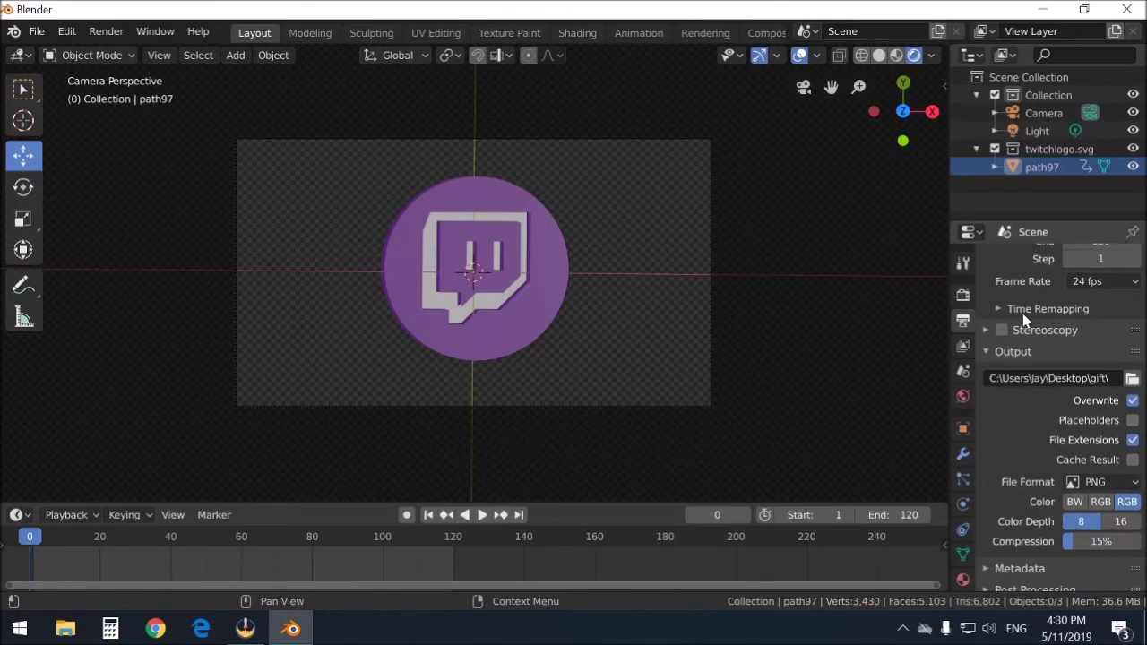
click(1109, 483)
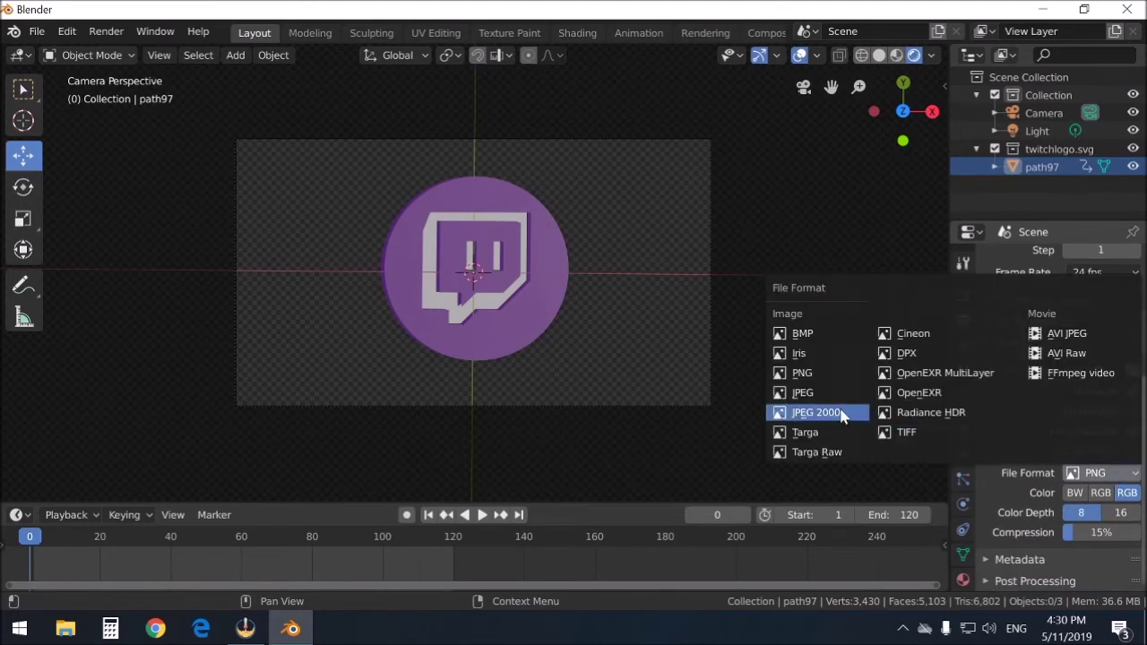
click(856, 373)
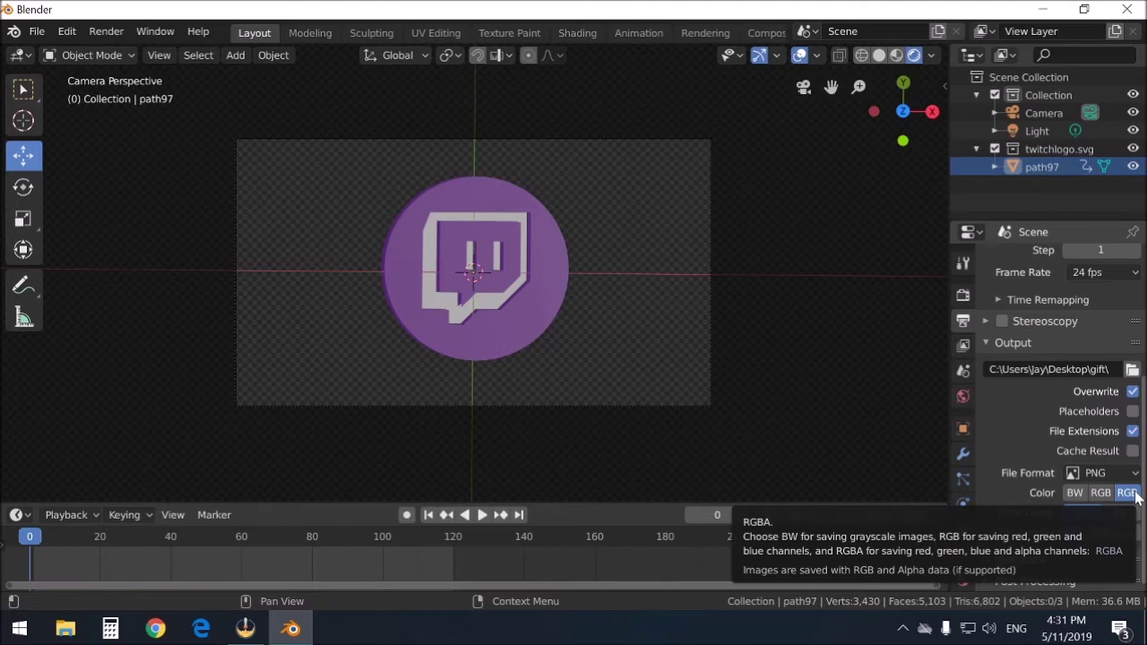
click(1006, 432)
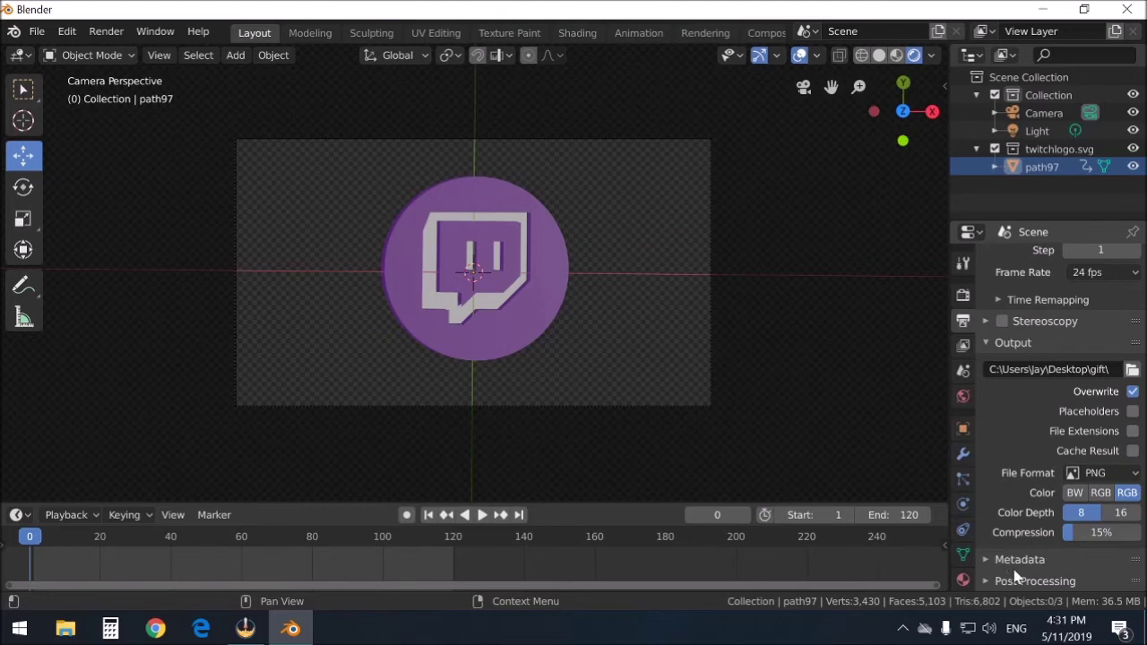
scroll(1027, 556, up, 6)
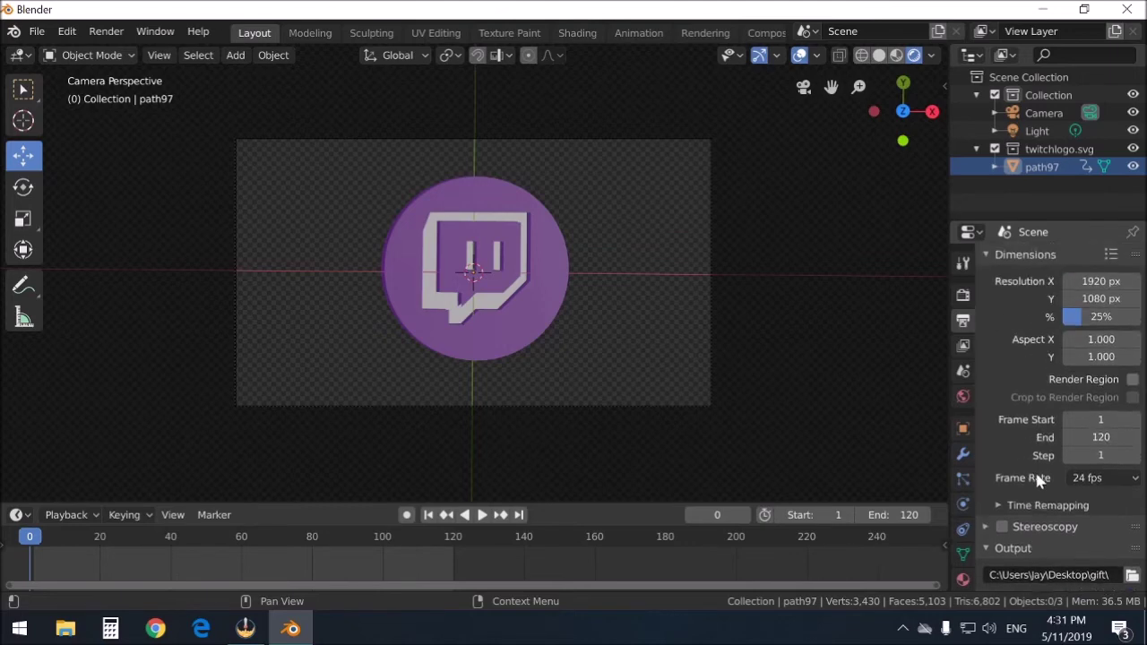
Render all 120 frames as transparent PNGs into gift, then close the render window
click(105, 33)
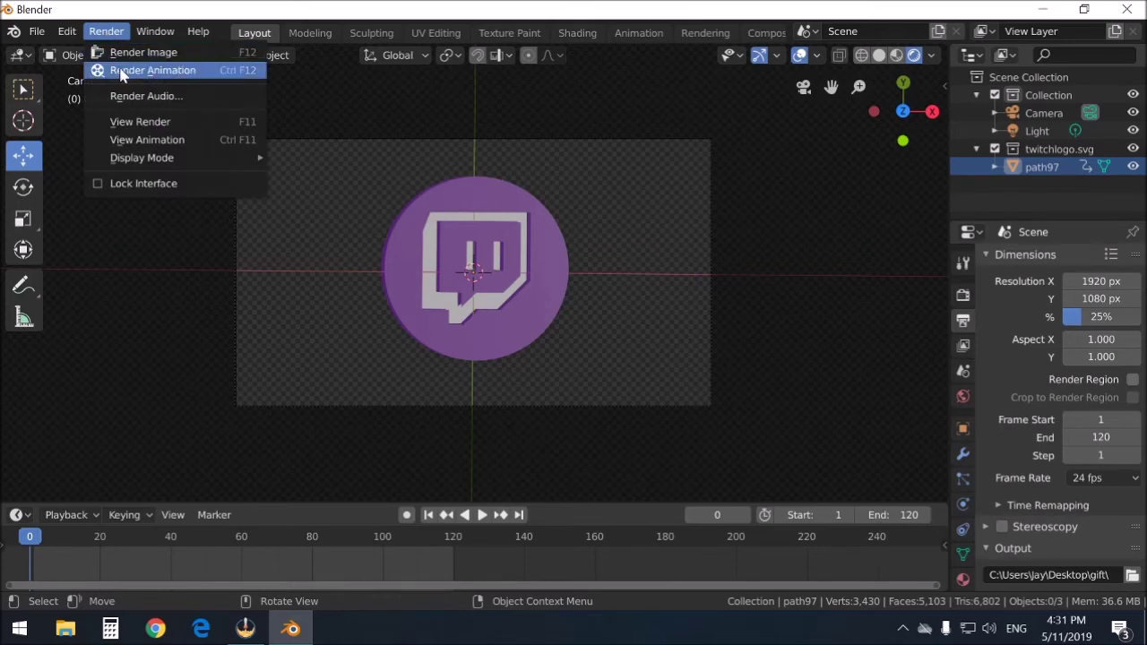
click(122, 72)
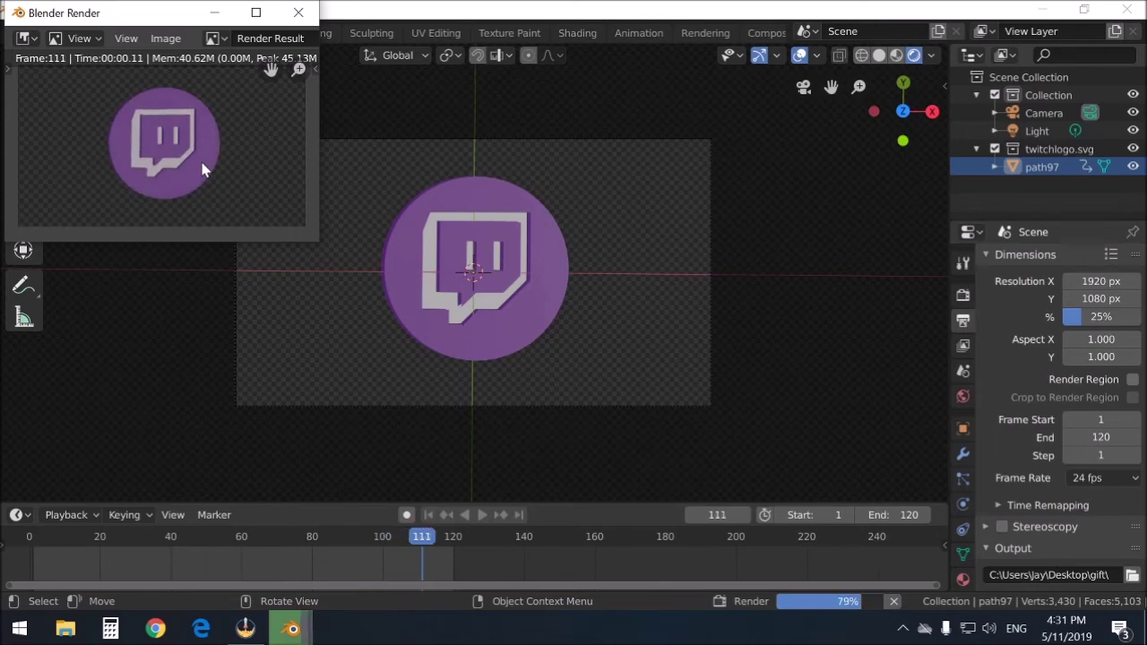
click(296, 13)
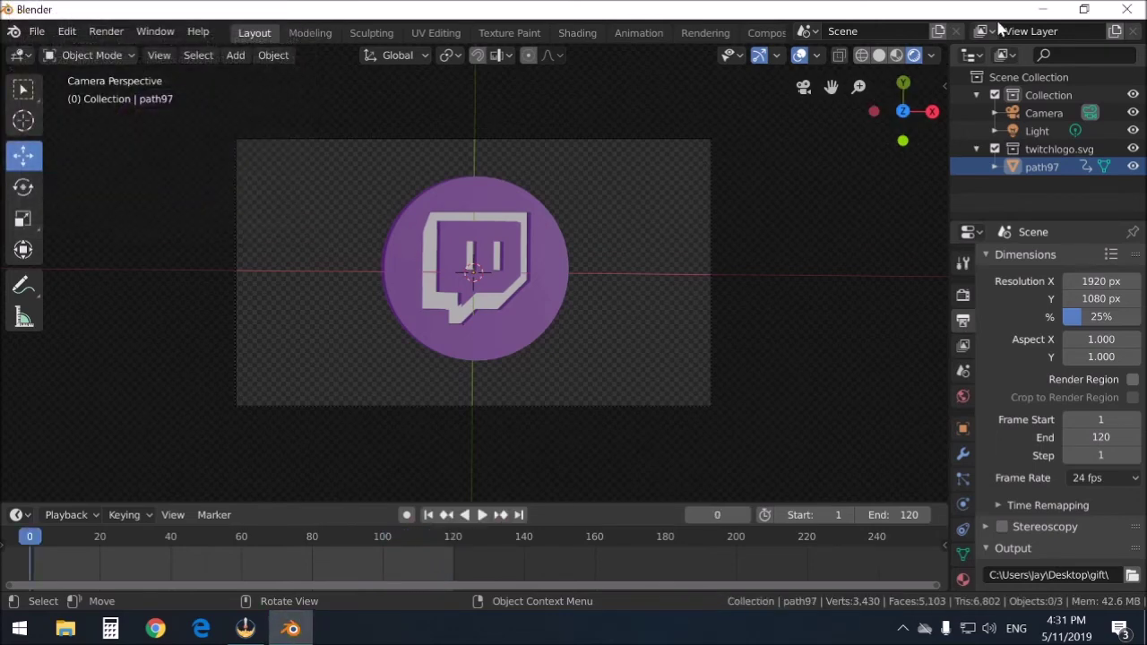
Open rendered frame 0001 from the gift folder in Photo Gallery
click(1044, 10)
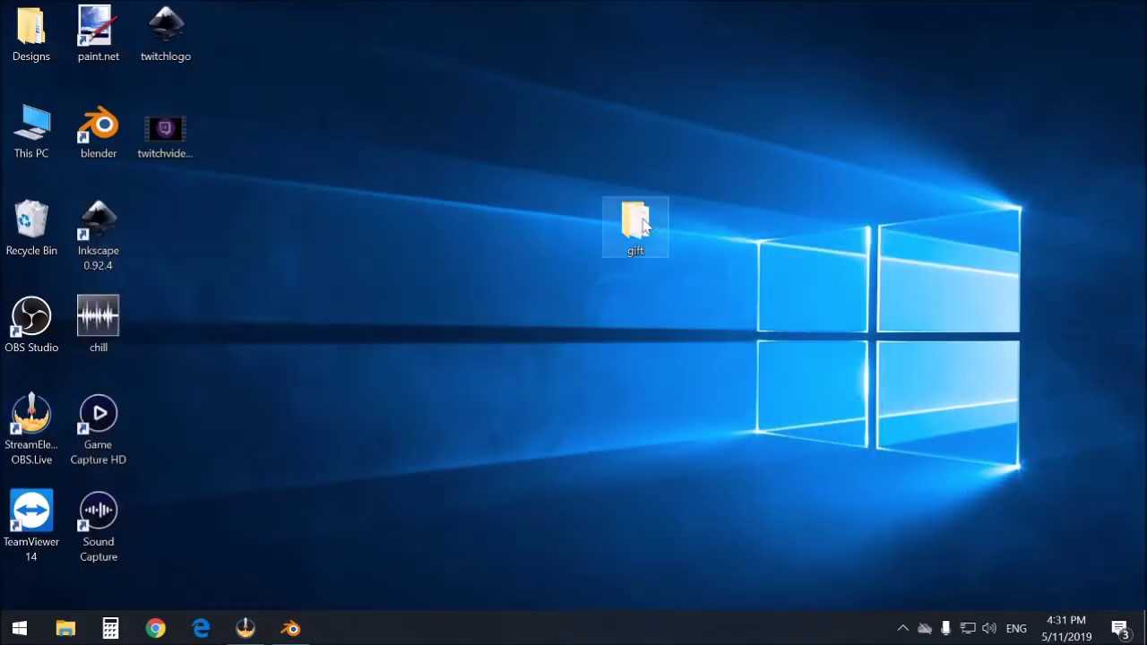
double_click(636, 246)
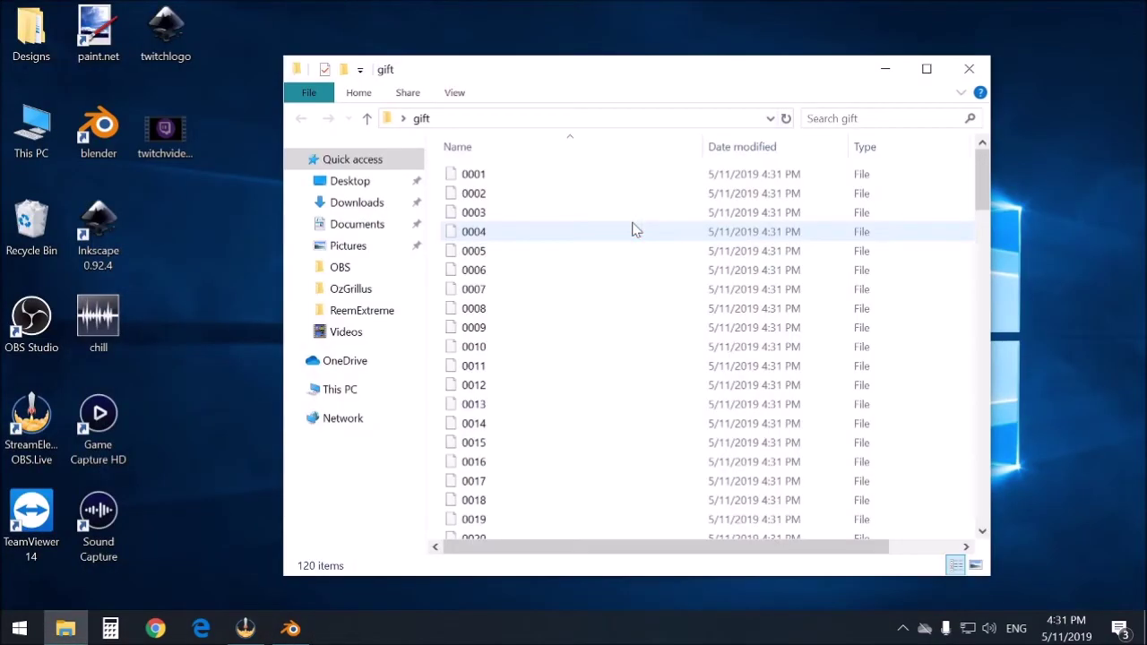
double_click(489, 175)
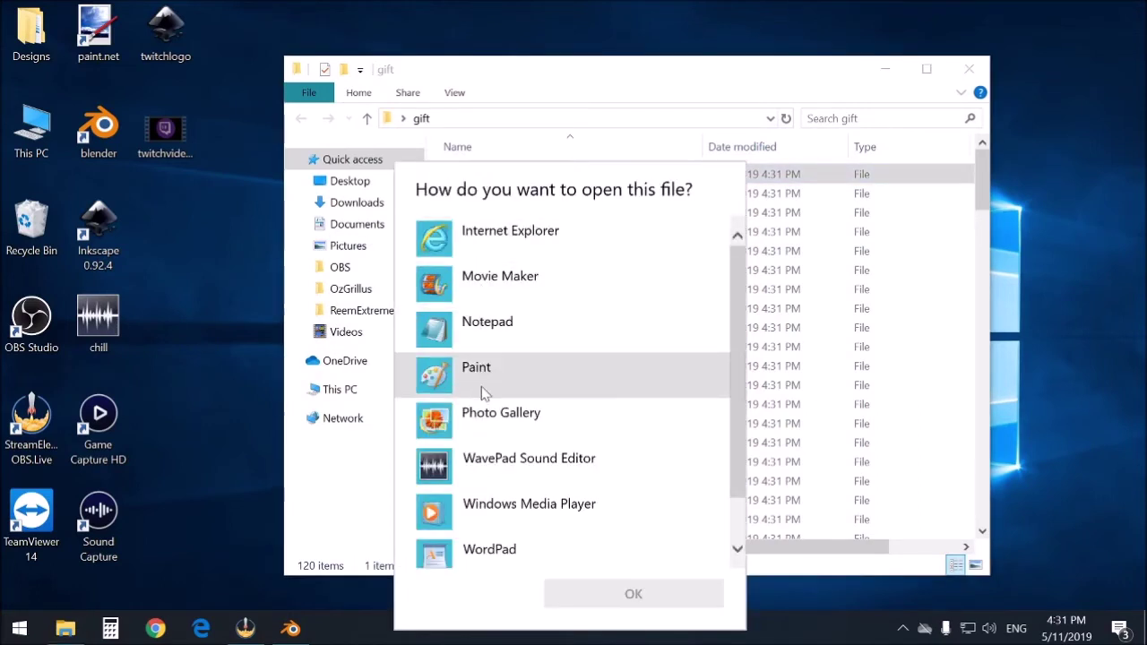
scroll(538, 364, down, 1)
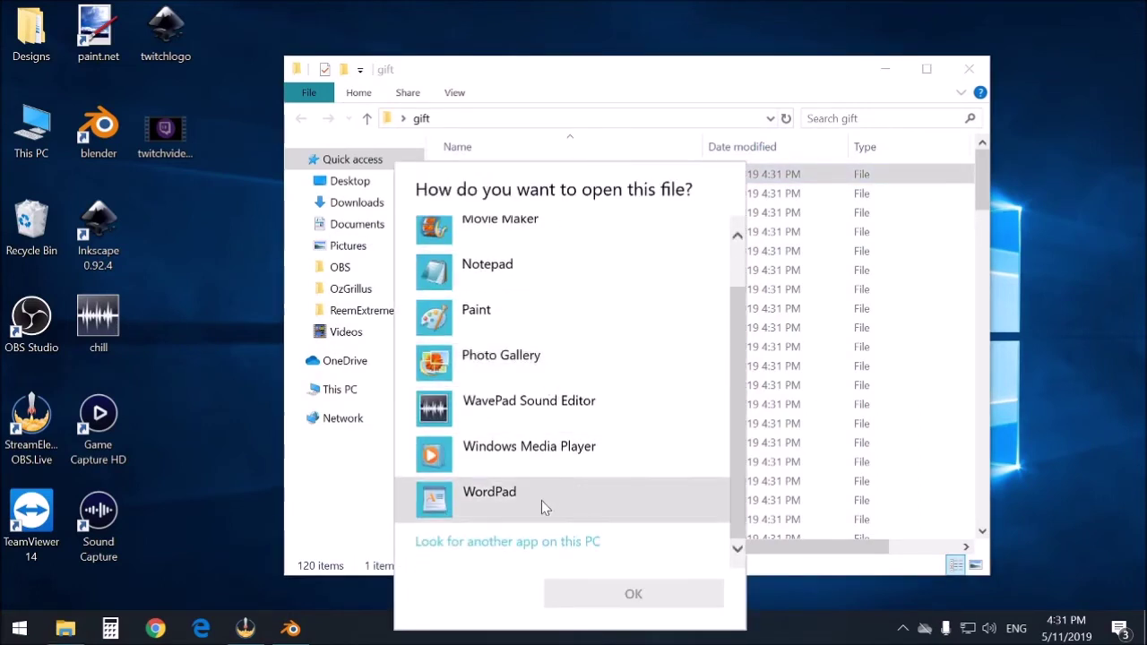
scroll(540, 484, up, 1)
click(489, 411)
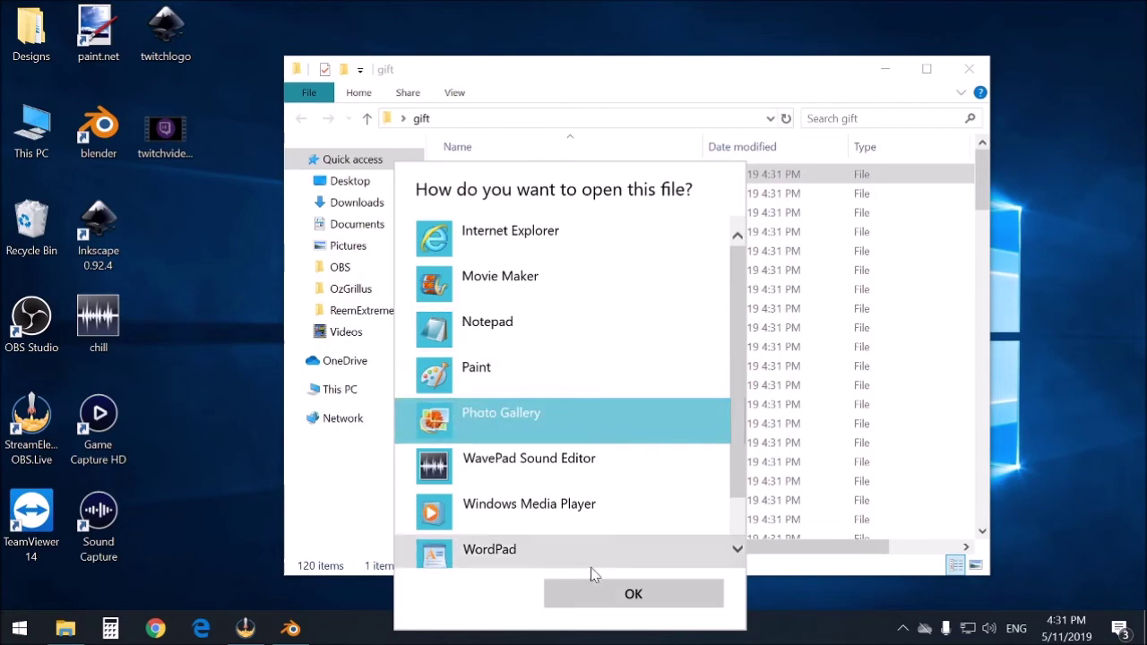
click(606, 584)
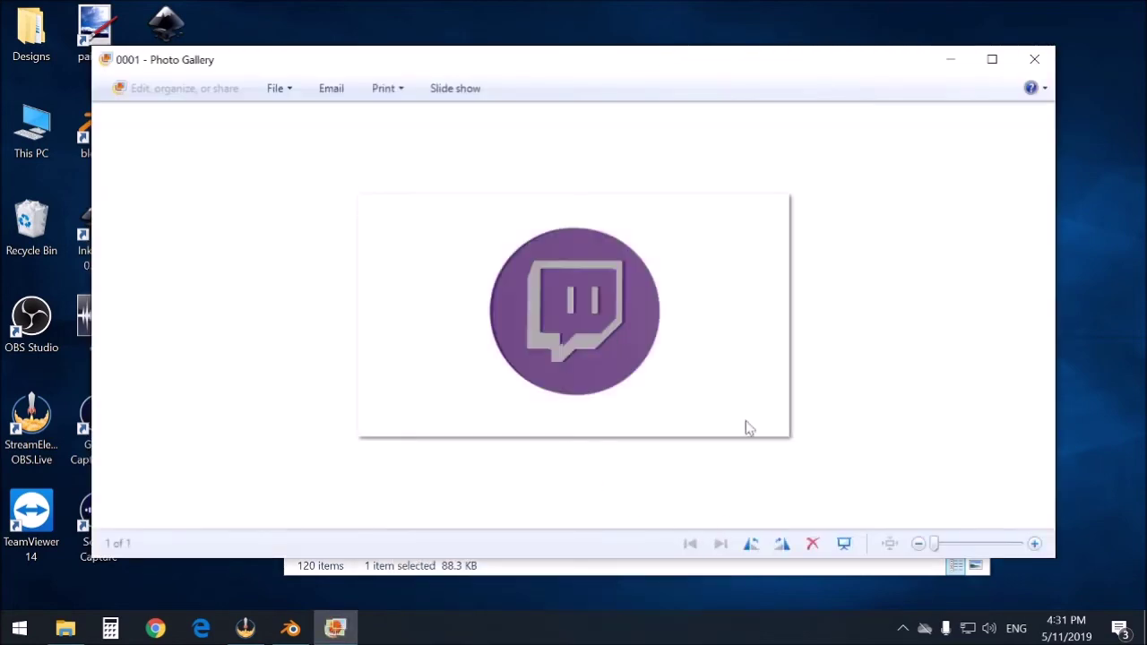
Close Photo Gallery and scroll through the 120 frames in the gift folder
click(1035, 61)
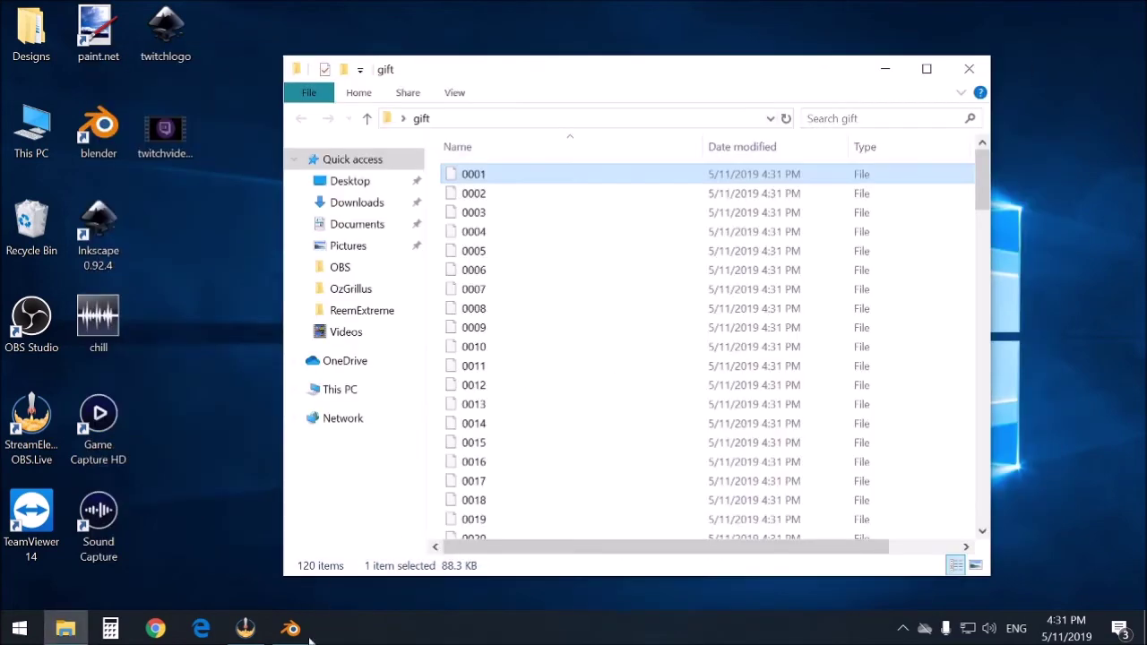
drag(538, 547, 475, 540)
scroll(632, 405, down, 20)
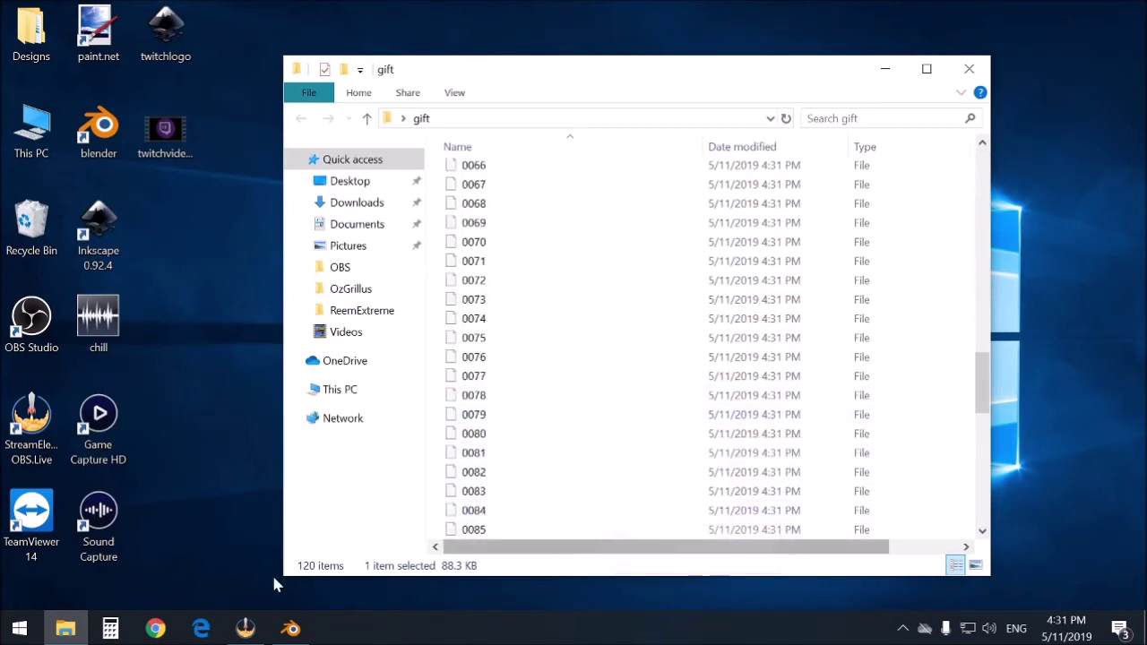
click(289, 631)
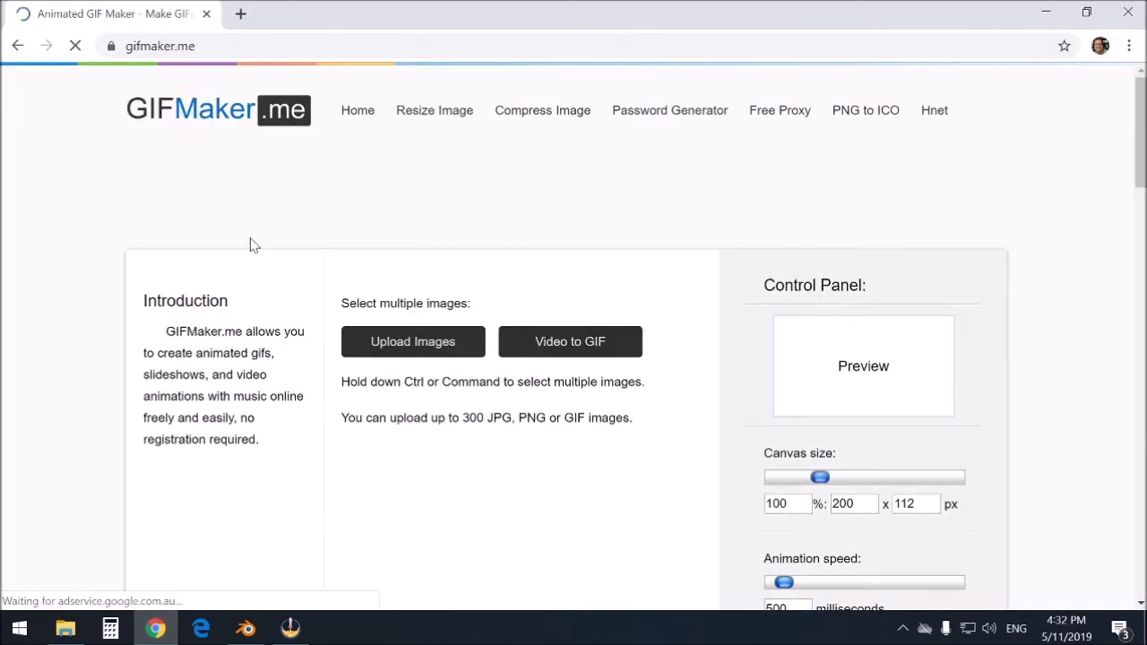
Select all 120 frames (0001–0120) in the gift folder and upload them to GIFMaker.me
click(408, 341)
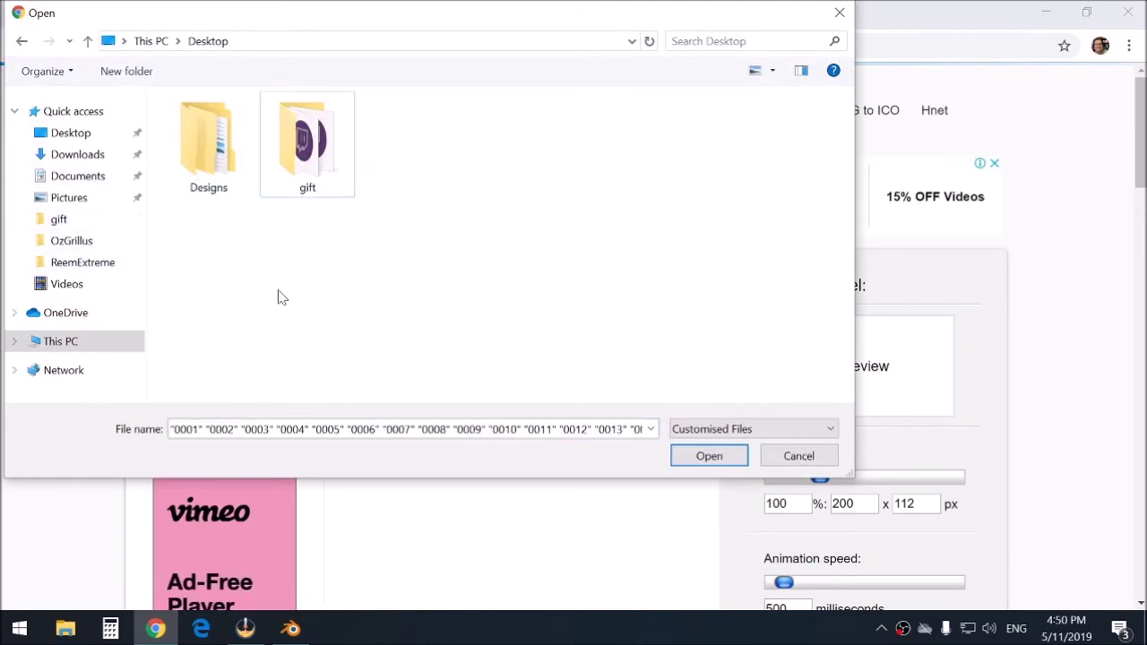
double_click(307, 159)
click(236, 167)
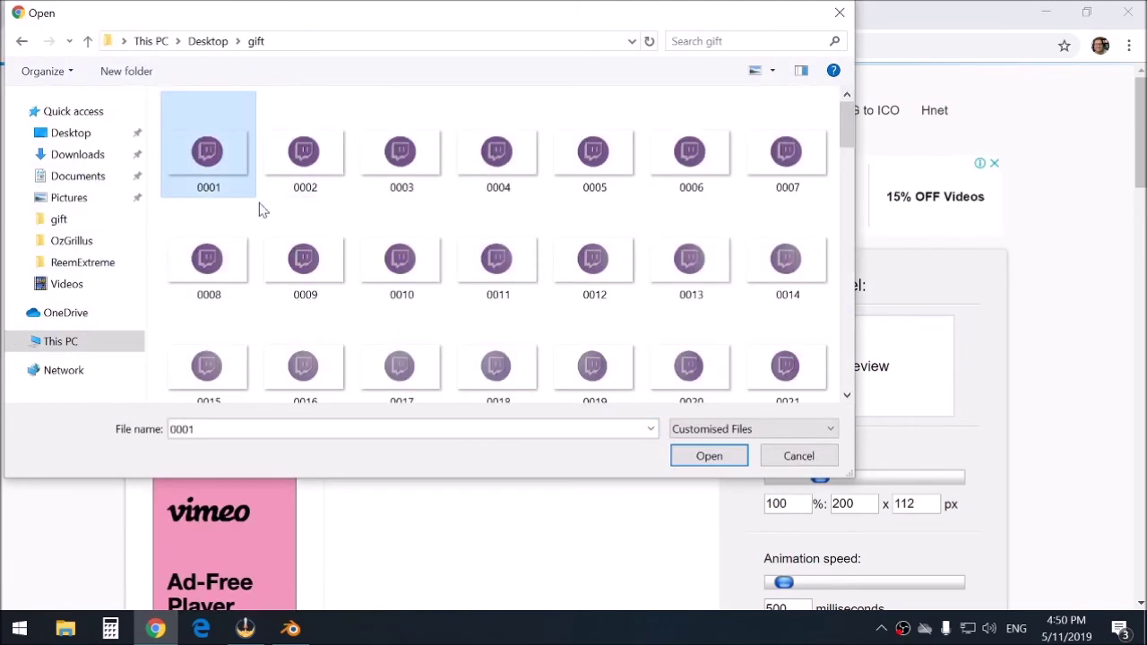
scroll(448, 282, down, 15)
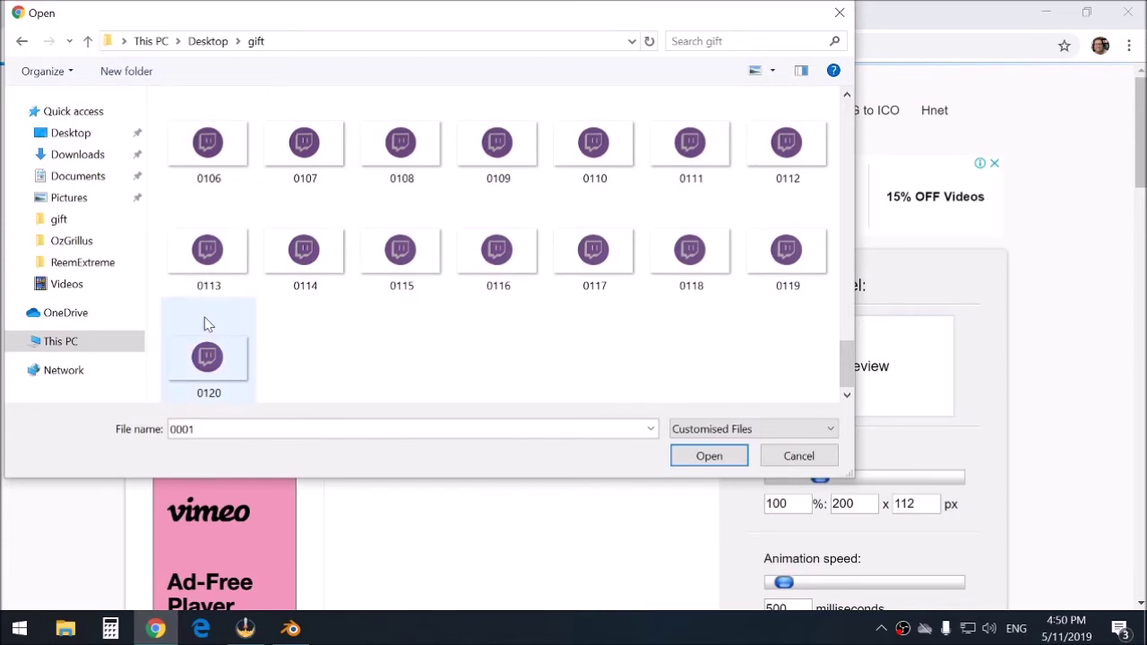
click(208, 351)
key(ctrl+a)
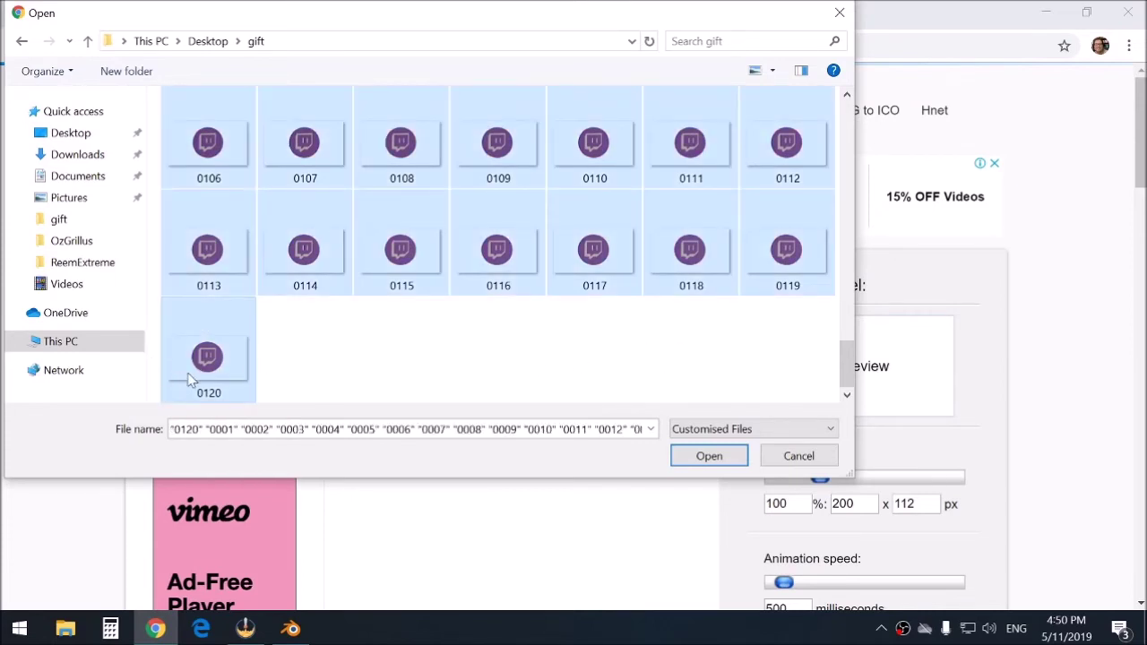
click(707, 456)
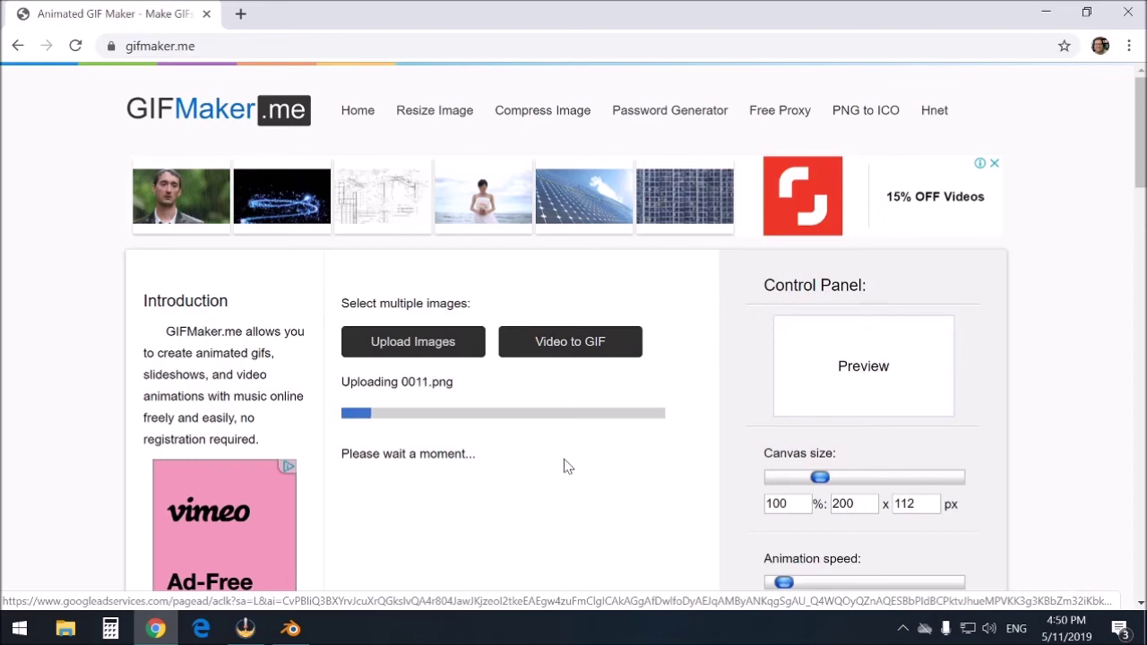
Change the animation speed from 500 to 50 milliseconds
scroll(742, 489, down, 4)
scroll(742, 490, up, 2)
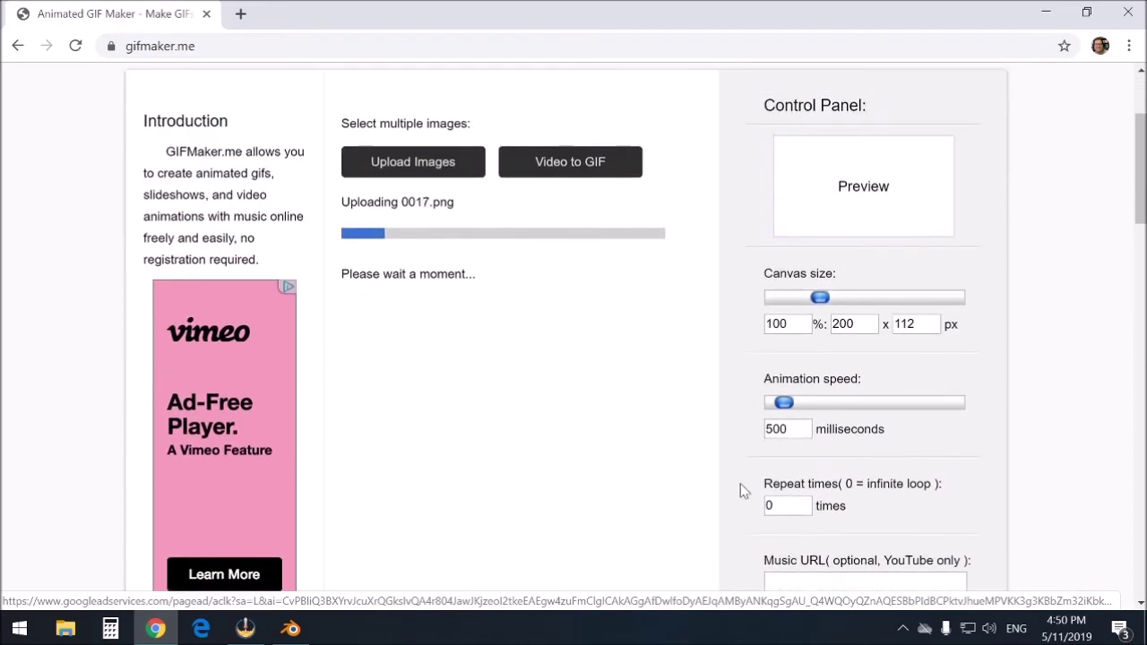
click(789, 434)
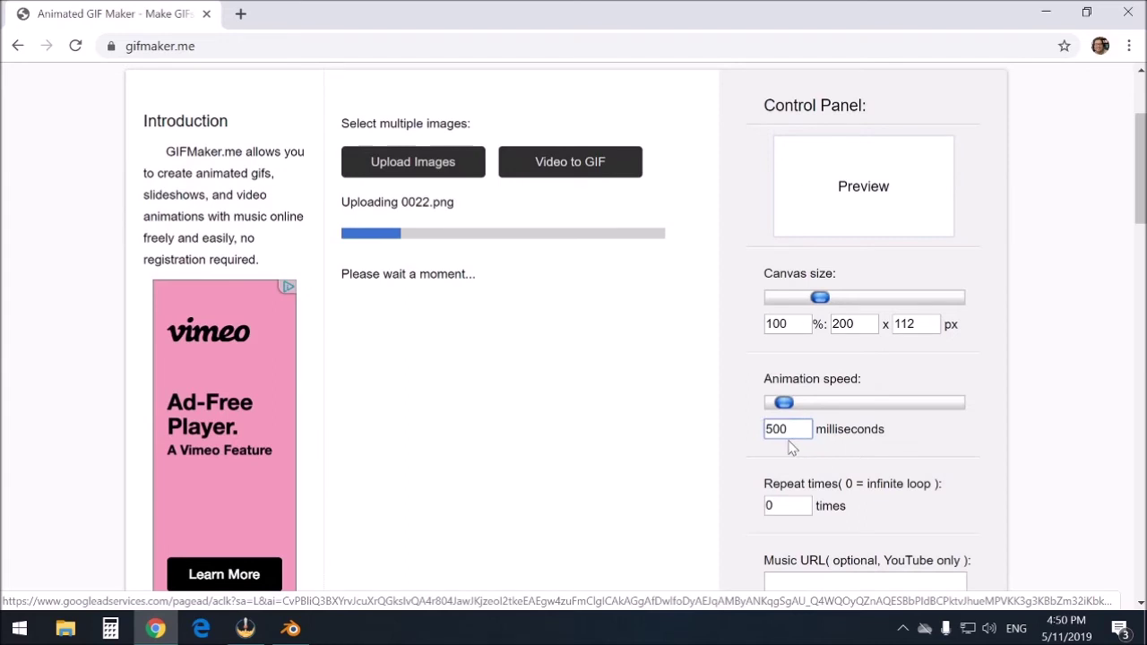
key(BackSpace)
click(682, 404)
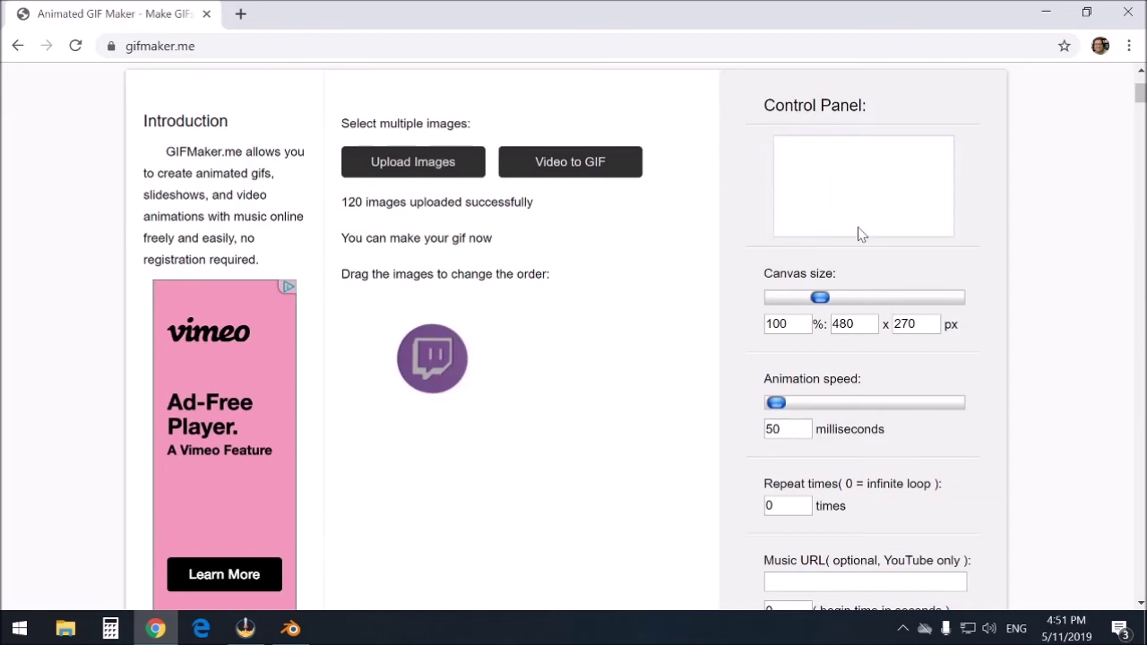
Generate the GIF animation from the 120 uploaded frames
scroll(707, 325, down, 4)
scroll(707, 325, up, 4)
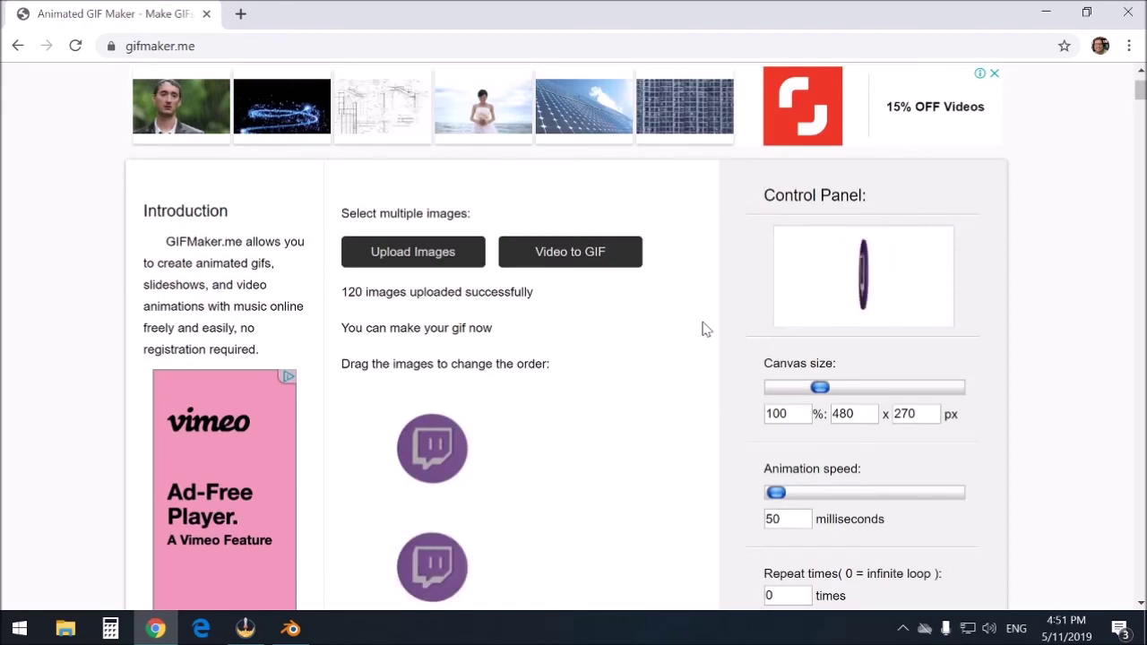
scroll(807, 327, down, 5)
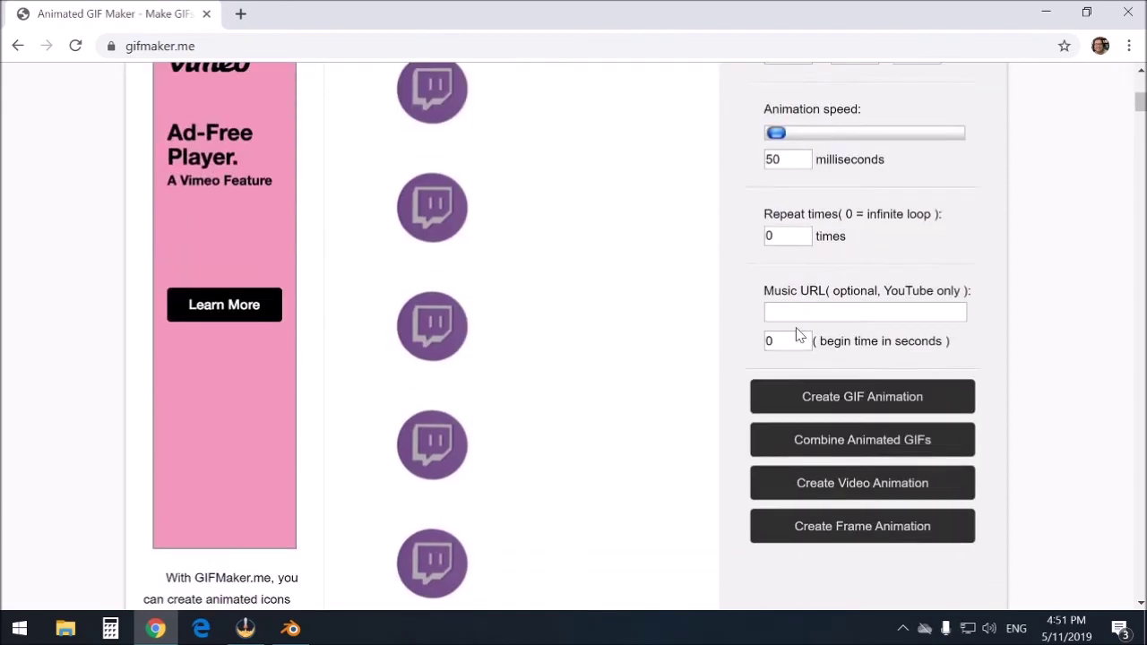
scroll(818, 408, up, 2)
click(820, 405)
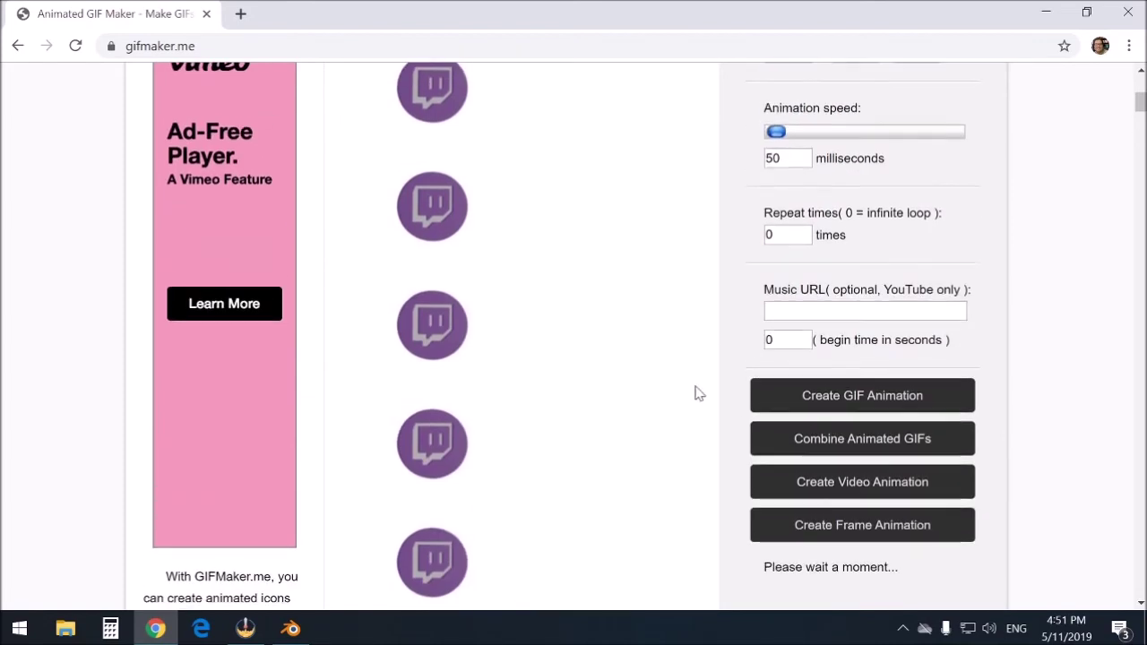
Download the finished animated GIF
scroll(698, 394, down, 3)
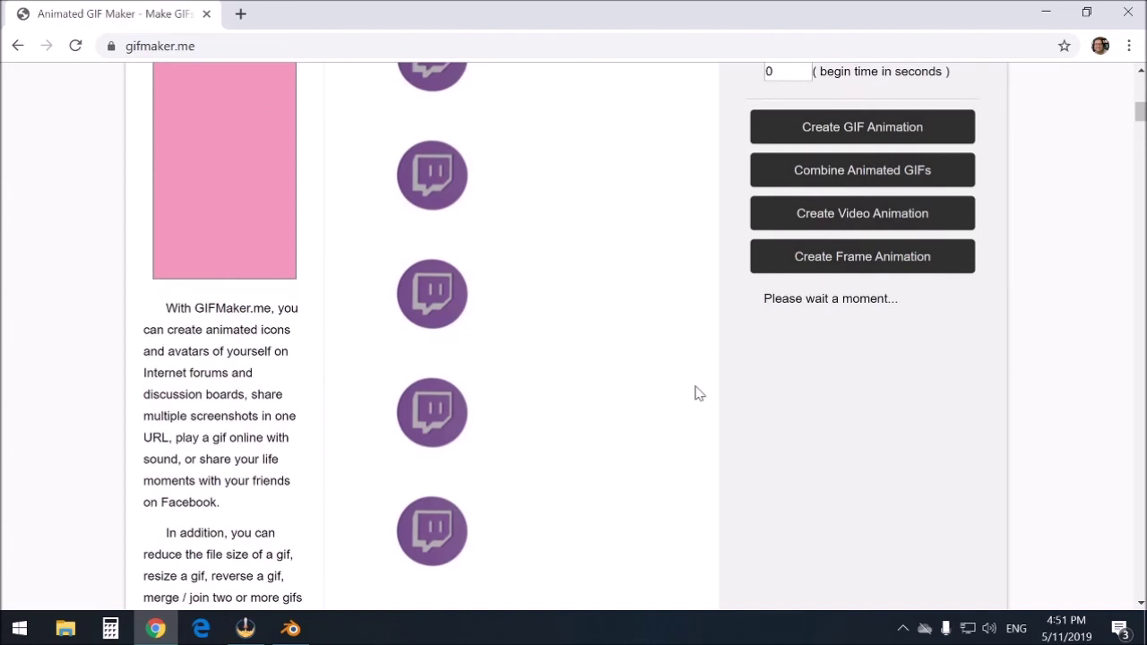
scroll(698, 393, up, 6)
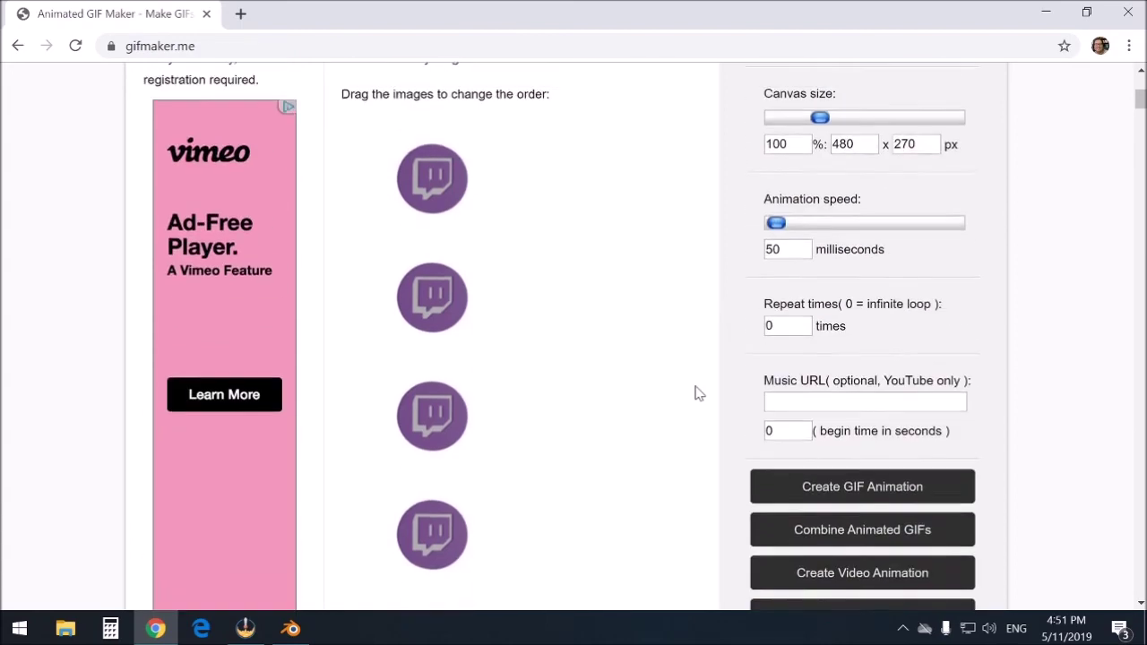
scroll(698, 393, down, 2)
scroll(698, 394, down, 5)
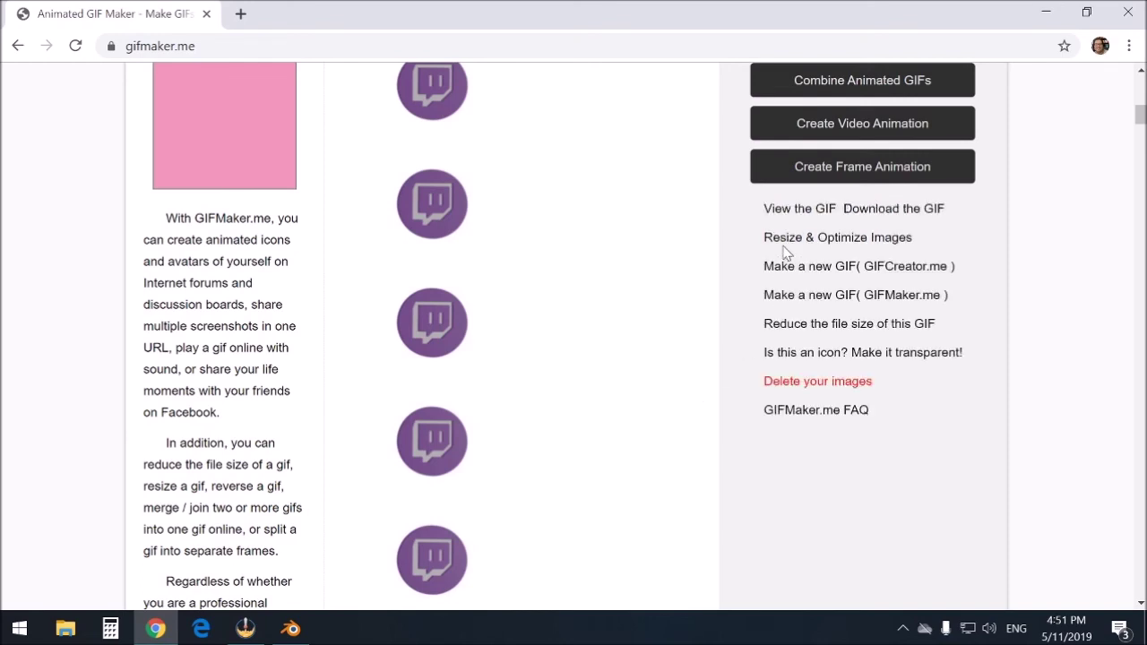
click(881, 211)
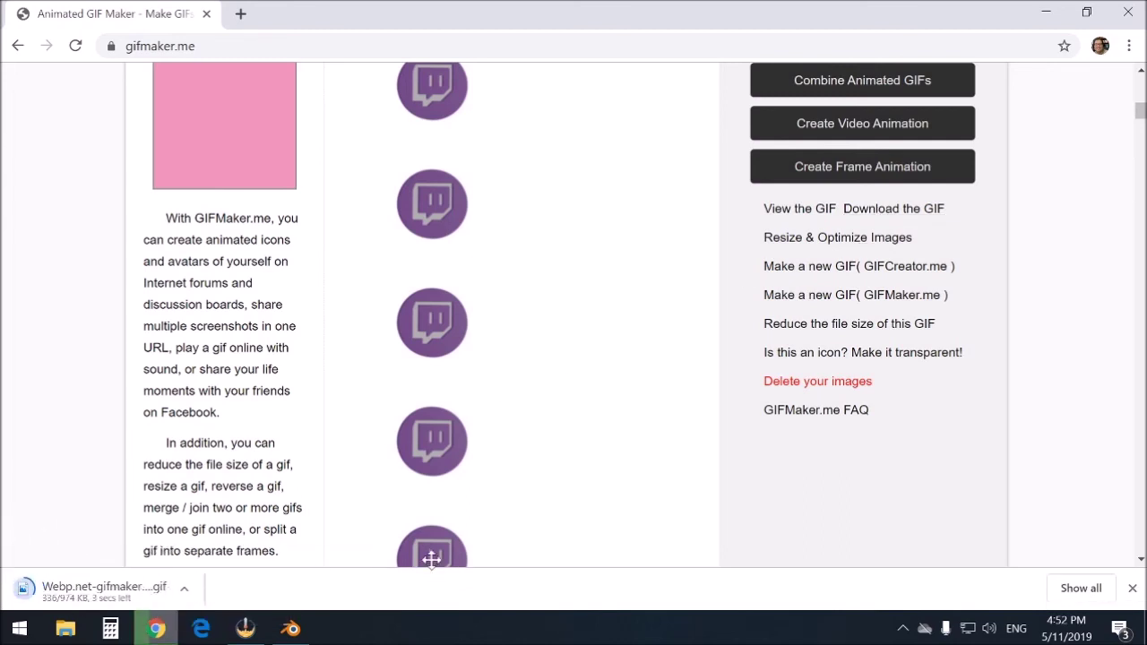
click(245, 629)
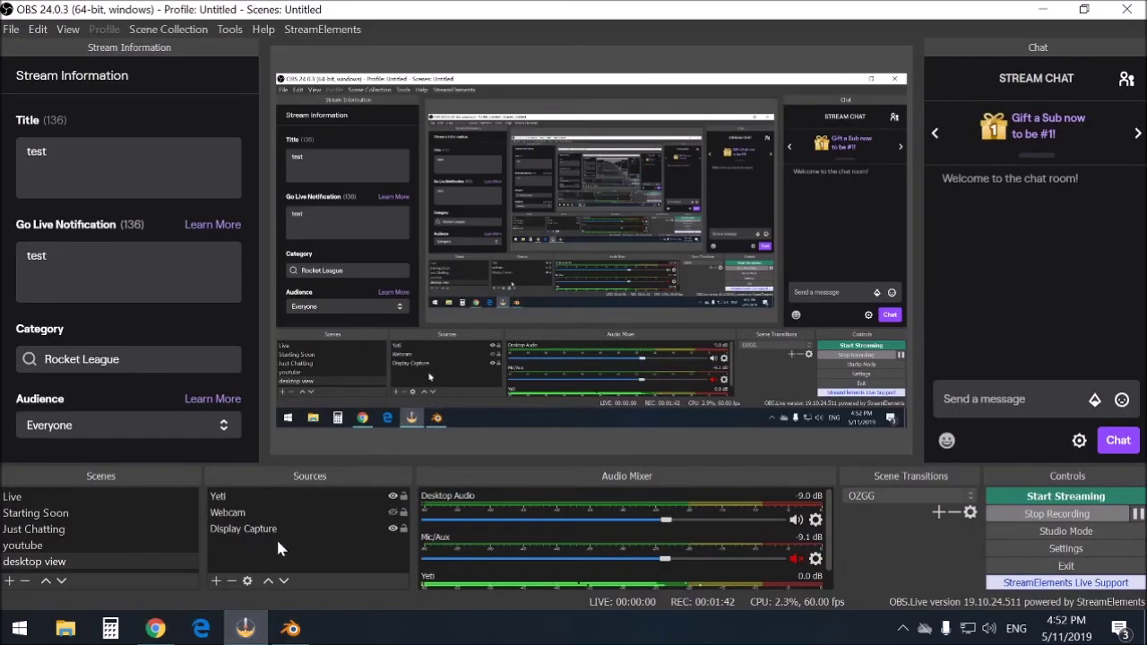
Add a Media Source named 'spinny' to the OBS scene
click(215, 581)
click(271, 452)
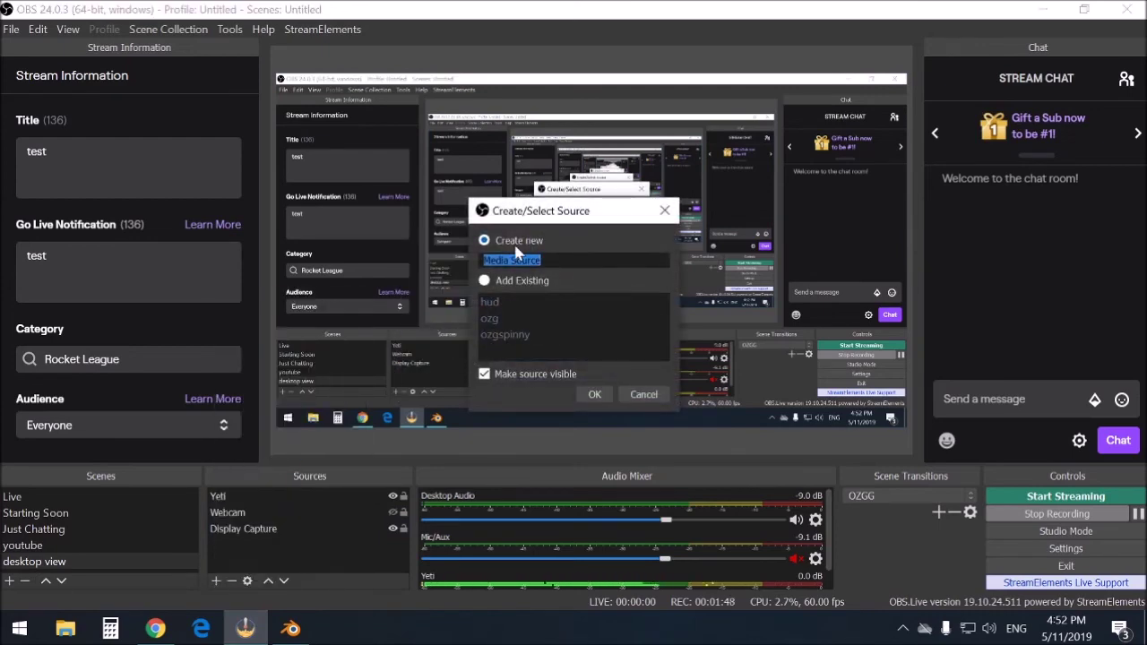
text(spinny)
click(594, 395)
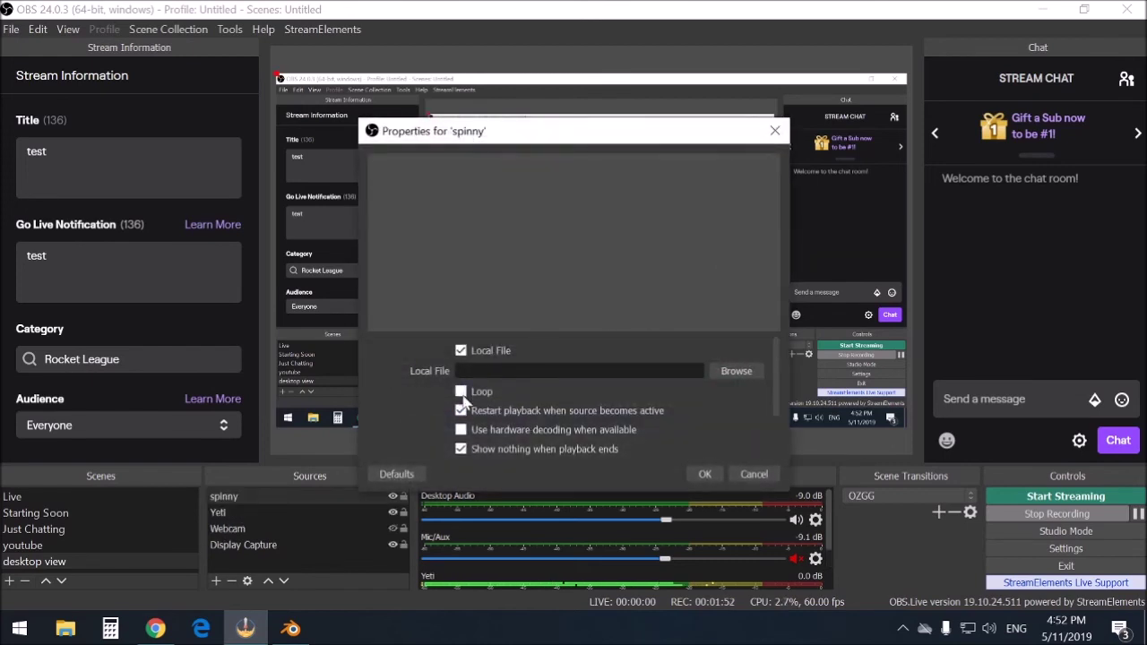
Load the Webp.net-gifmaker (1) GIF from Downloads into the source with Loop enabled
click(749, 373)
click(225, 184)
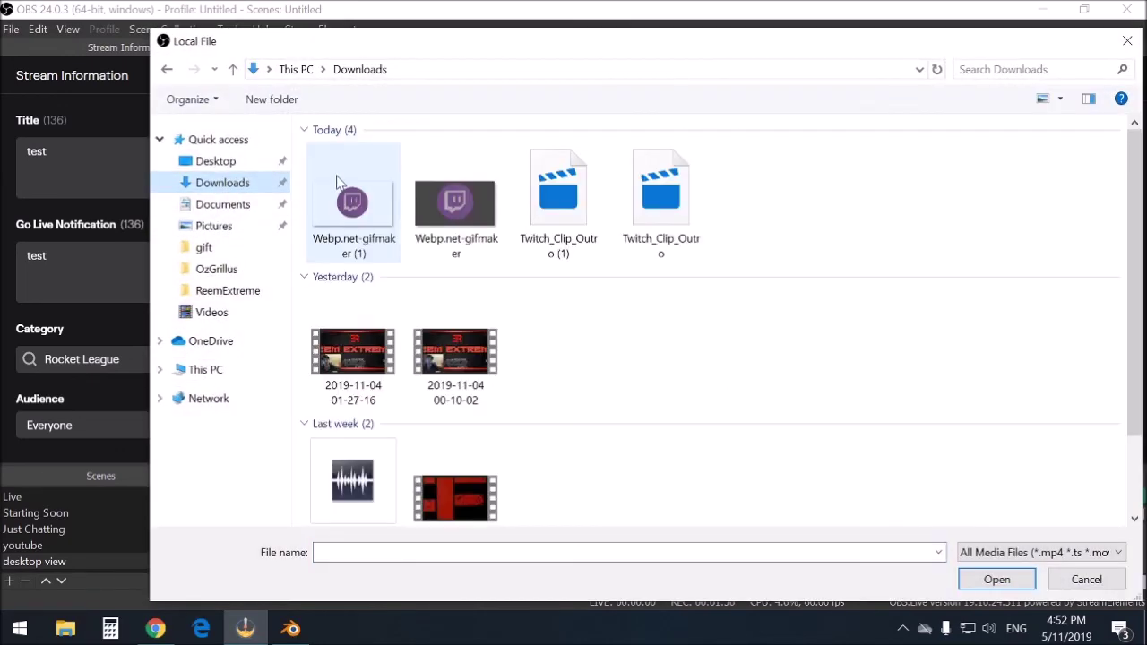
click(354, 204)
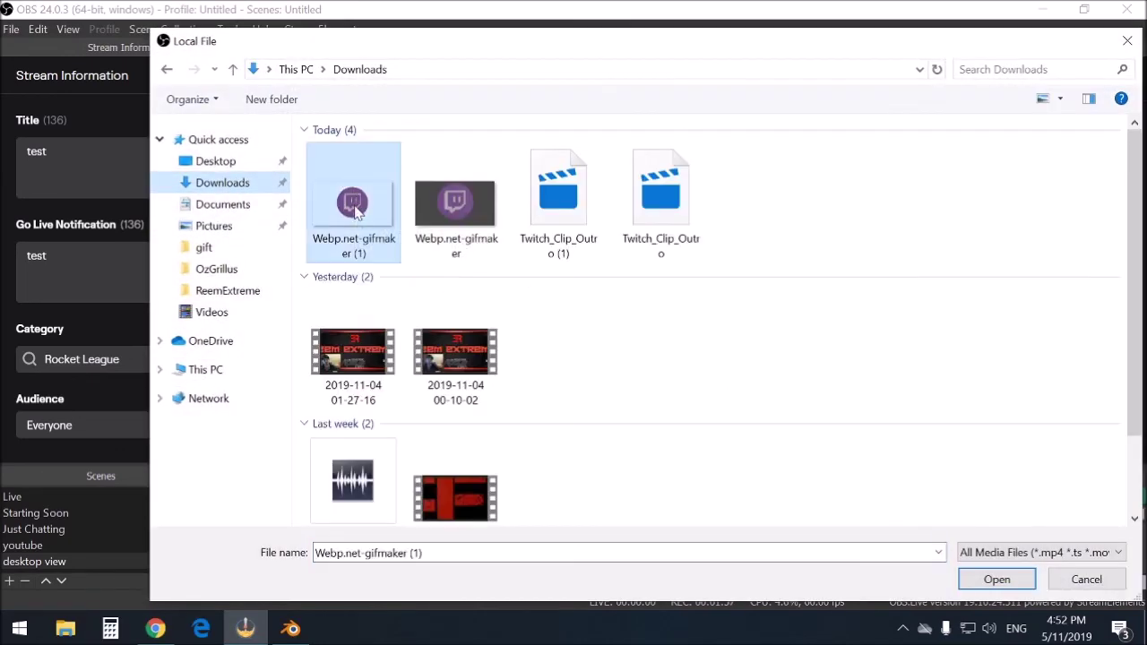
click(982, 581)
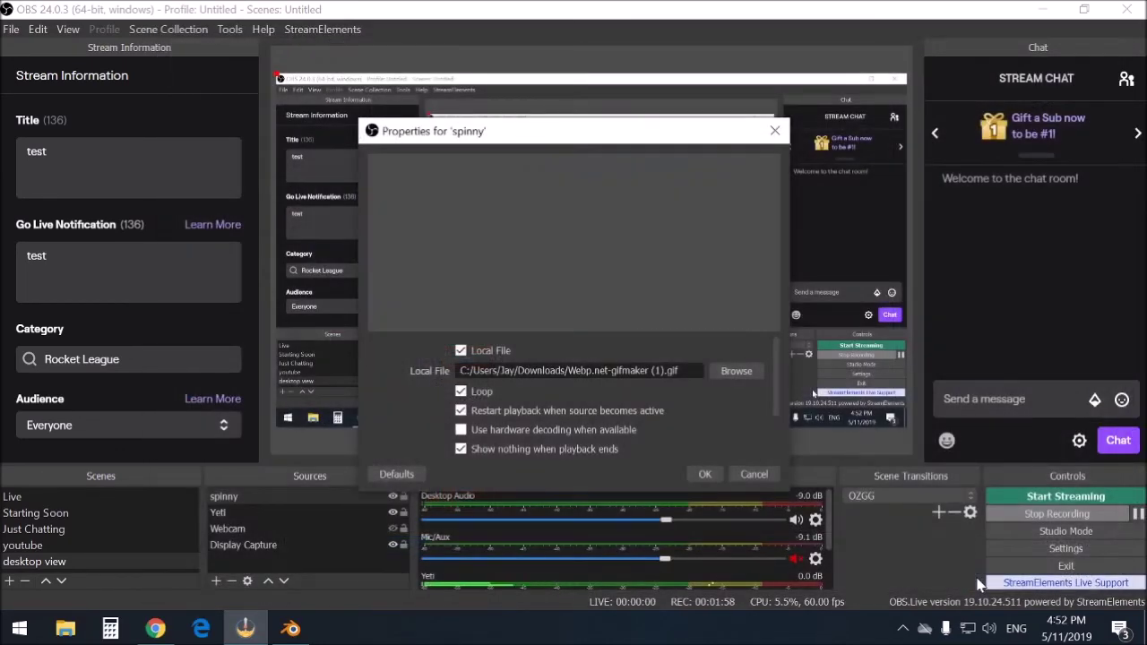
click(704, 475)
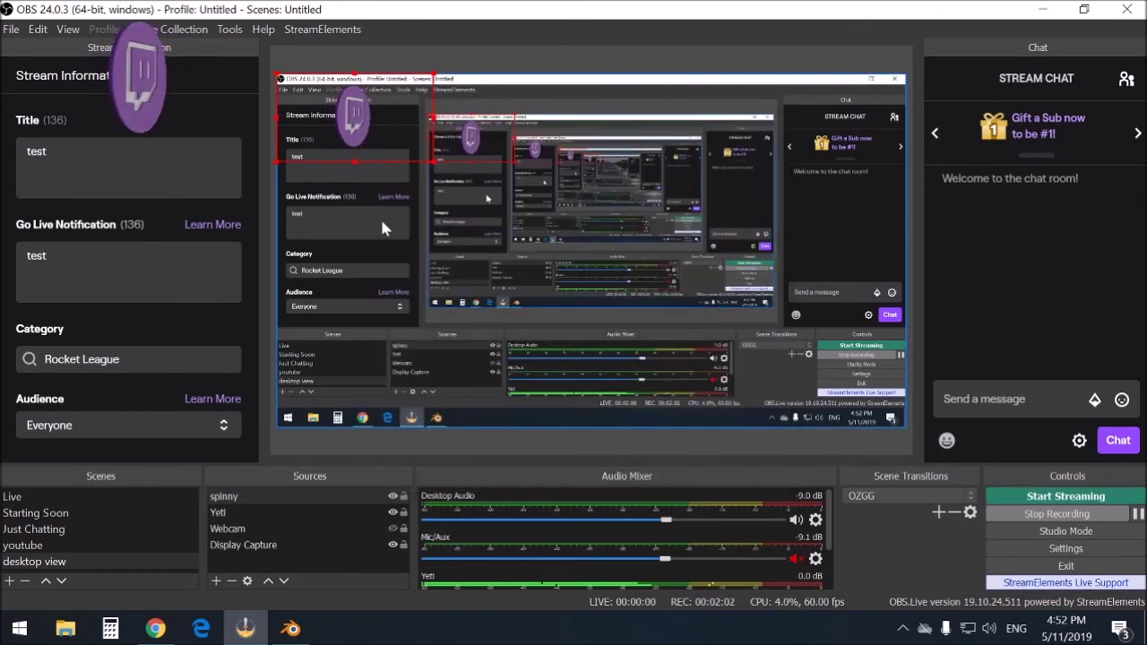